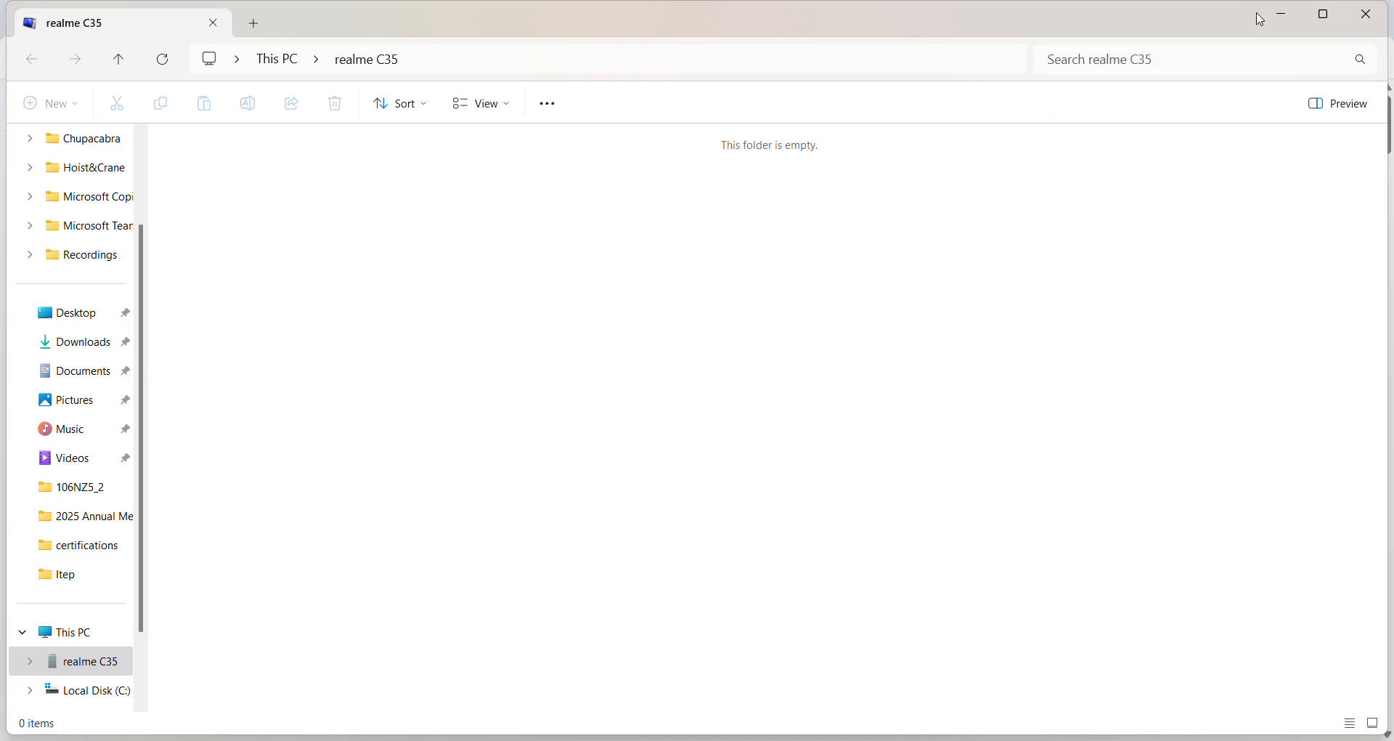
Step: Sign in to QantaraMCP with the saved account credentials and start adding a database connection
left_click(1290, 12)
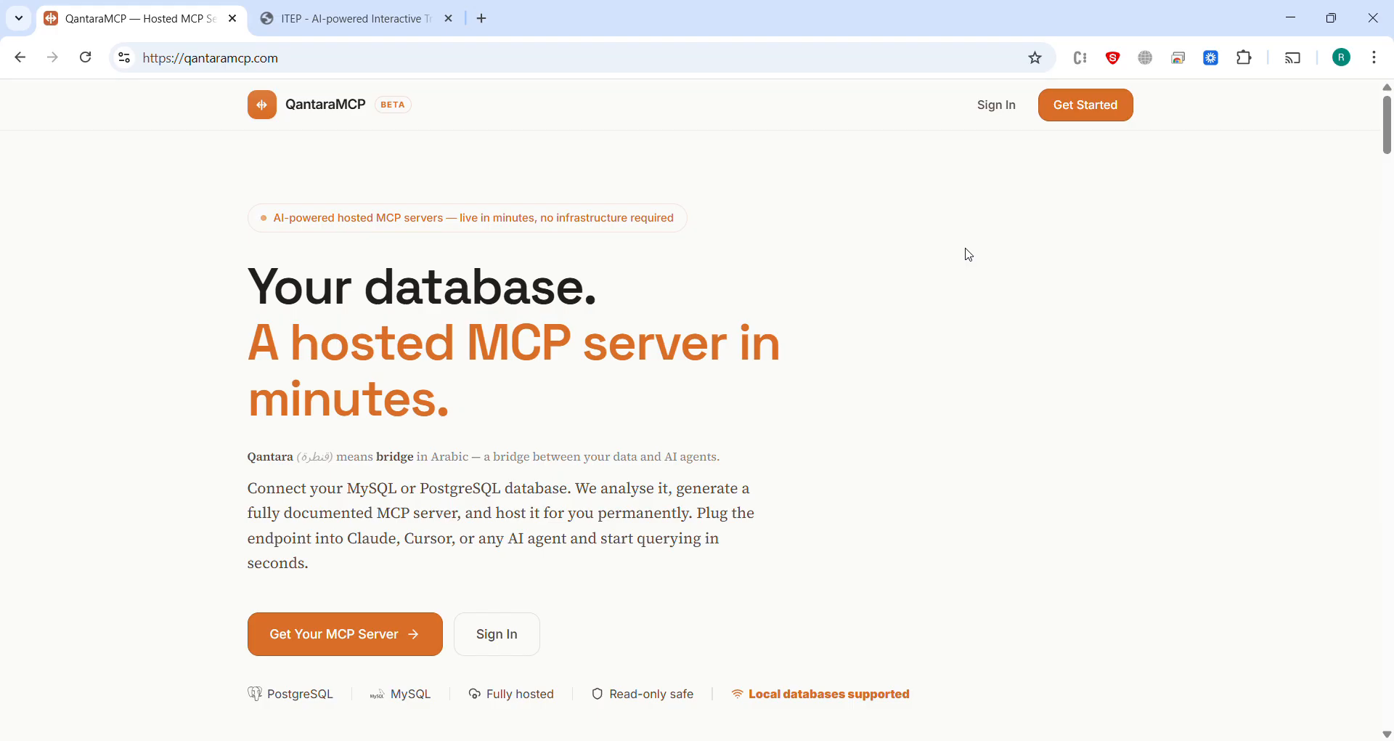
left_click(997, 104)
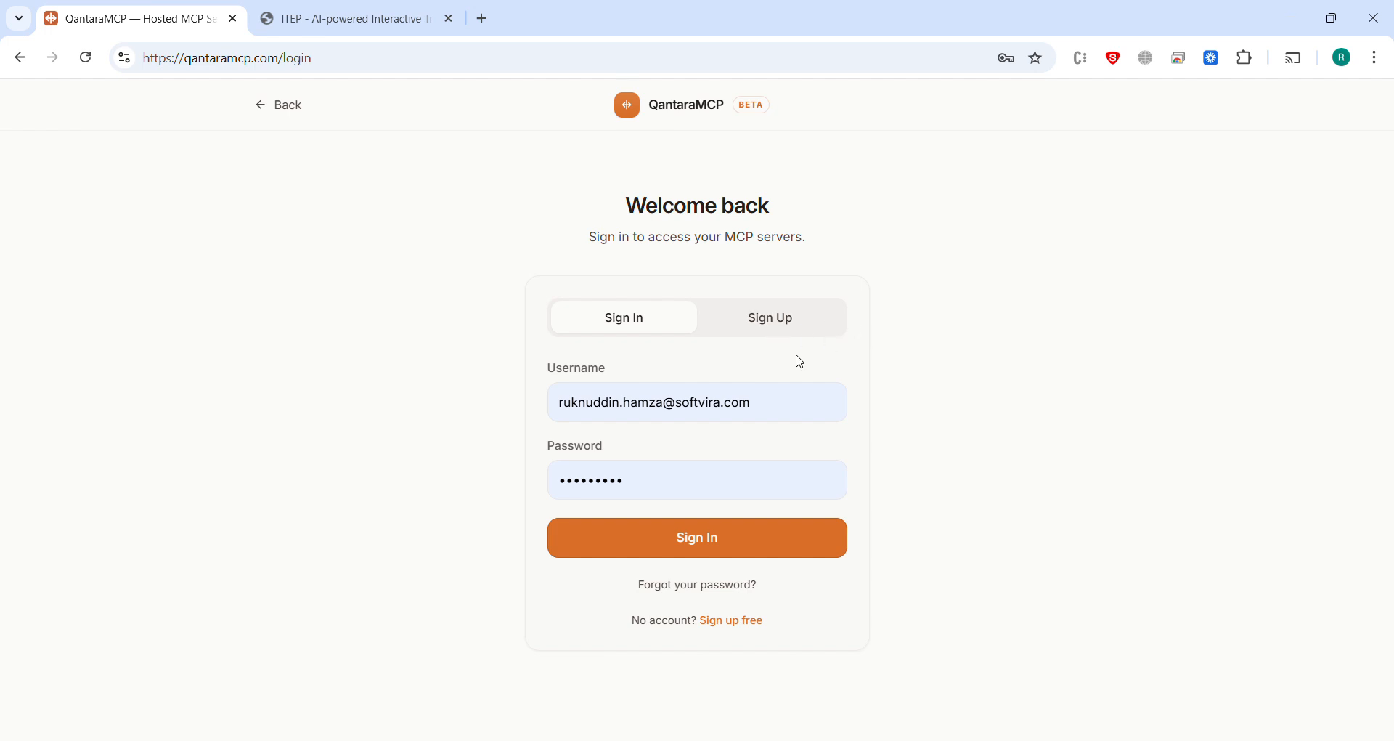
left_click(707, 539)
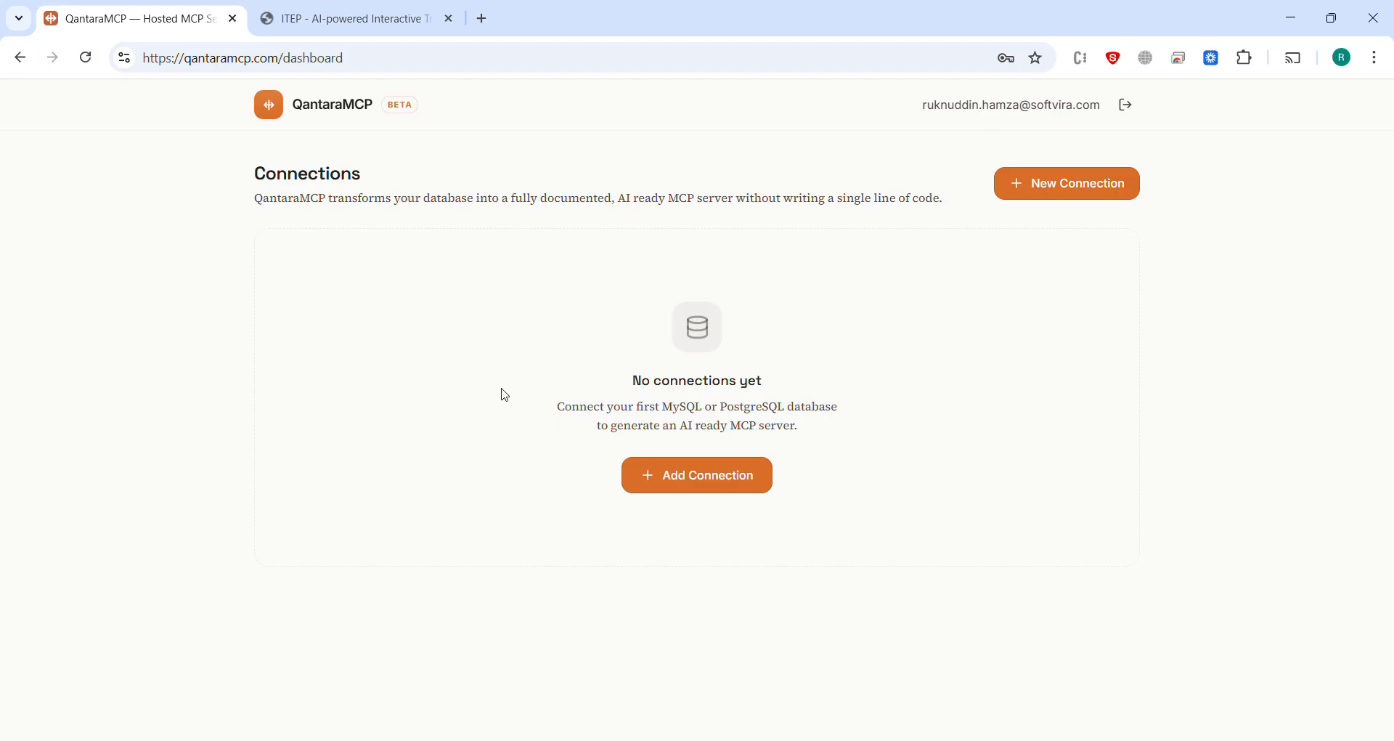
left_click(702, 490)
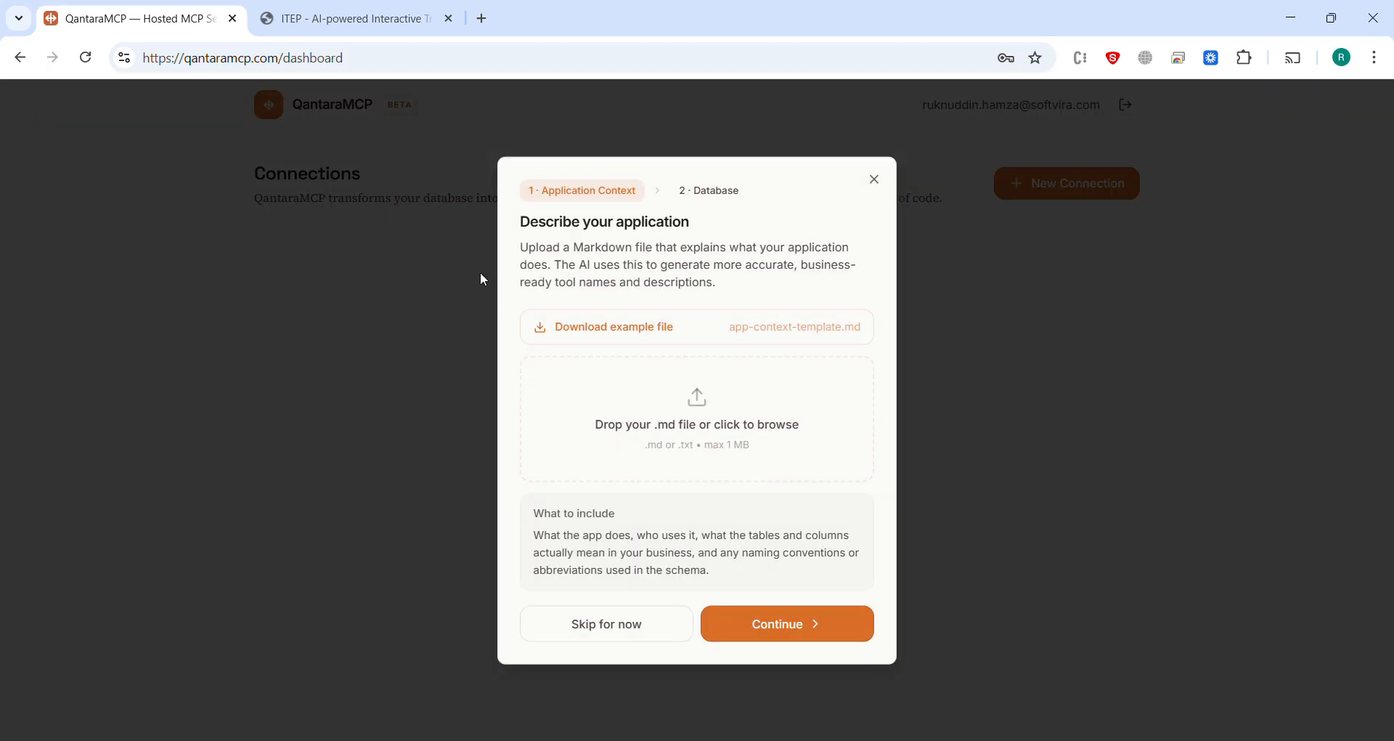
Step: Look over the Projects and Time Entries pages of the ITEP app, and return to the QantaraMCP connection setup
left_click(342, 18)
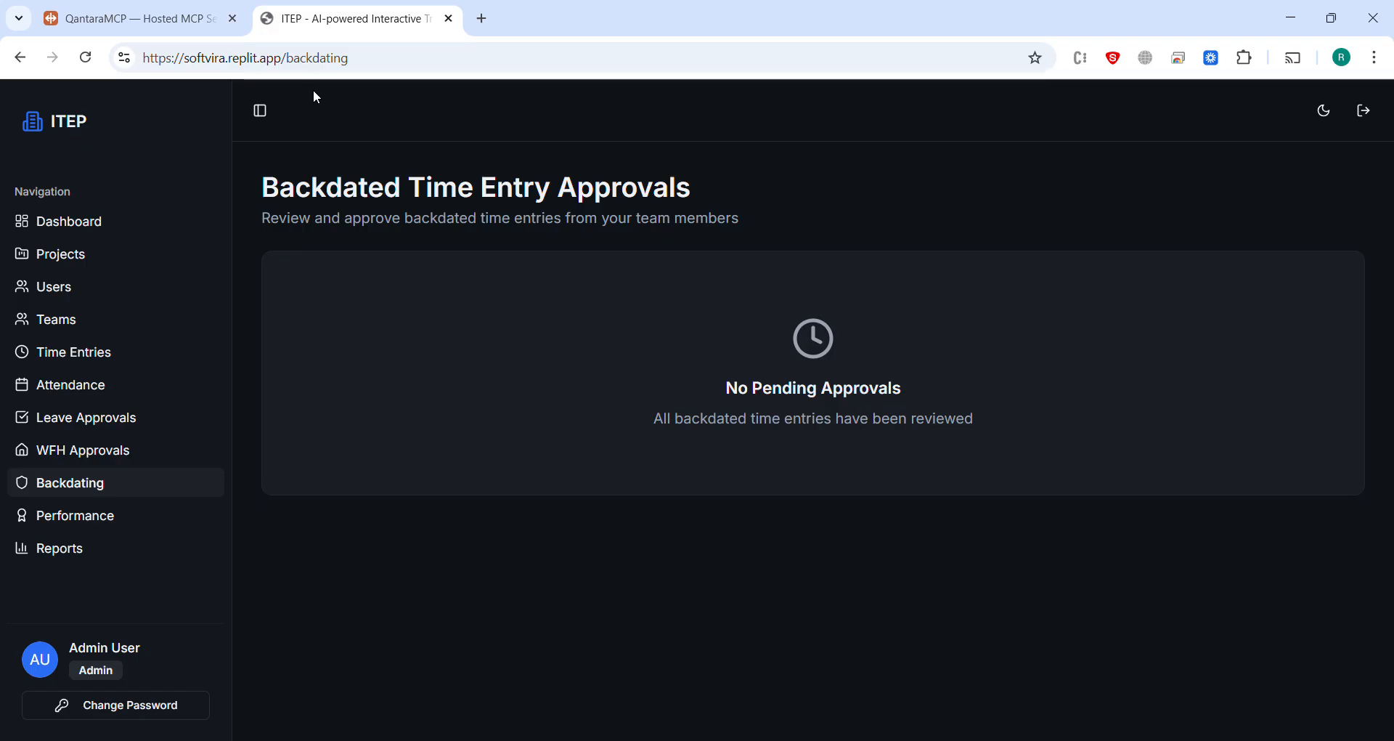
left_click(57, 270)
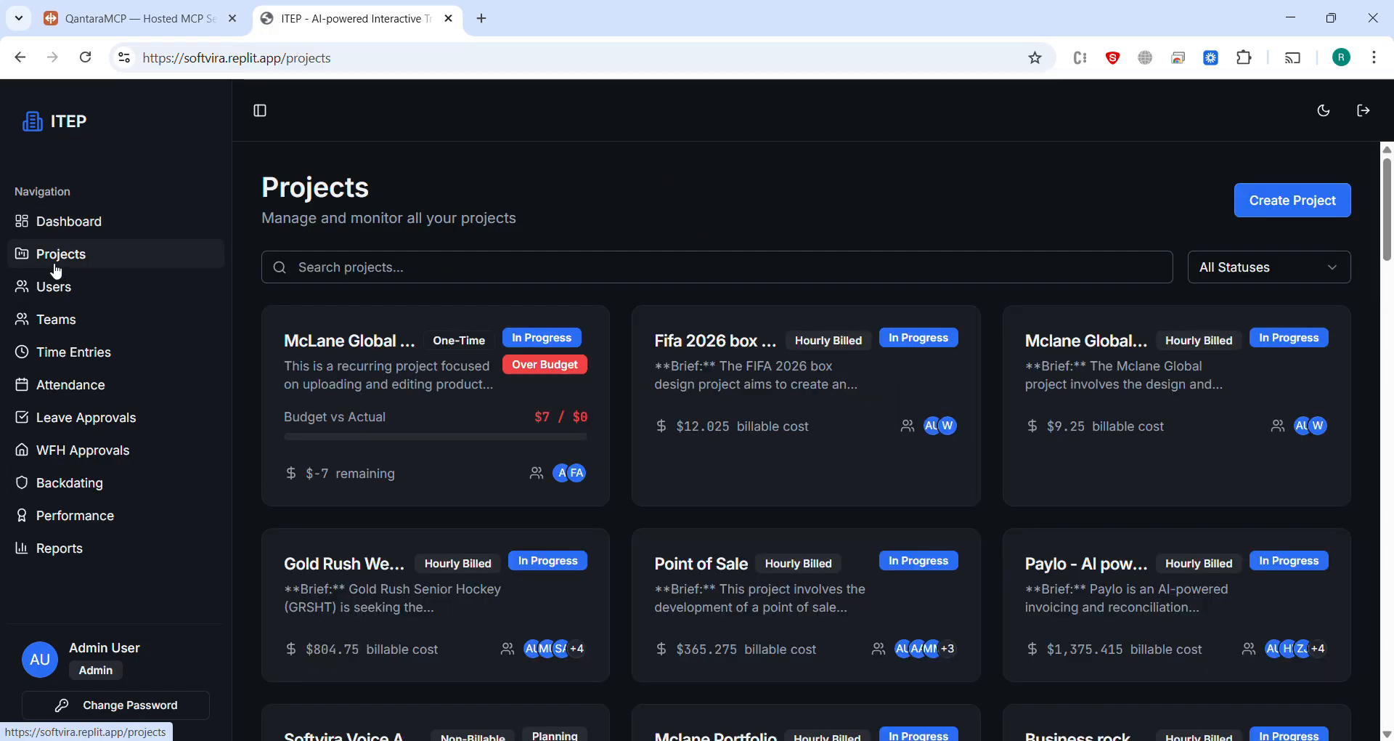
left_click(79, 361)
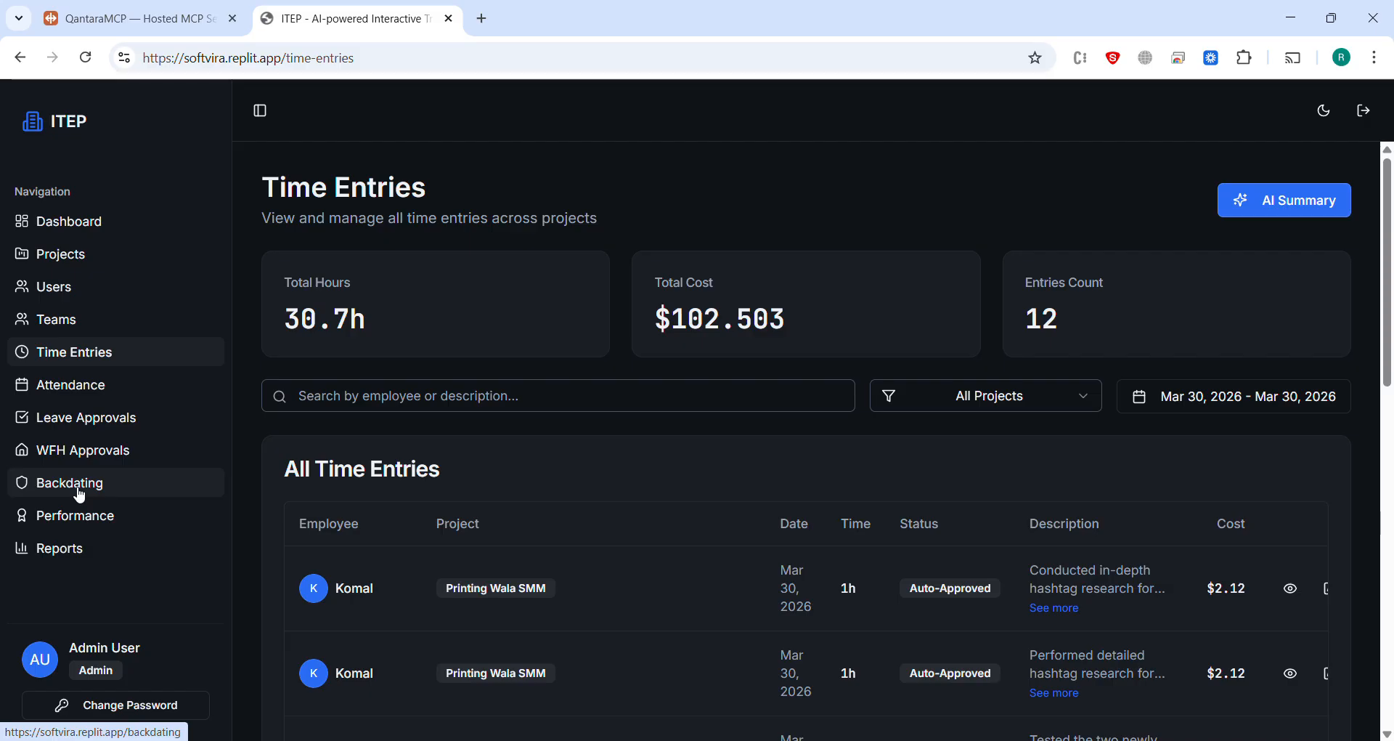
left_click(214, 24)
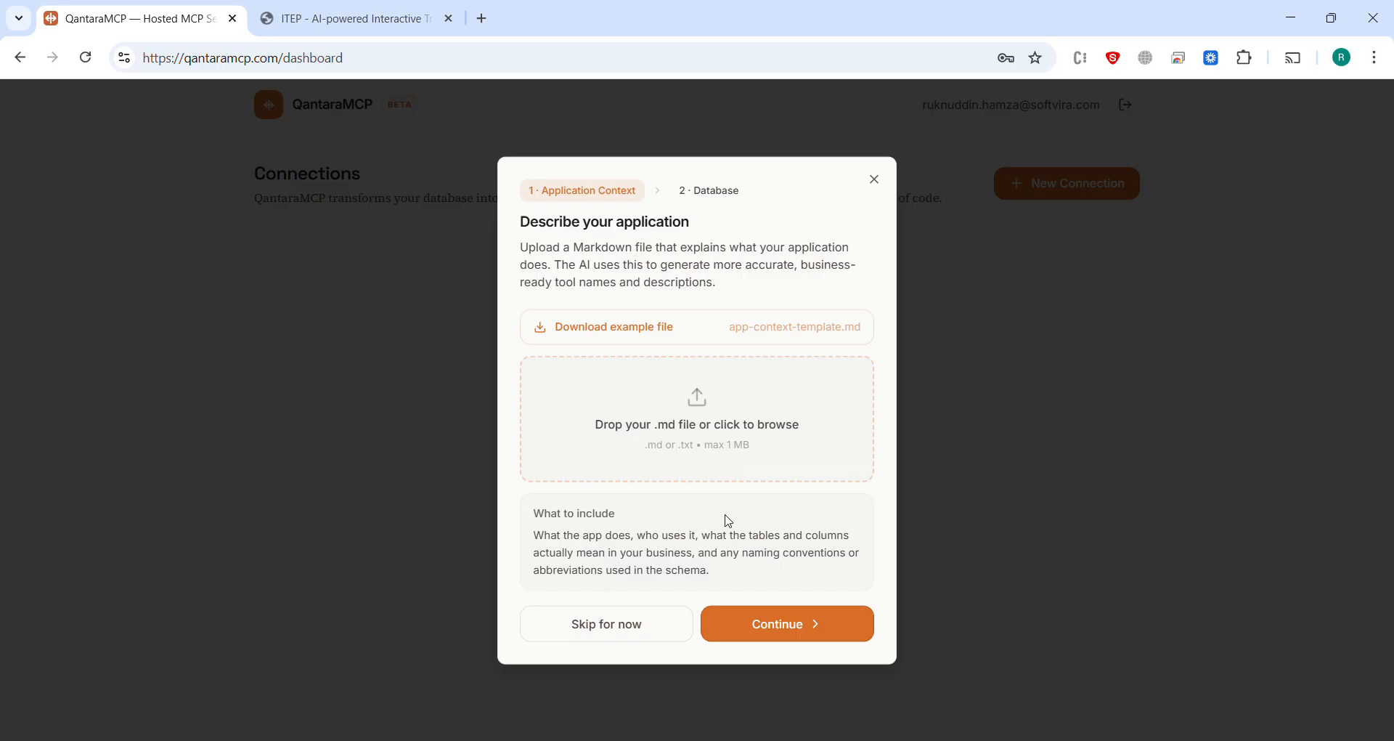
Step: Skip the application context and name the database connection "New Connection"
left_click(611, 639)
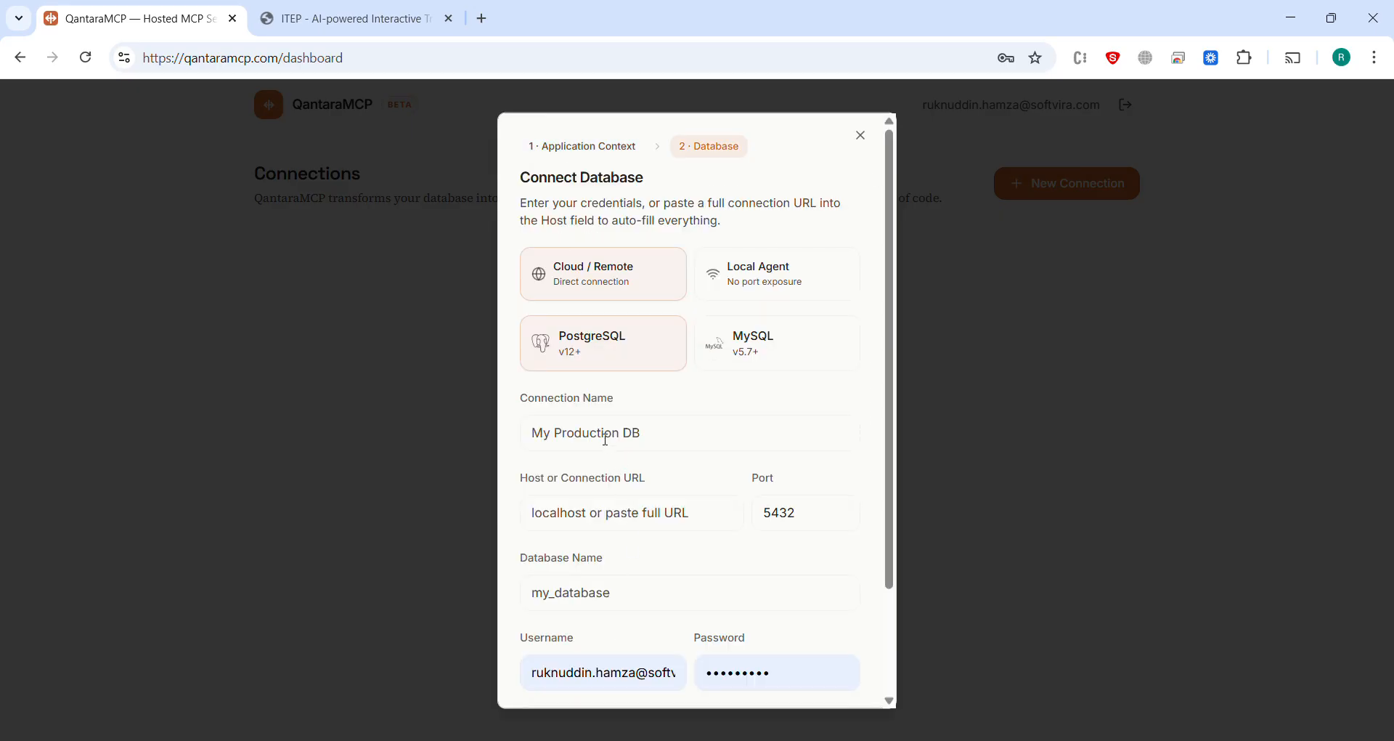
left_click(605, 440)
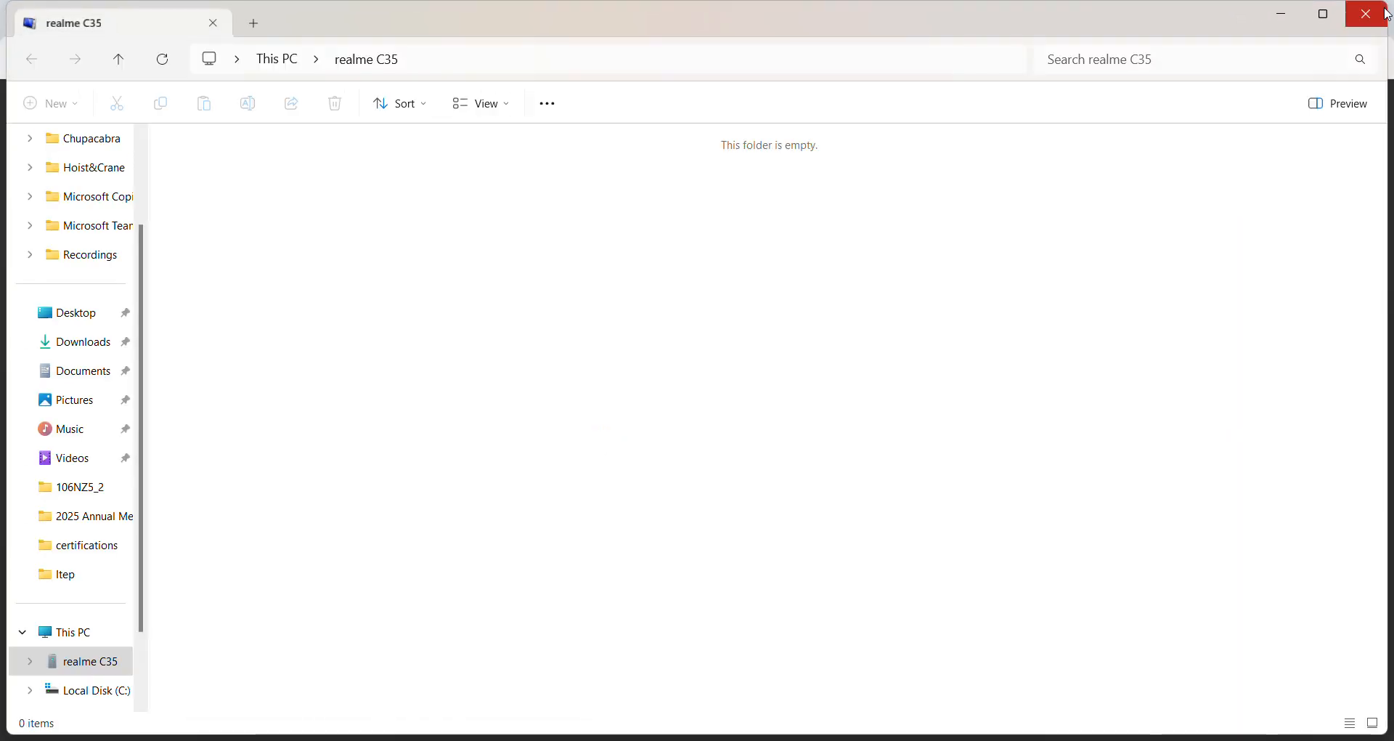
left_click(1388, 14)
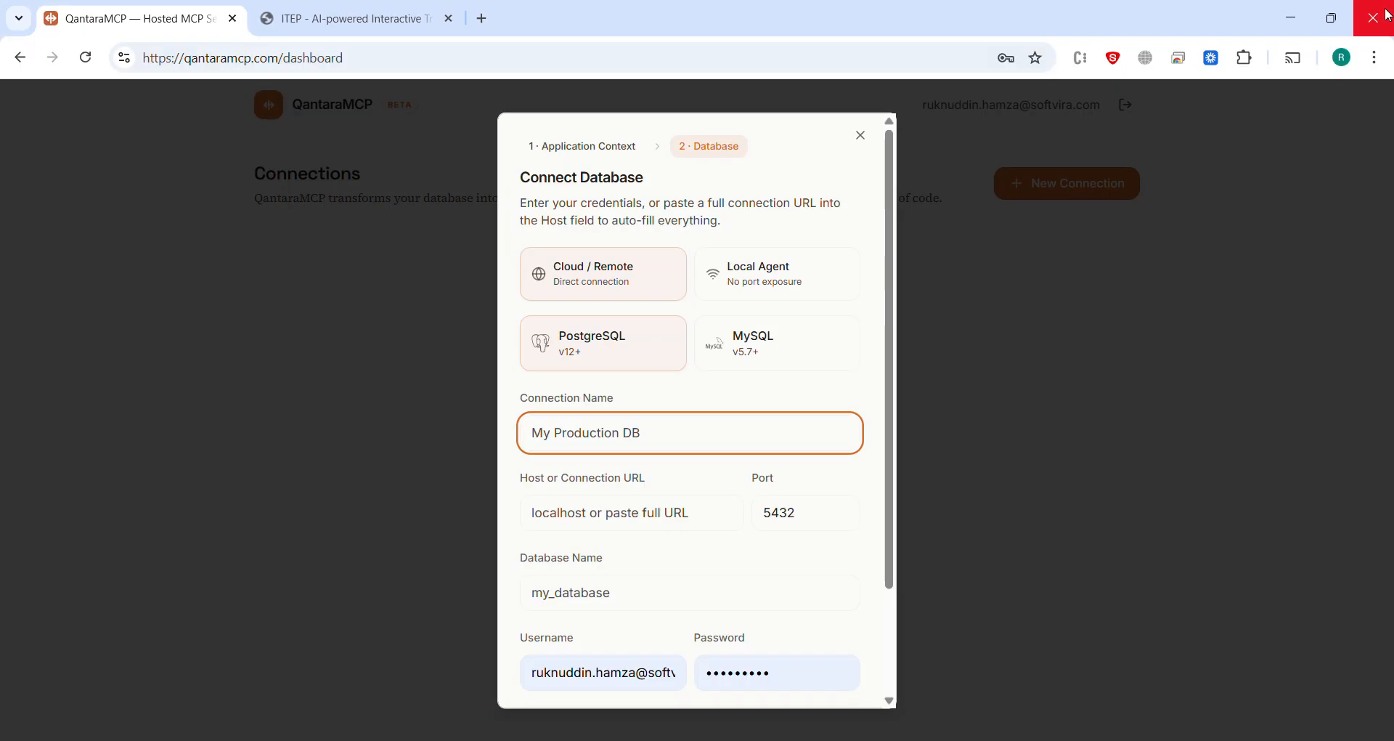
left_click(639, 438)
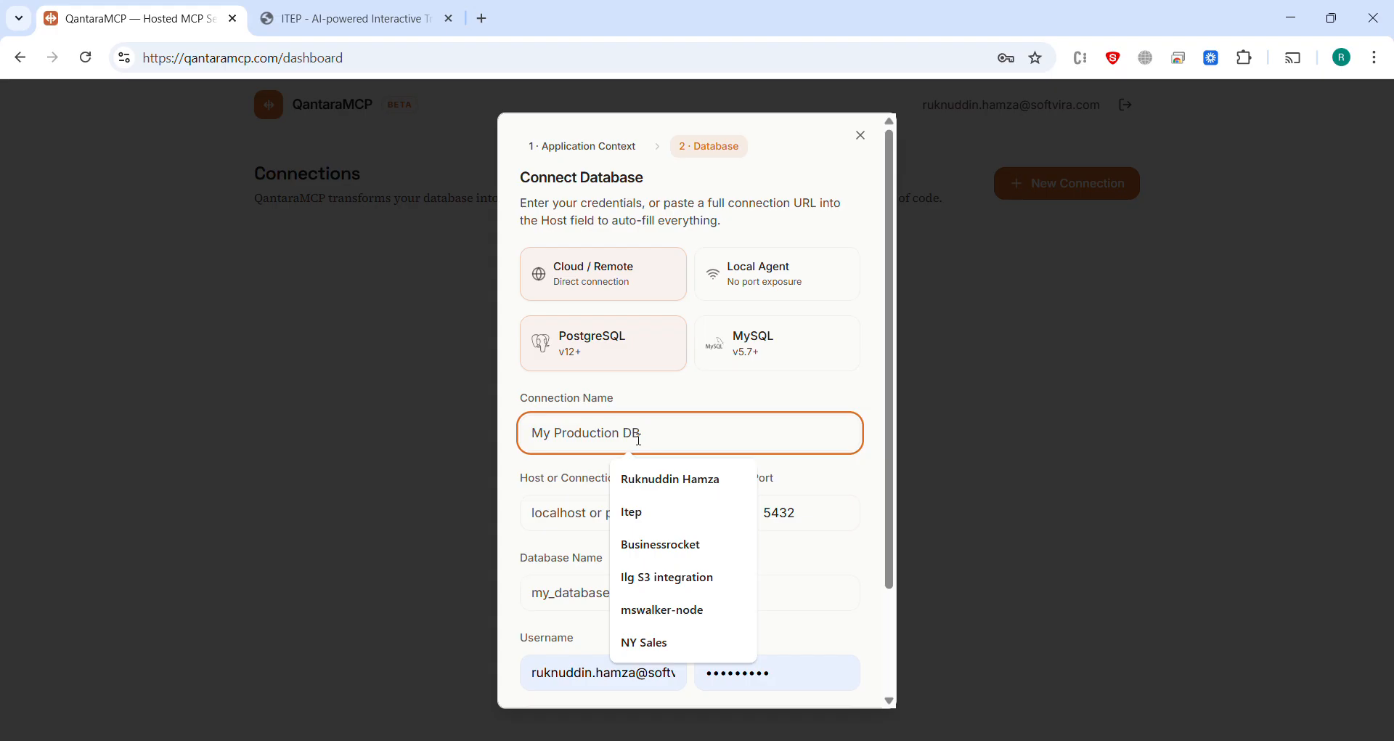
type("New Connection")
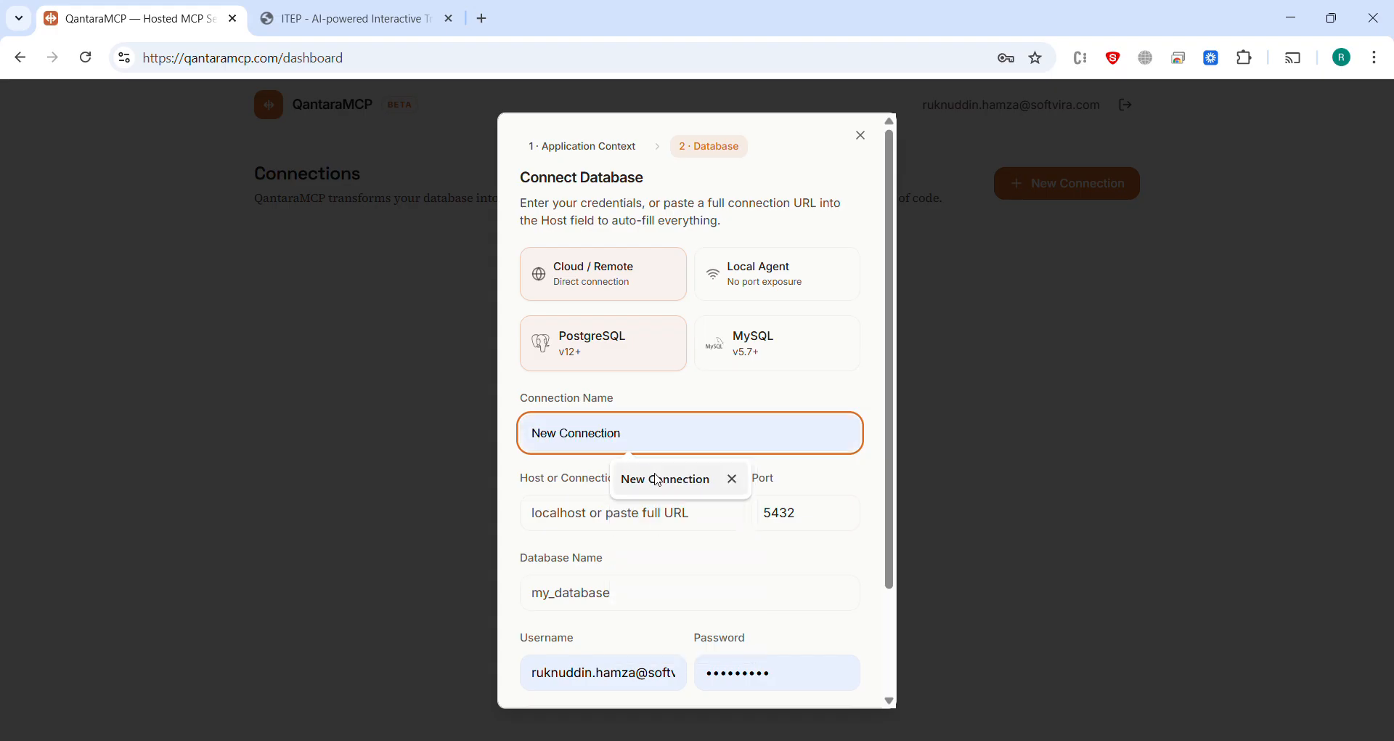
left_click(650, 480)
Step: Fill in the host and database credentials from the saved postgresql connection URL, which includes the database password
left_click(623, 505)
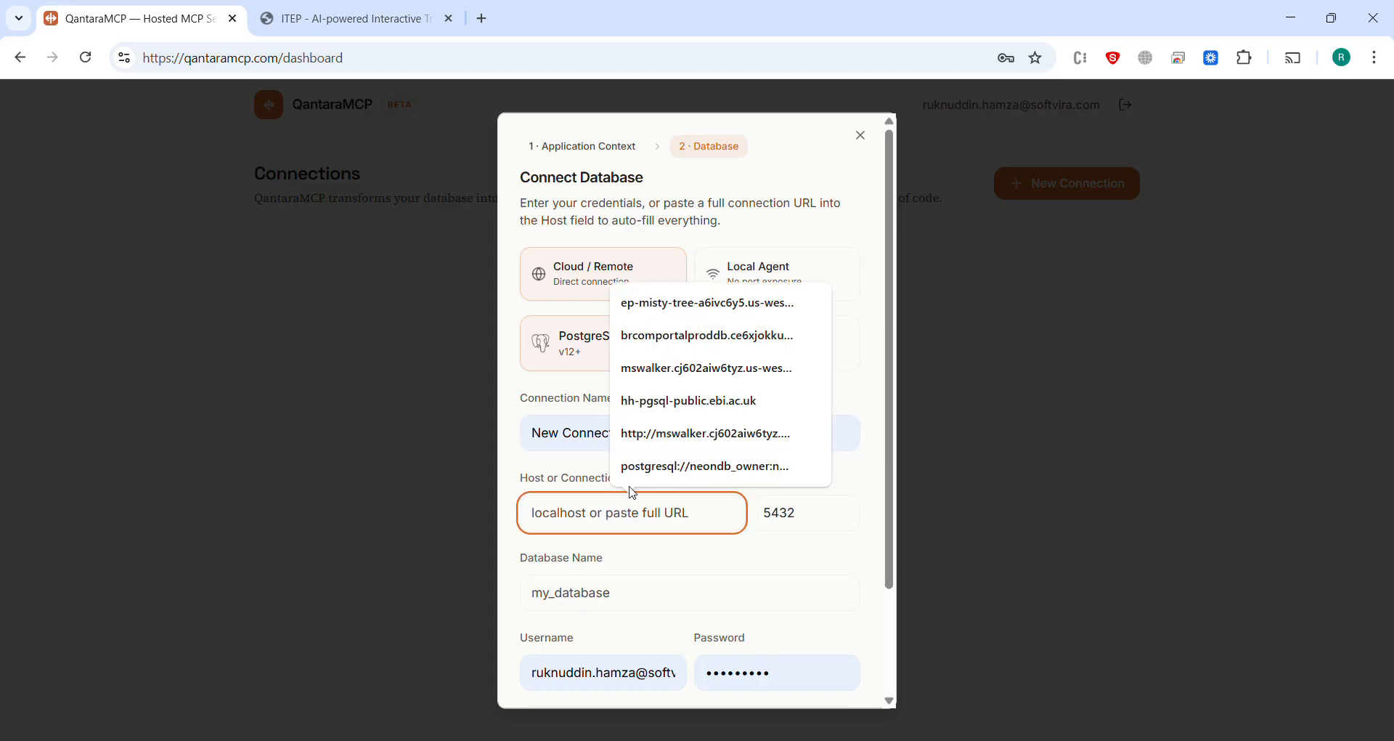
left_click(651, 468)
scroll(651, 469, "down", 2)
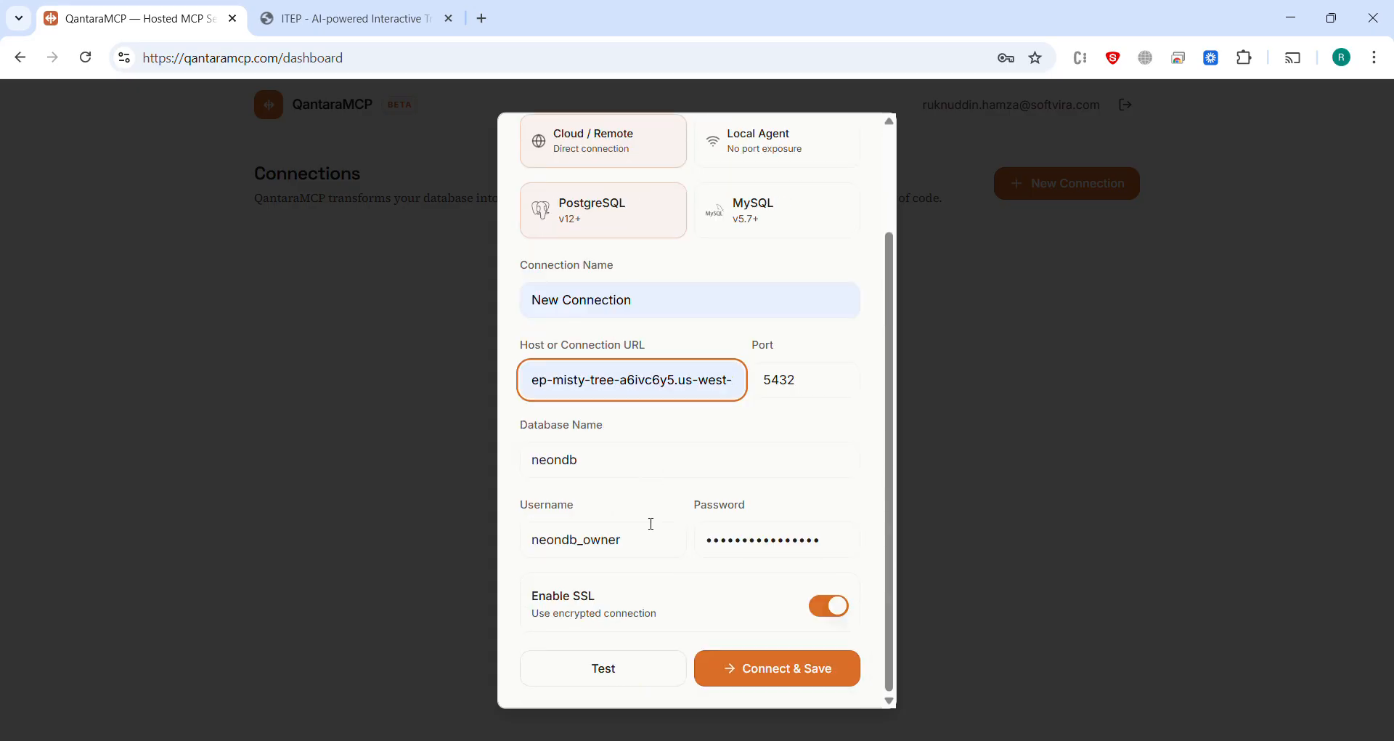
Step: Test the PostgreSQL connection with SSL enabled, and connect and save it
left_click(623, 674)
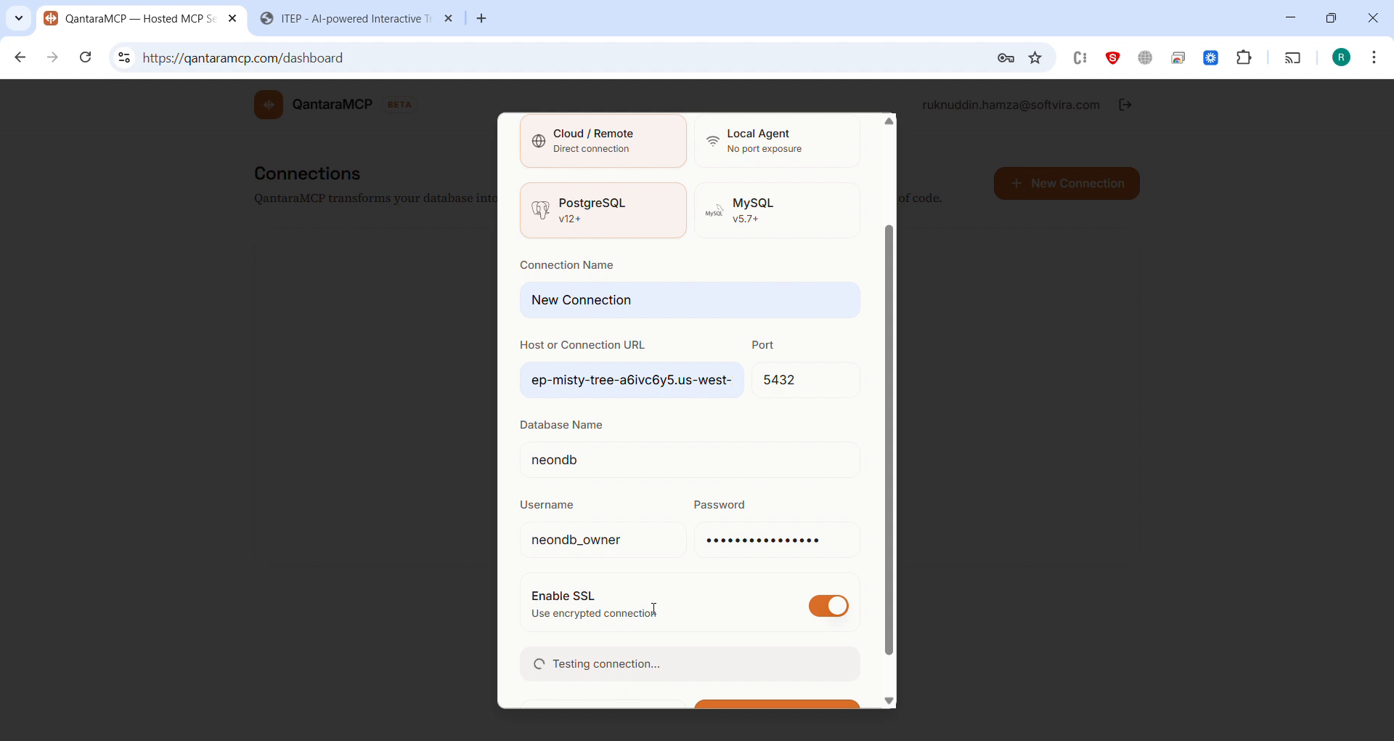
scroll(655, 608, "down", 1)
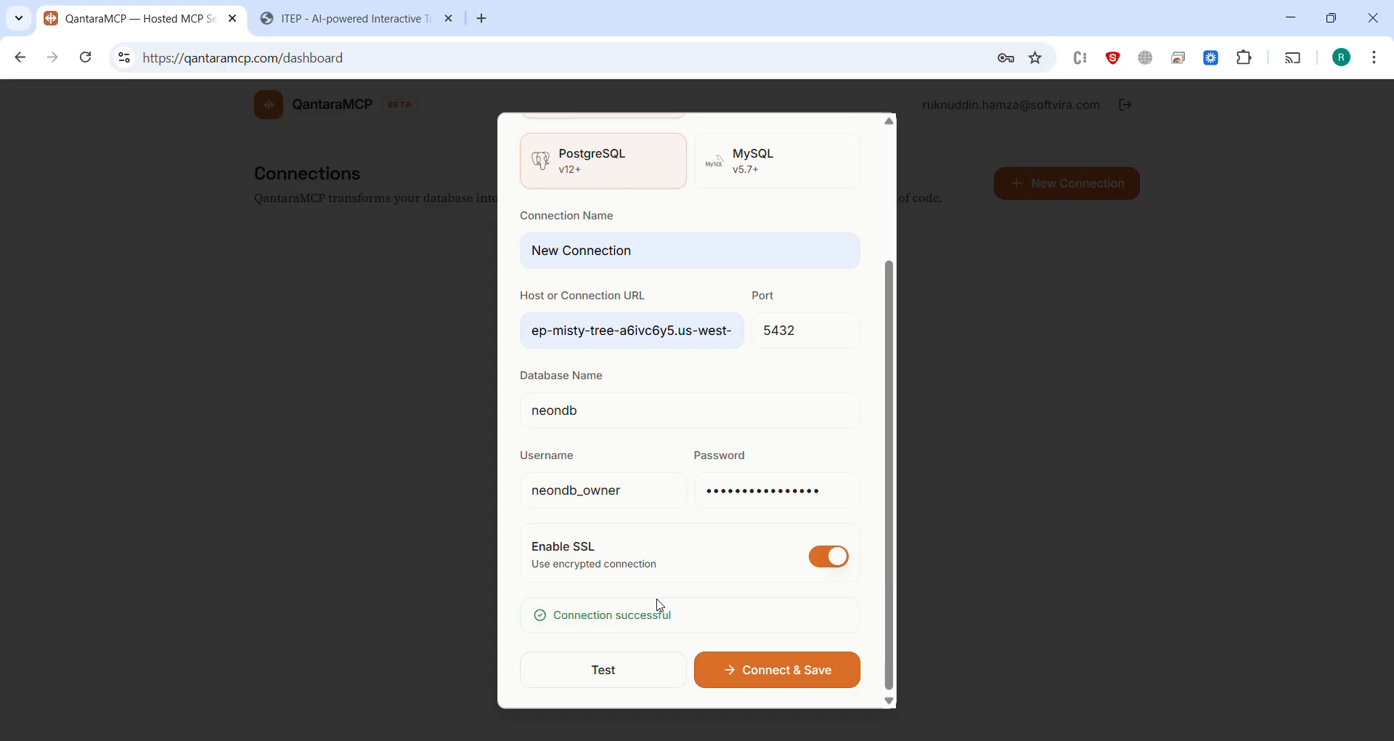
left_click(769, 677)
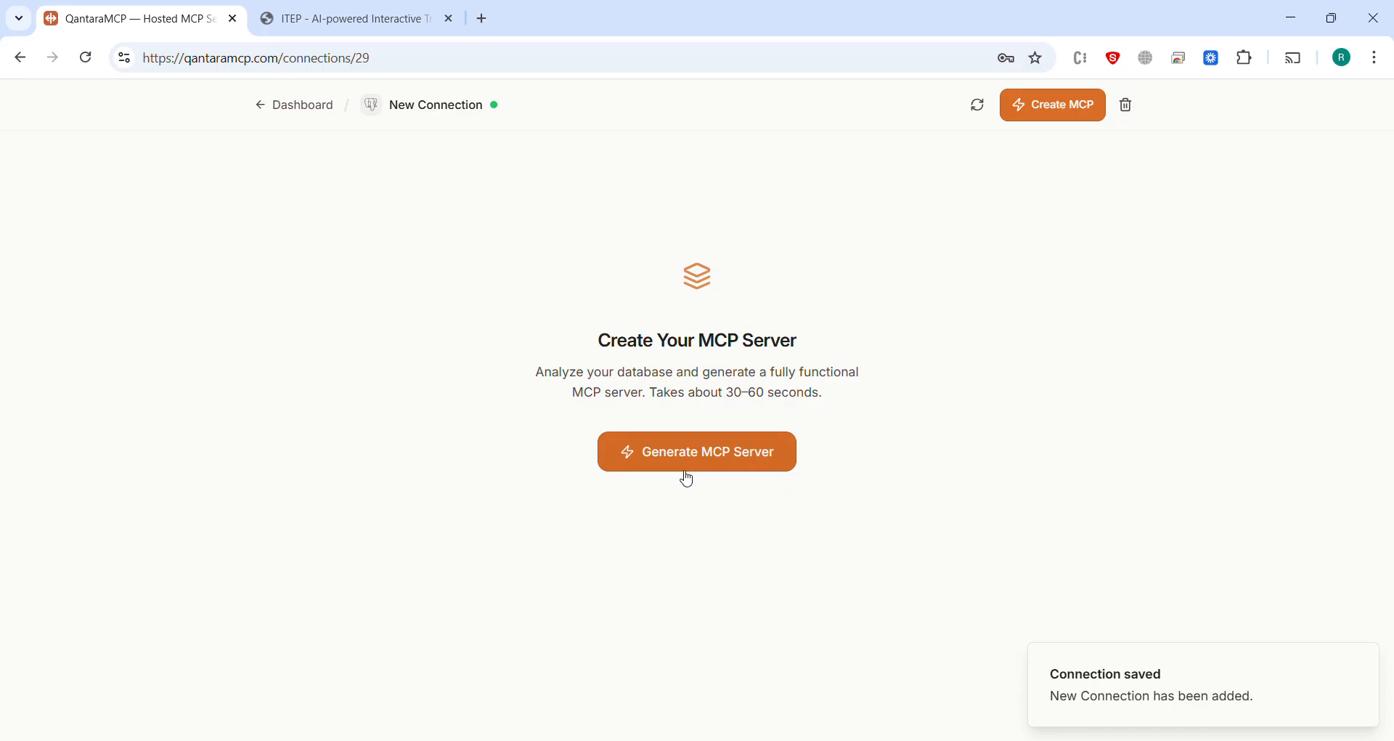
Step: Generate the MCP server for the new connection, skipping the optional schema annotation questions
left_click(691, 461)
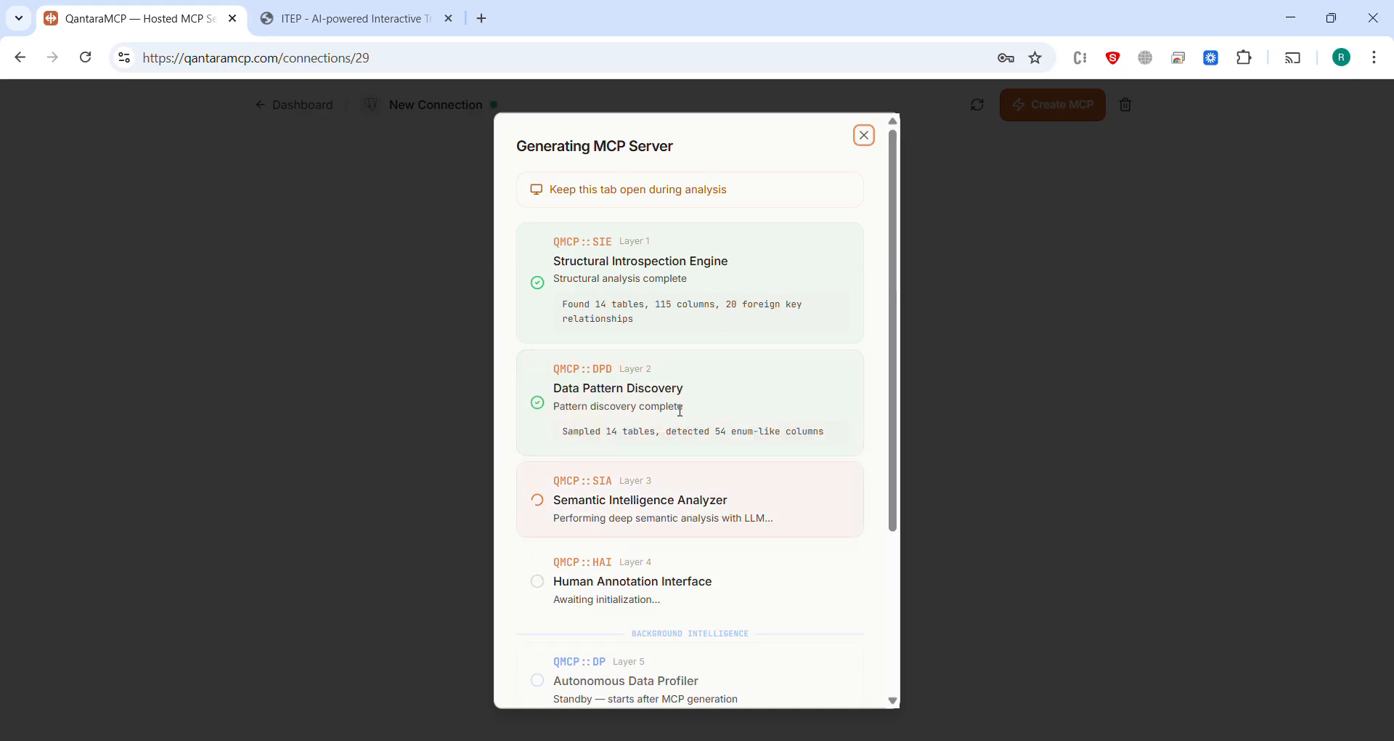
scroll(680, 410, "down", 1)
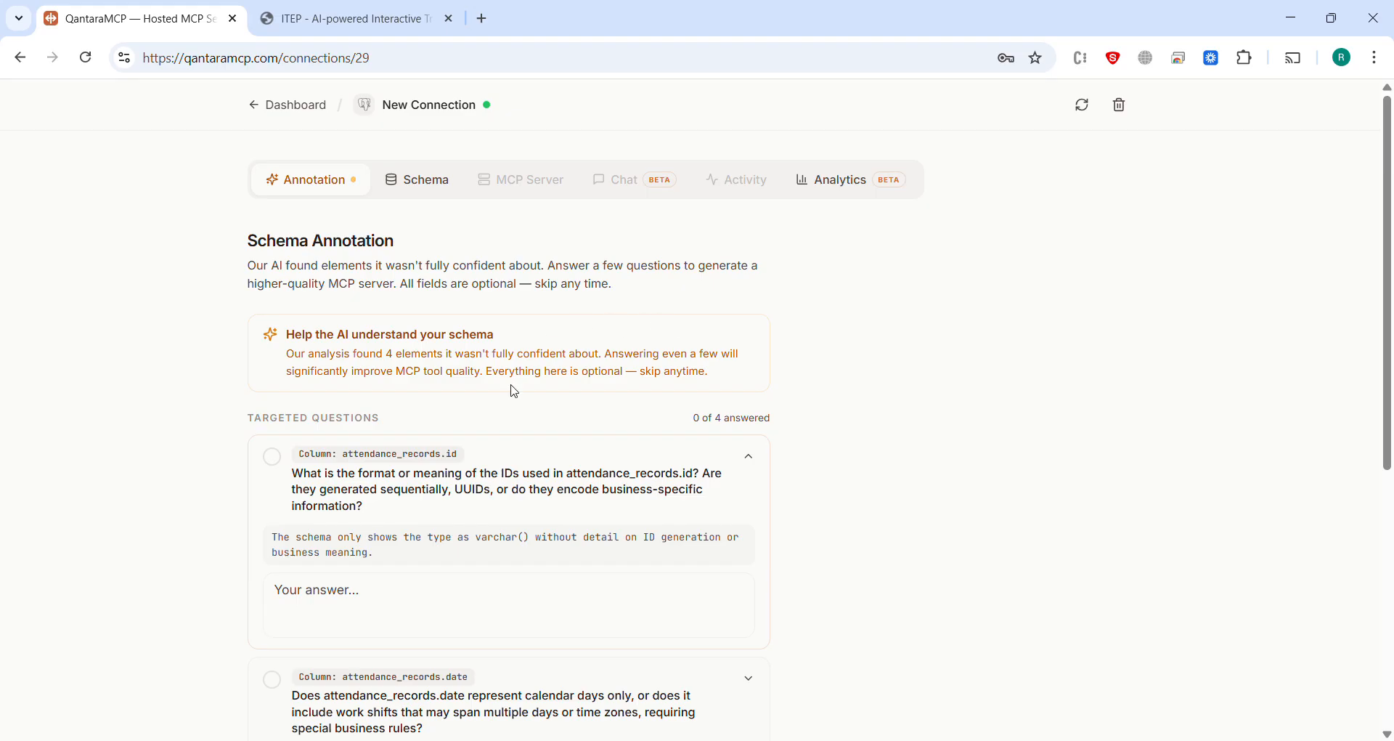
scroll(515, 392, "down", 1)
scroll(514, 389, "up", 1)
scroll(376, 367, "down", 5)
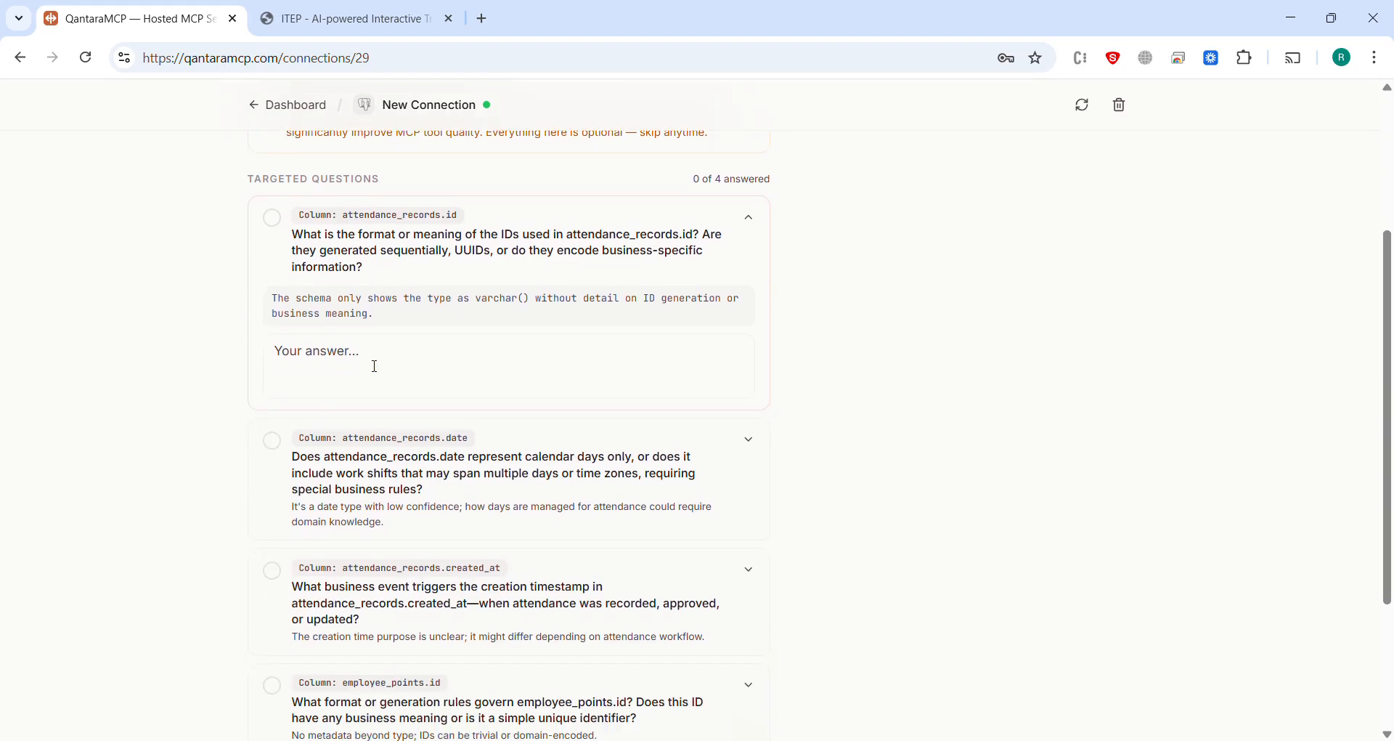
scroll(374, 369, "up", 1)
scroll(374, 378, "down", 1)
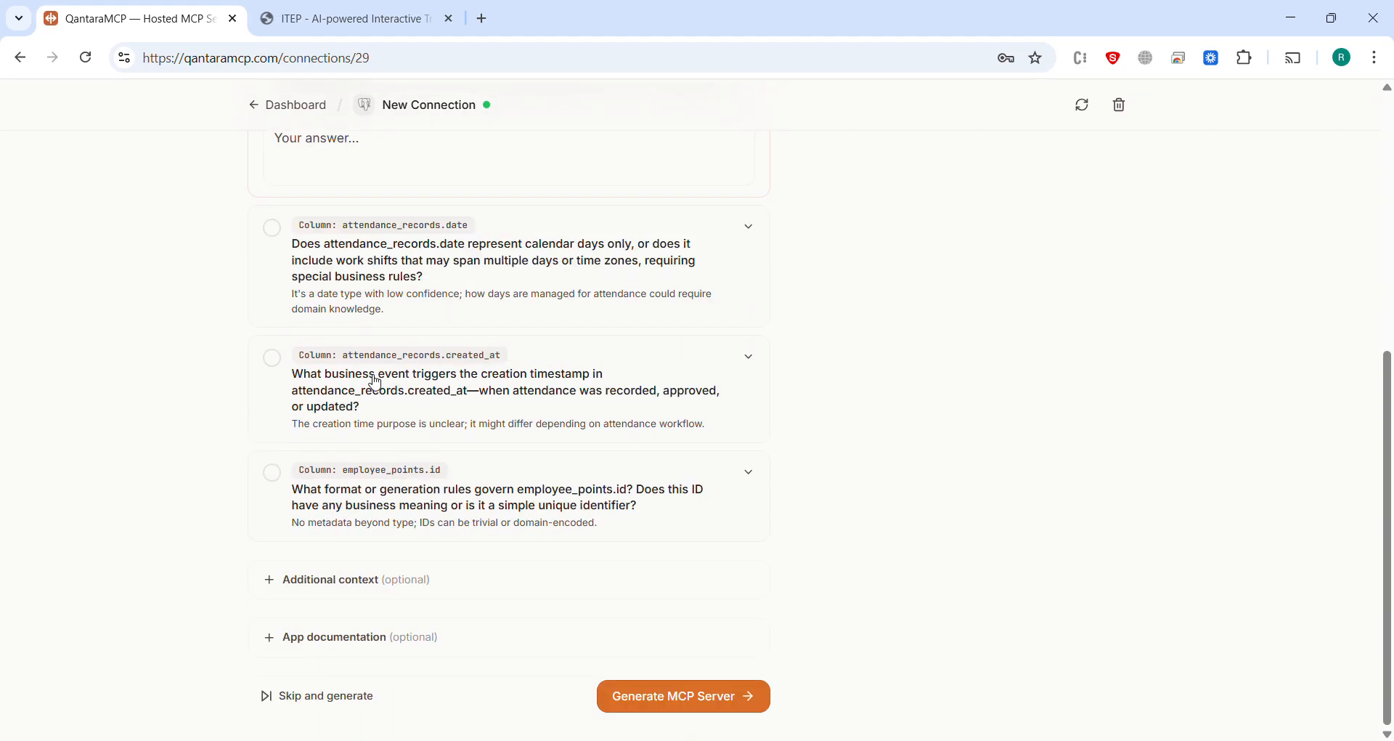
left_click(347, 703)
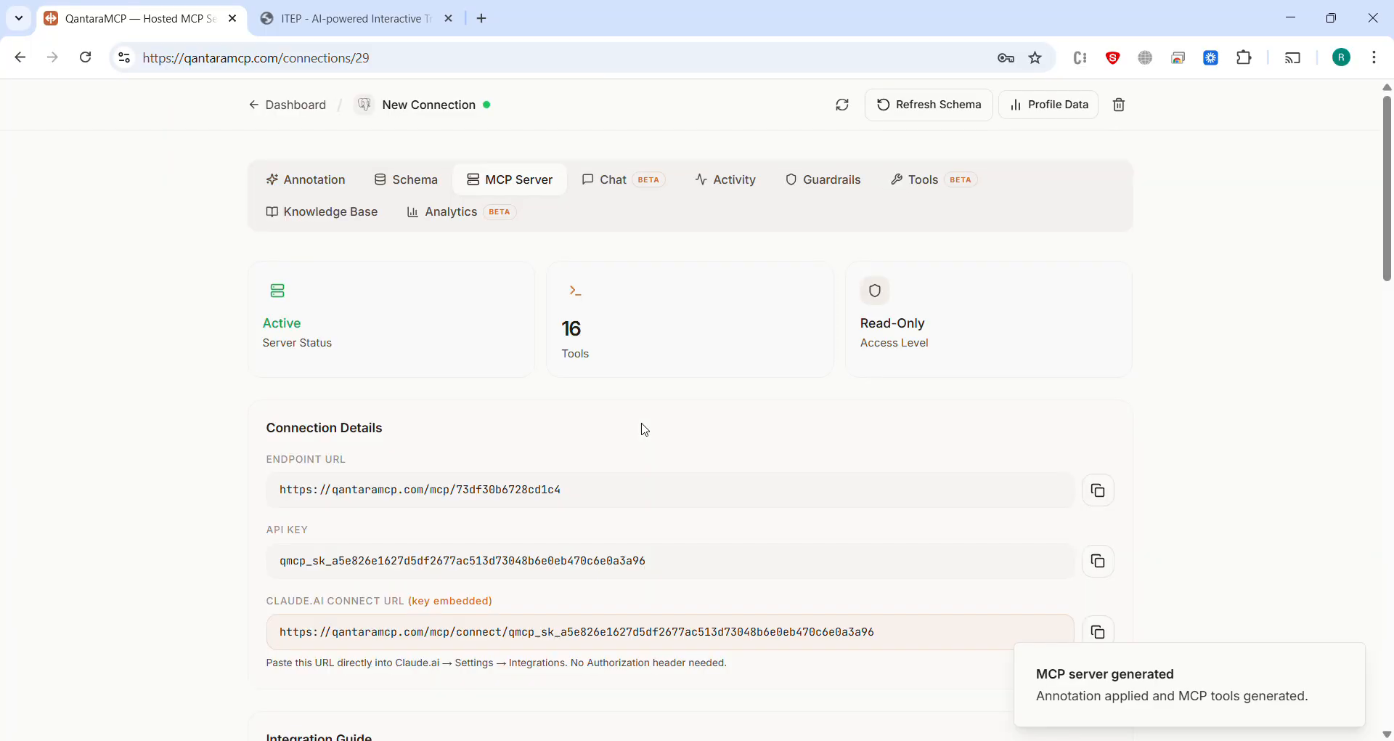
Step: Review the MCP server's connection details and the integration guides for Claude.ai Chat, Claude Desktop, cURL and Python
scroll(644, 429, "down", 3)
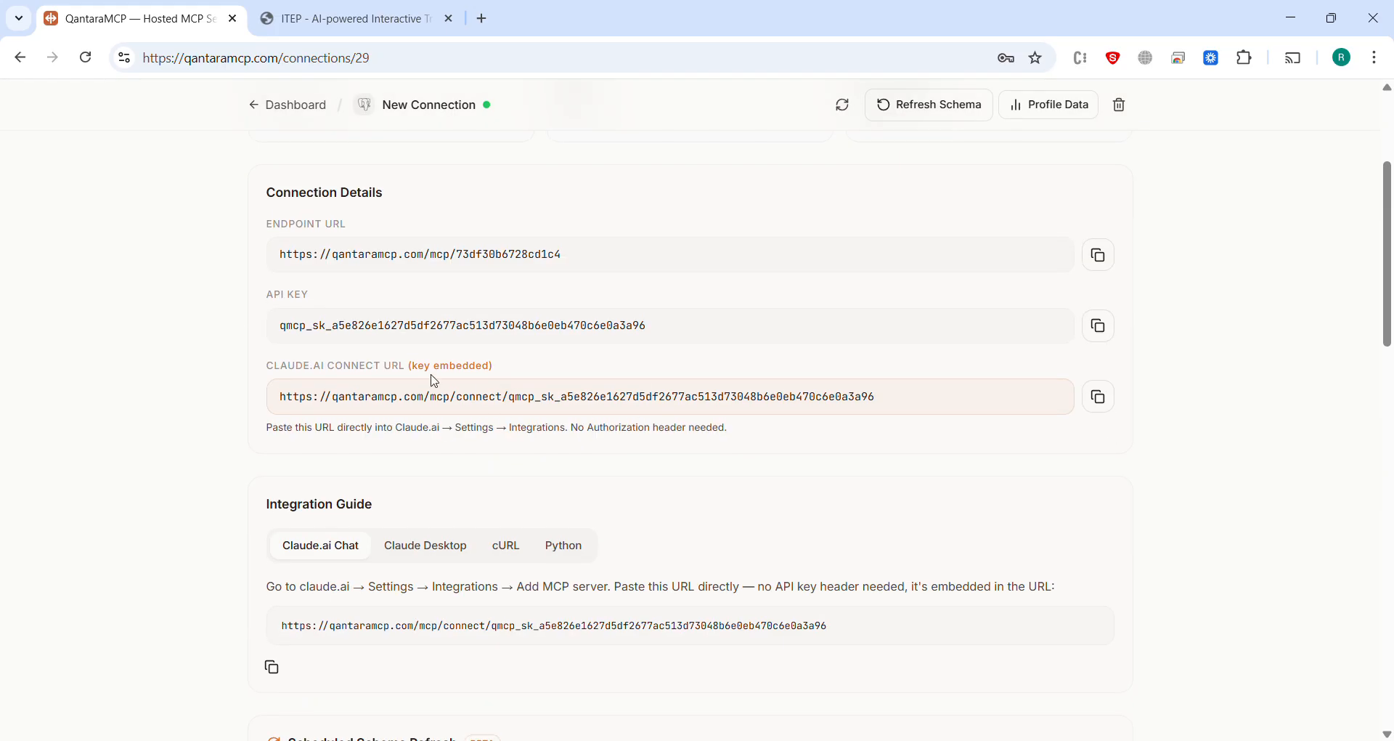
scroll(729, 540, "down", 3)
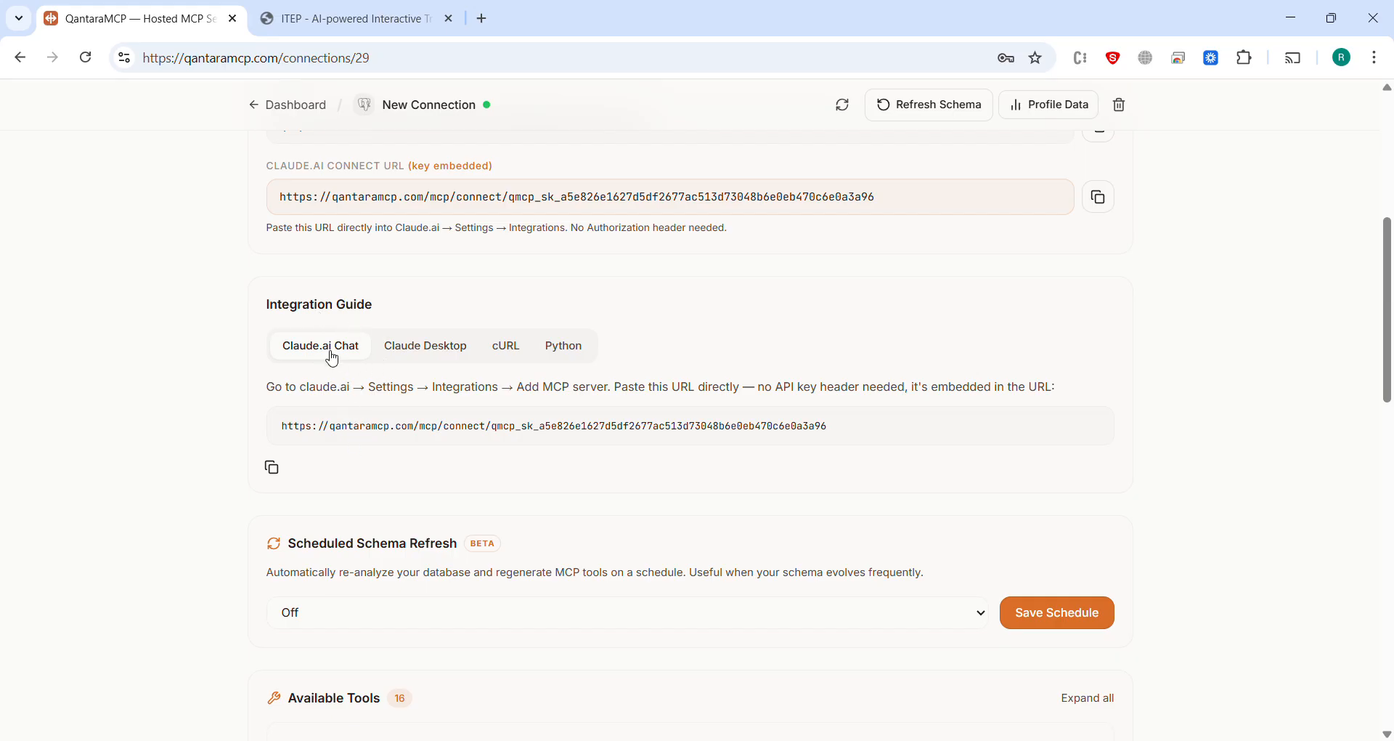
left_click(421, 355)
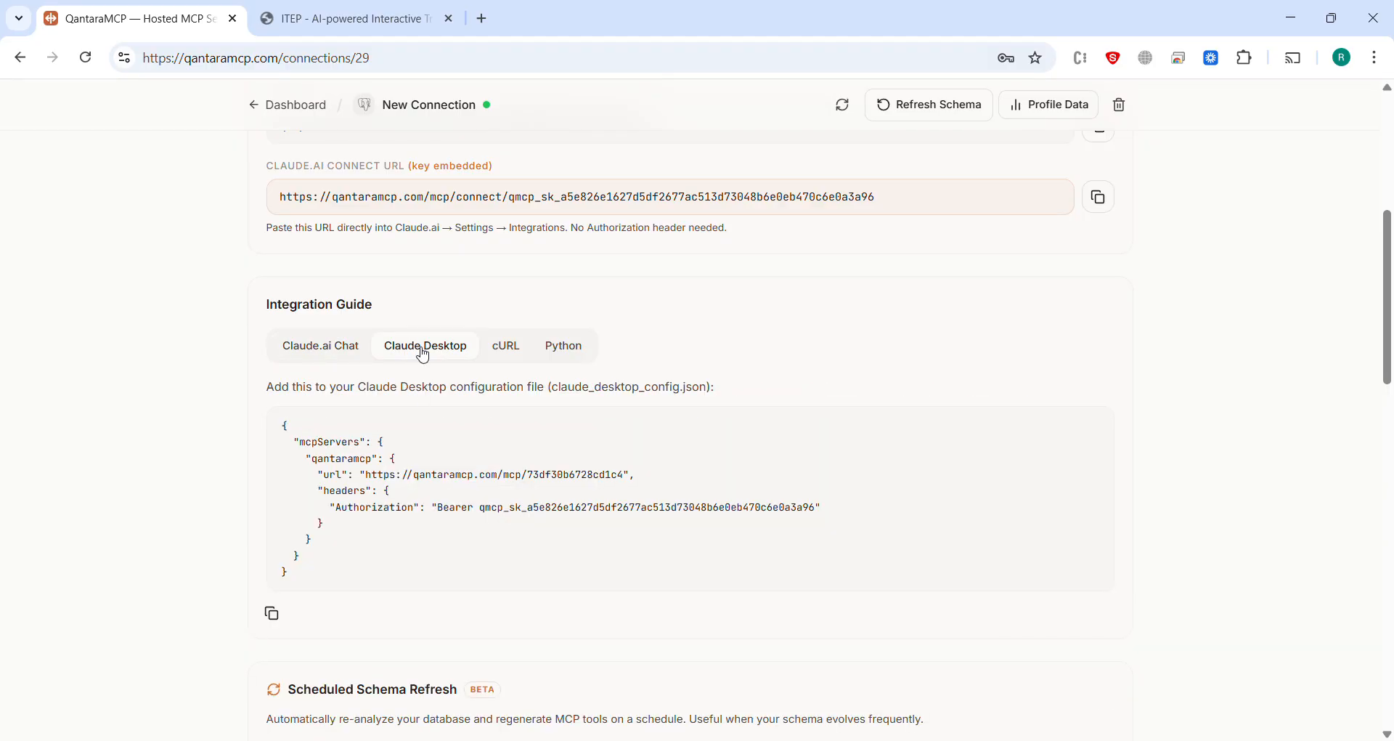
left_click(508, 354)
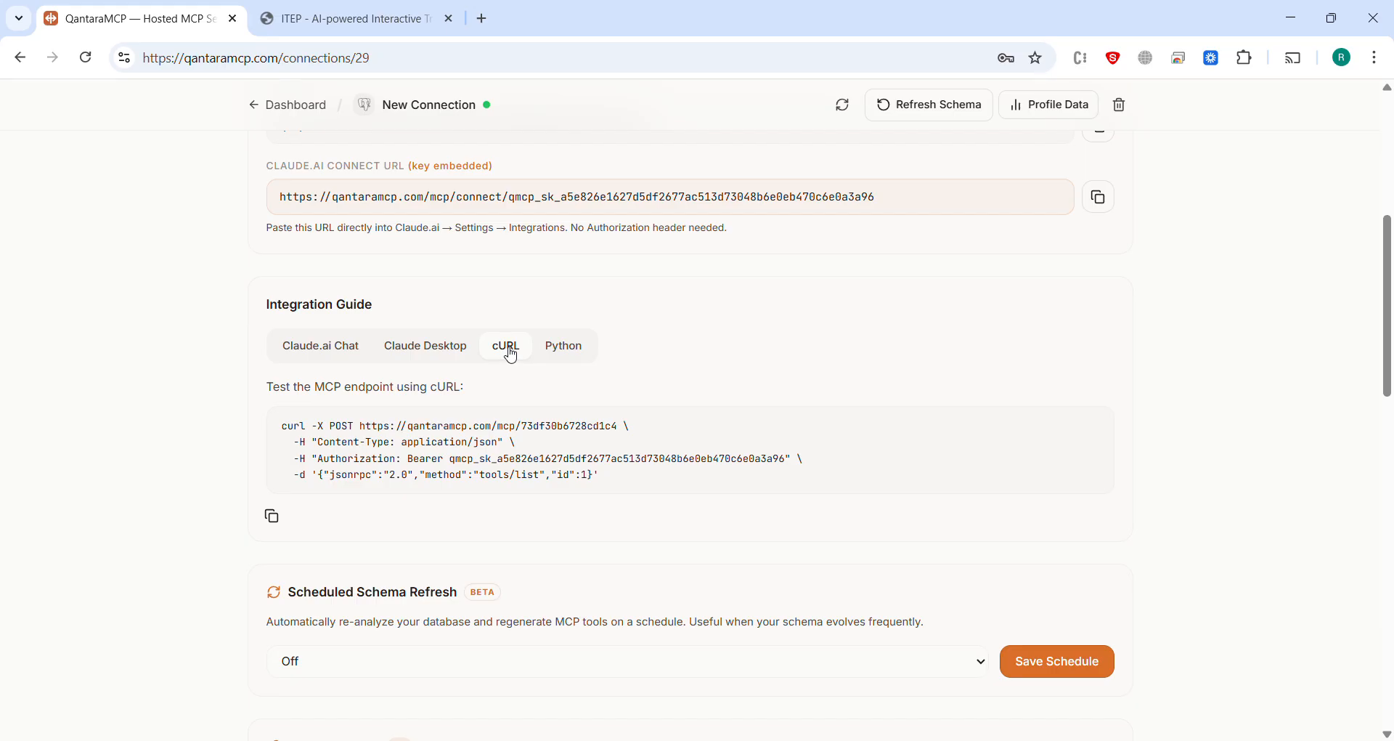
left_click(568, 350)
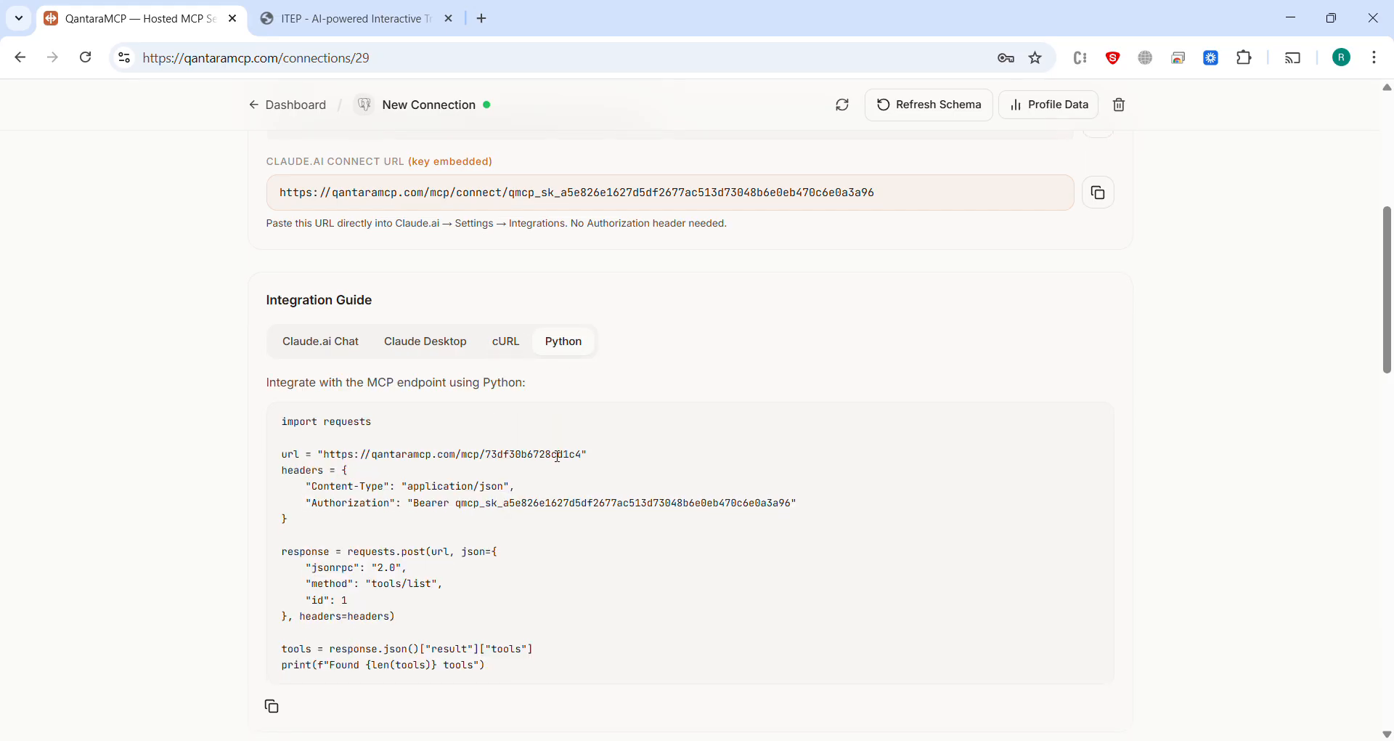
Step: Examine the list of available MCP tools and the parameters of the query_attendance_records tool
scroll(560, 463, "down", 4)
scroll(559, 462, "down", 1)
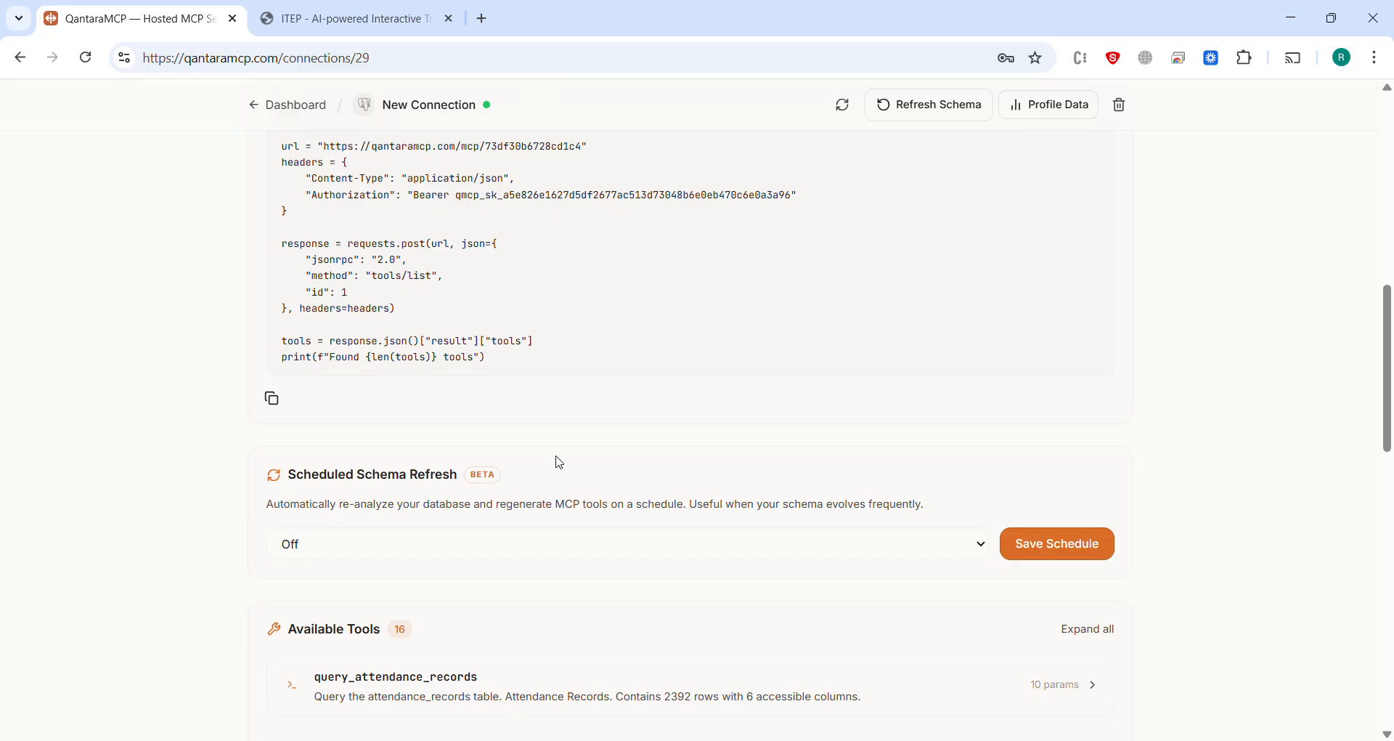
scroll(560, 463, "down", 14)
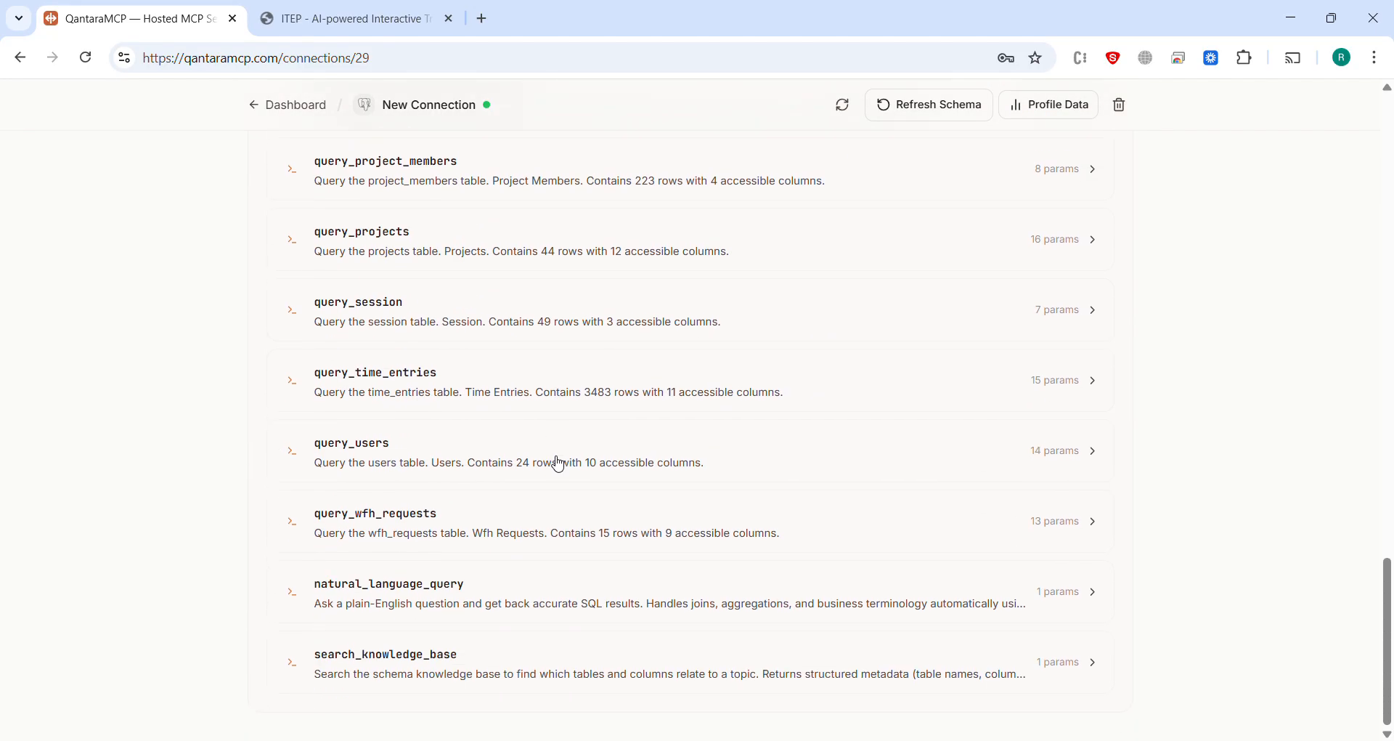
scroll(559, 463, "up", 10)
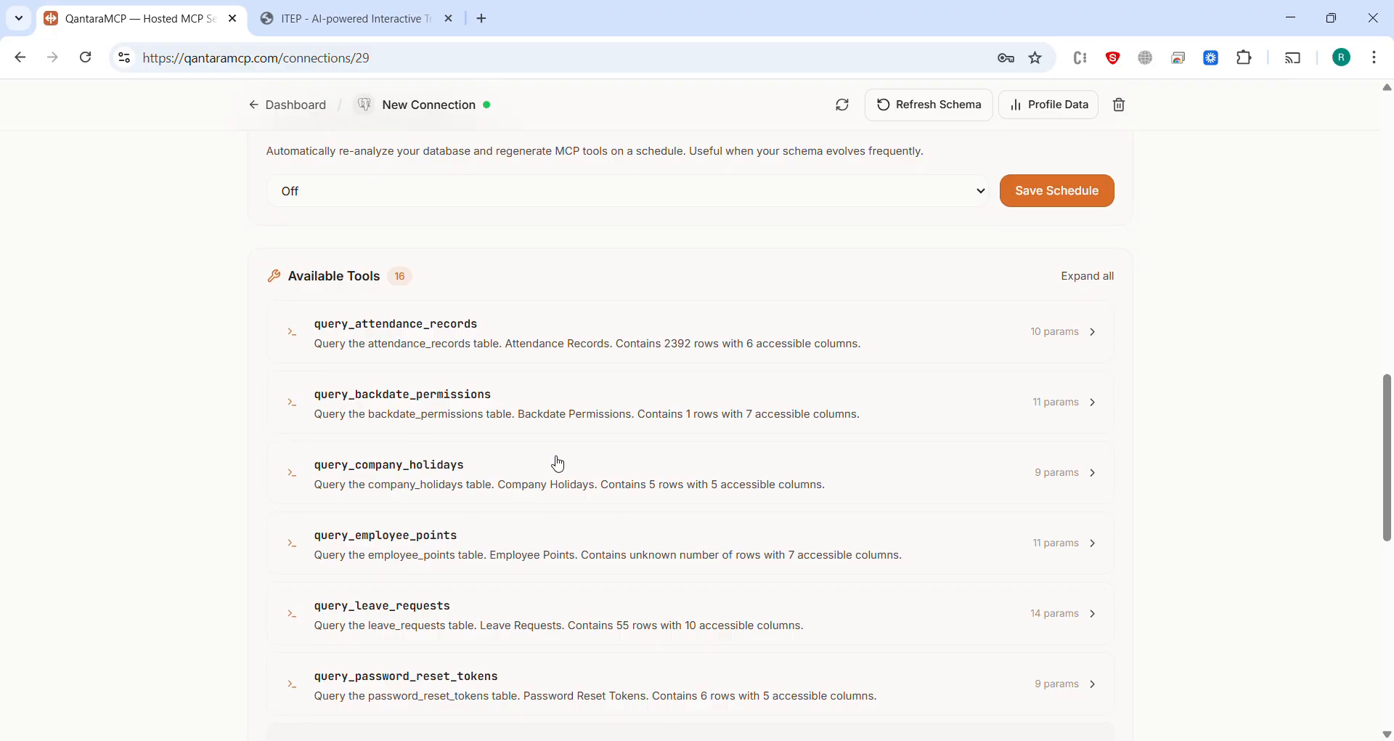
left_click(285, 333)
scroll(494, 560, "down", 2)
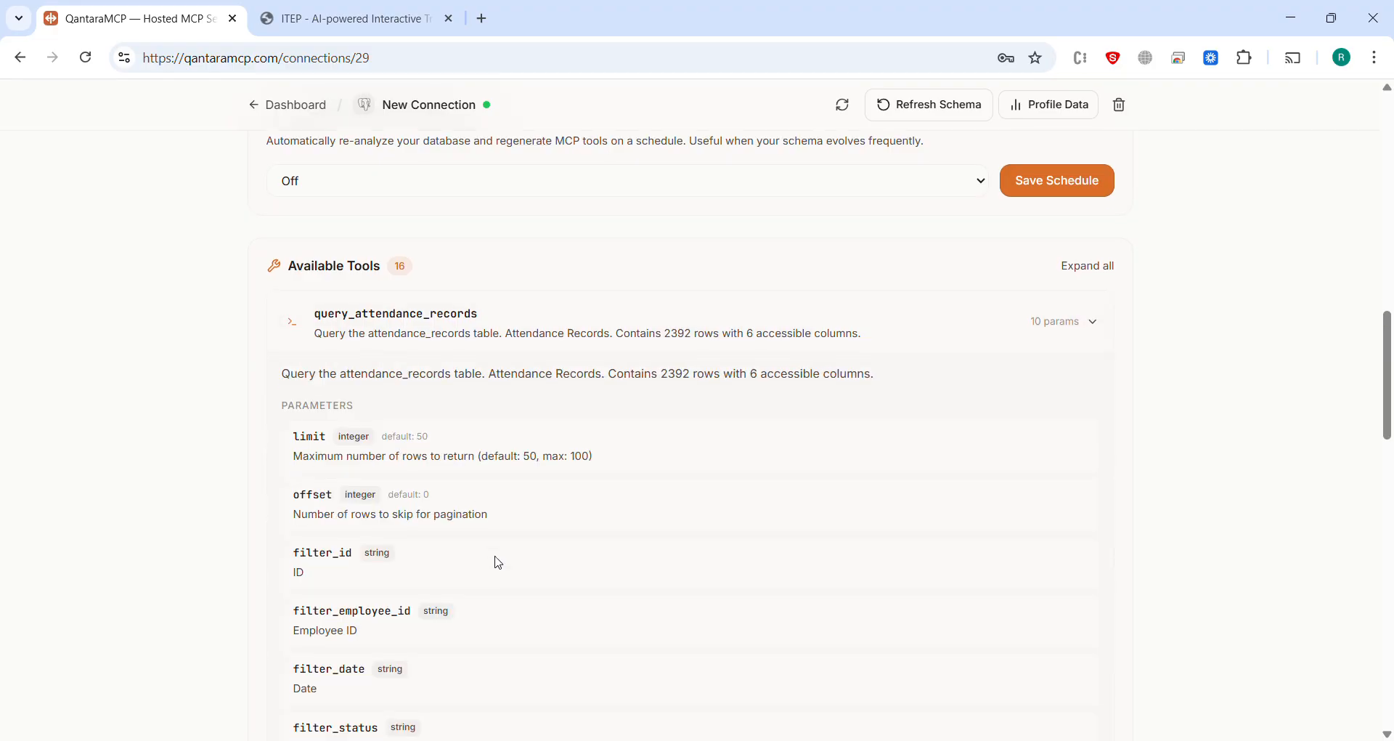
scroll(517, 557, "down", 4)
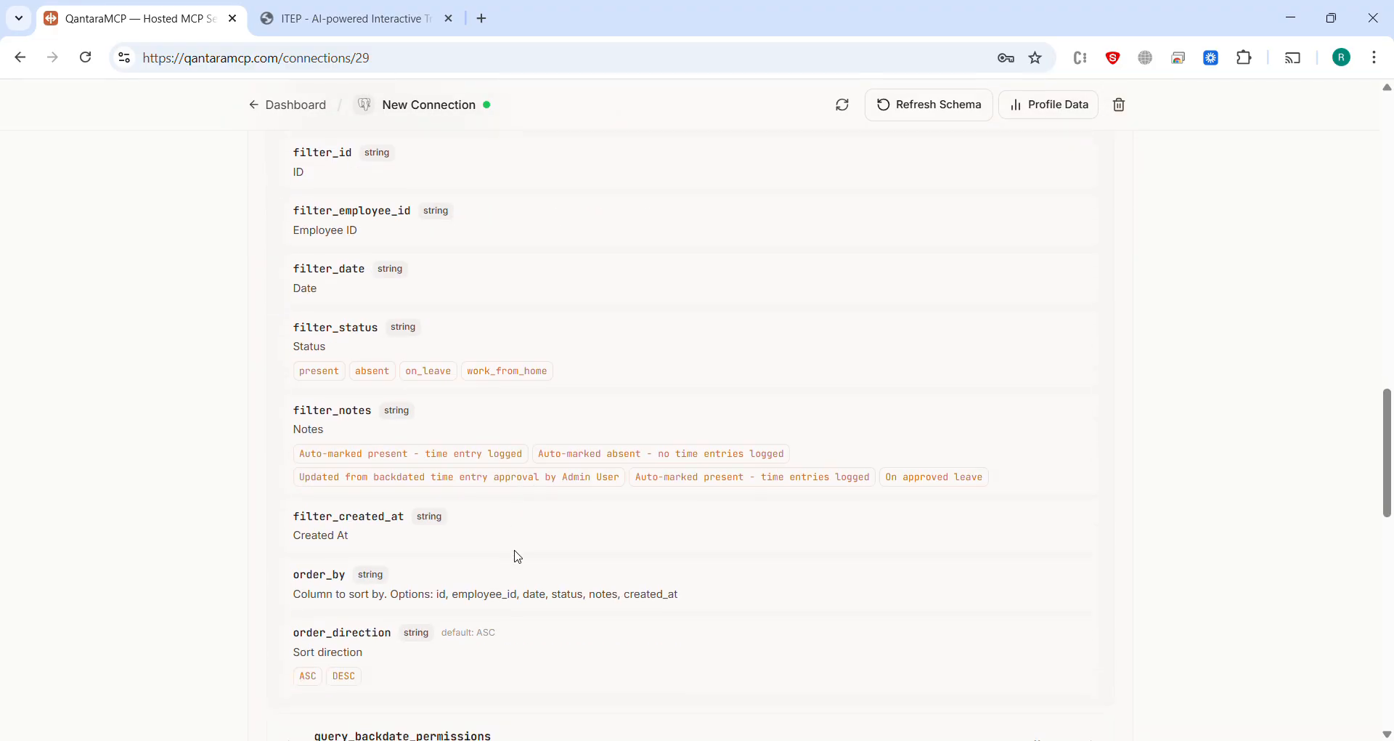
scroll(519, 557, "down", 3)
scroll(518, 557, "up", 18)
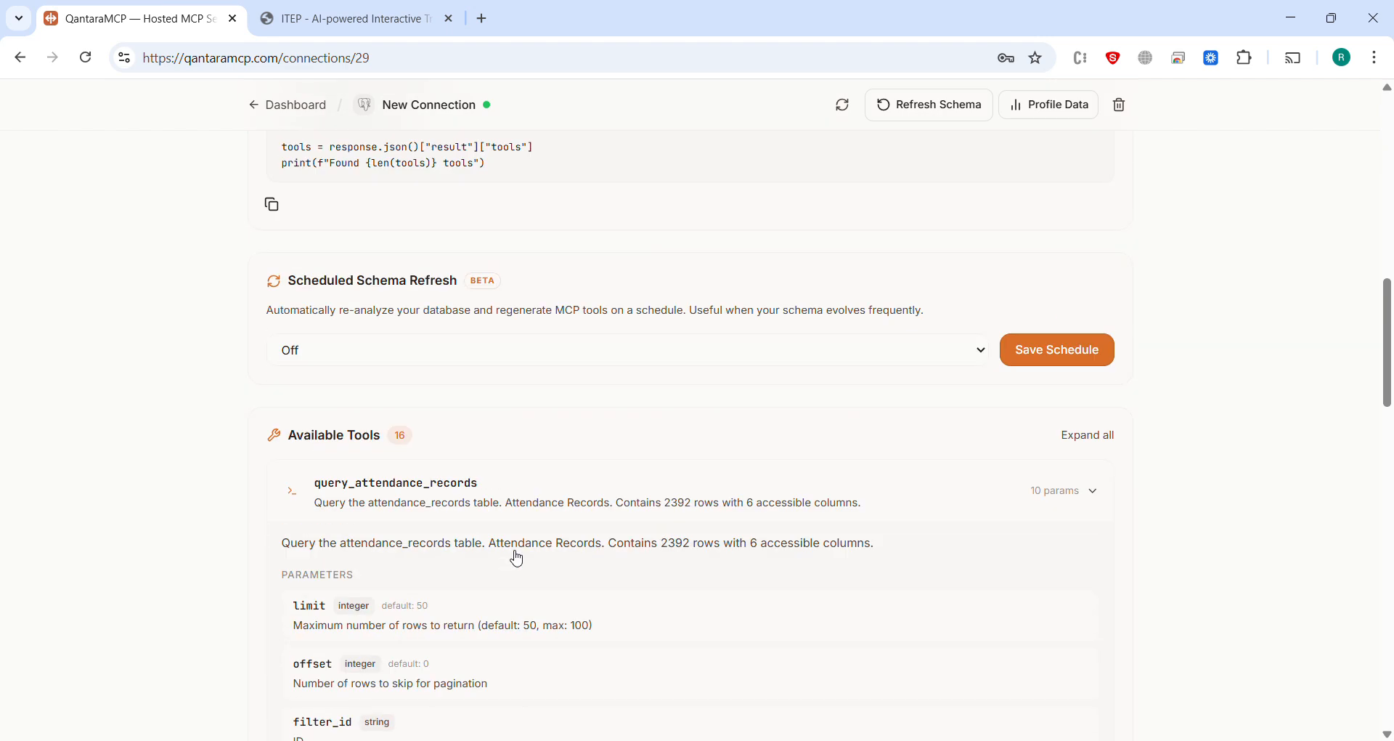
scroll(519, 557, "up", 1)
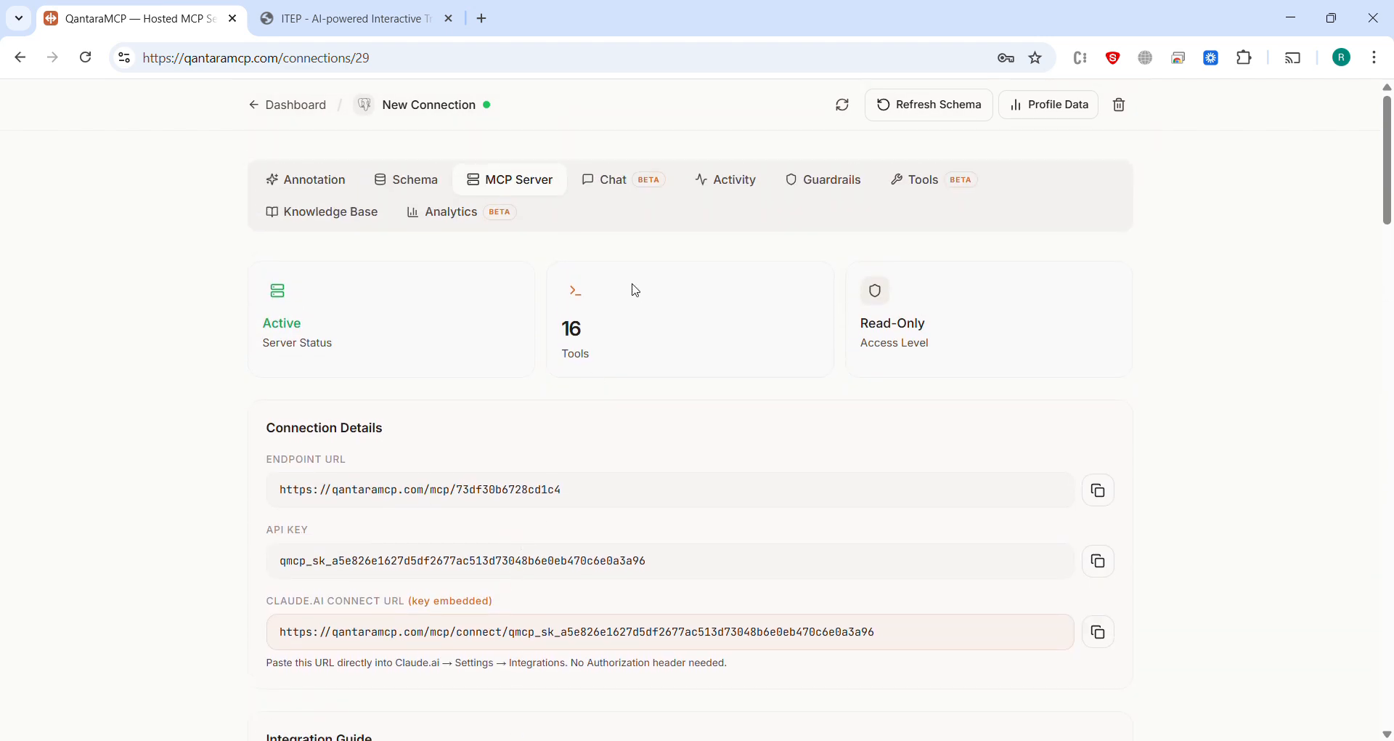
Step: Ask the connection's chat how many hours the first employee worked from March 15 to March 25, 2026, and read the answer
left_click(628, 193)
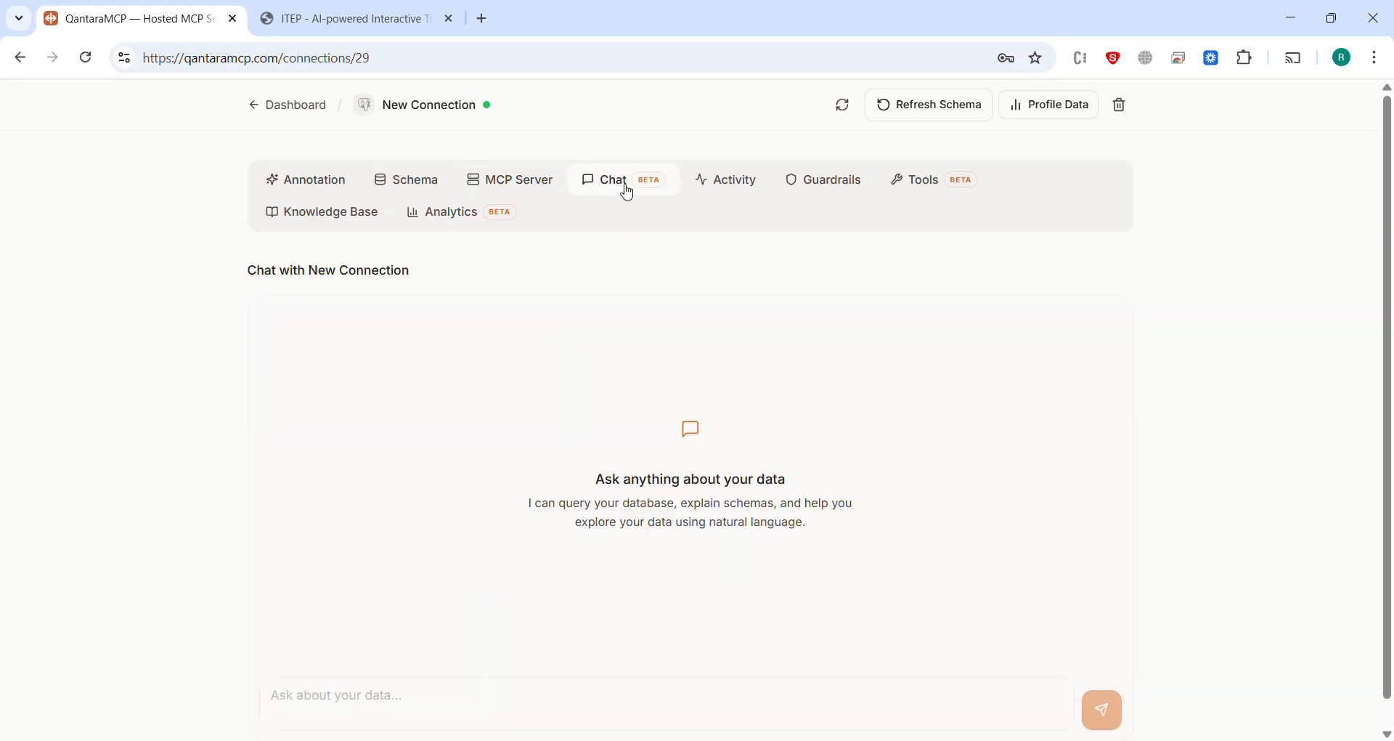
left_click(472, 705)
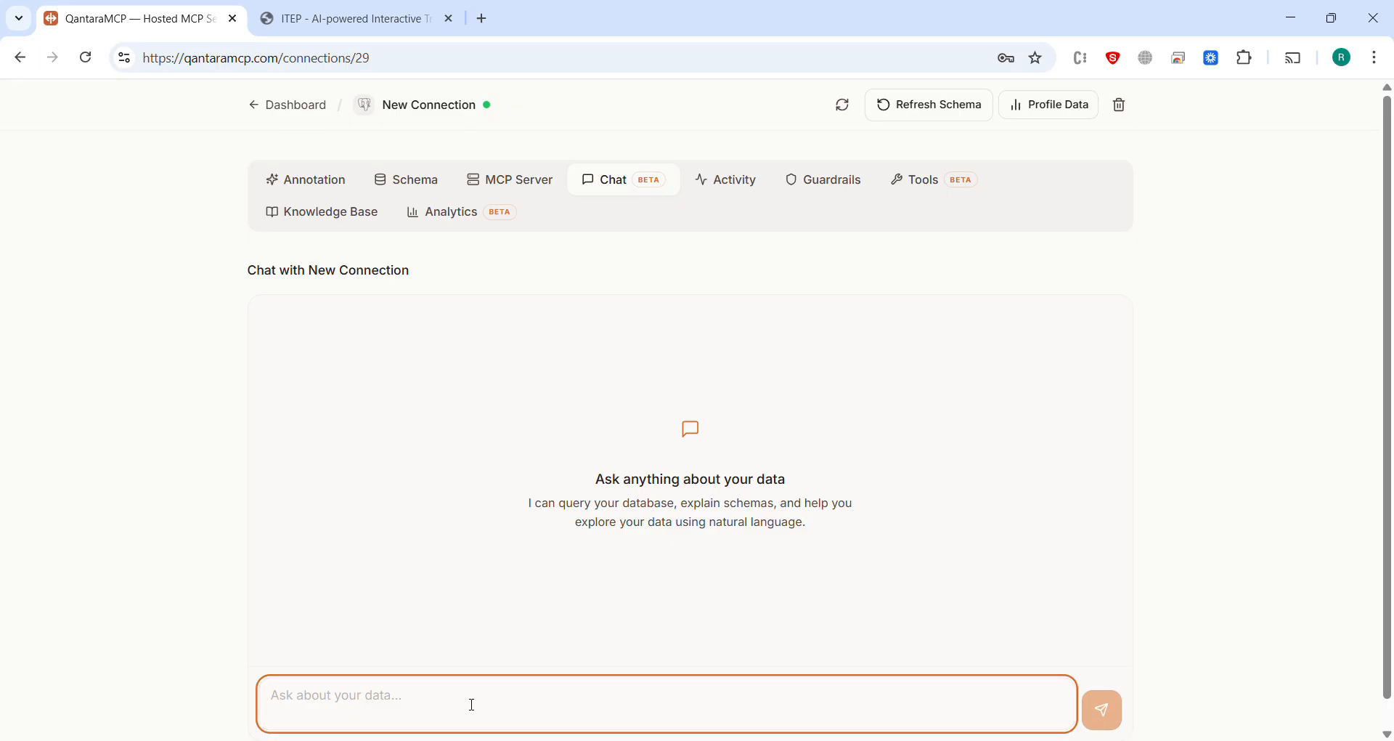
type("give me t")
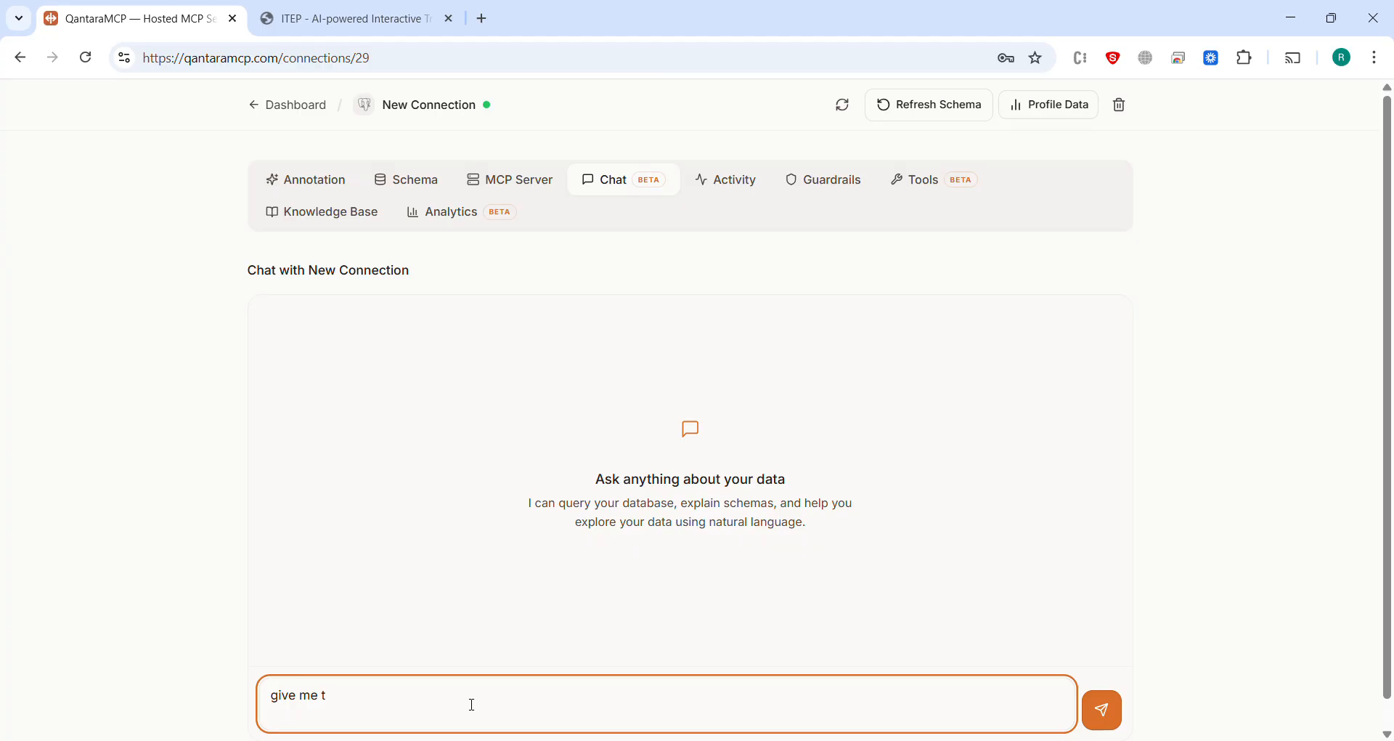
key("ctrl+a")
key("BackSpace")
type("how many hours Ali e")
key("BackSpace")
type("worked")
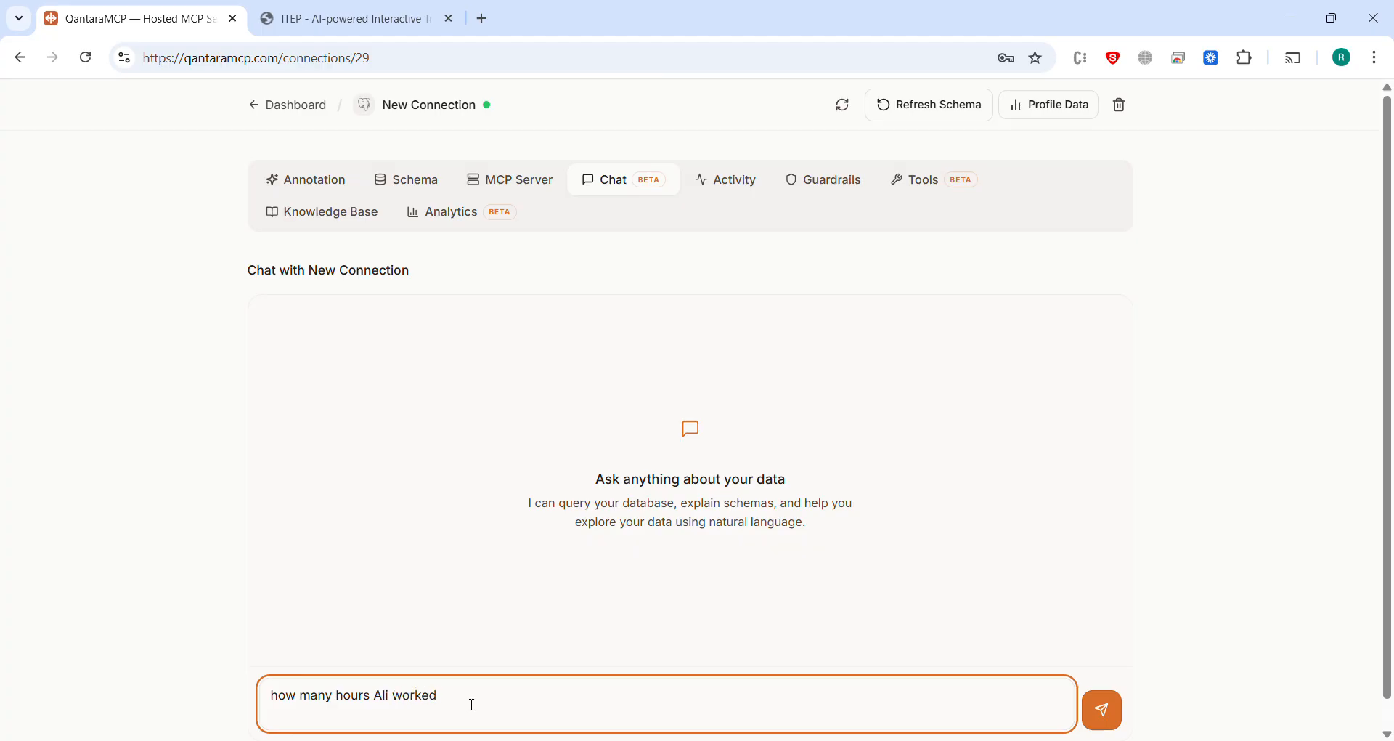
type(" from March 15 to march 25. 2026.")
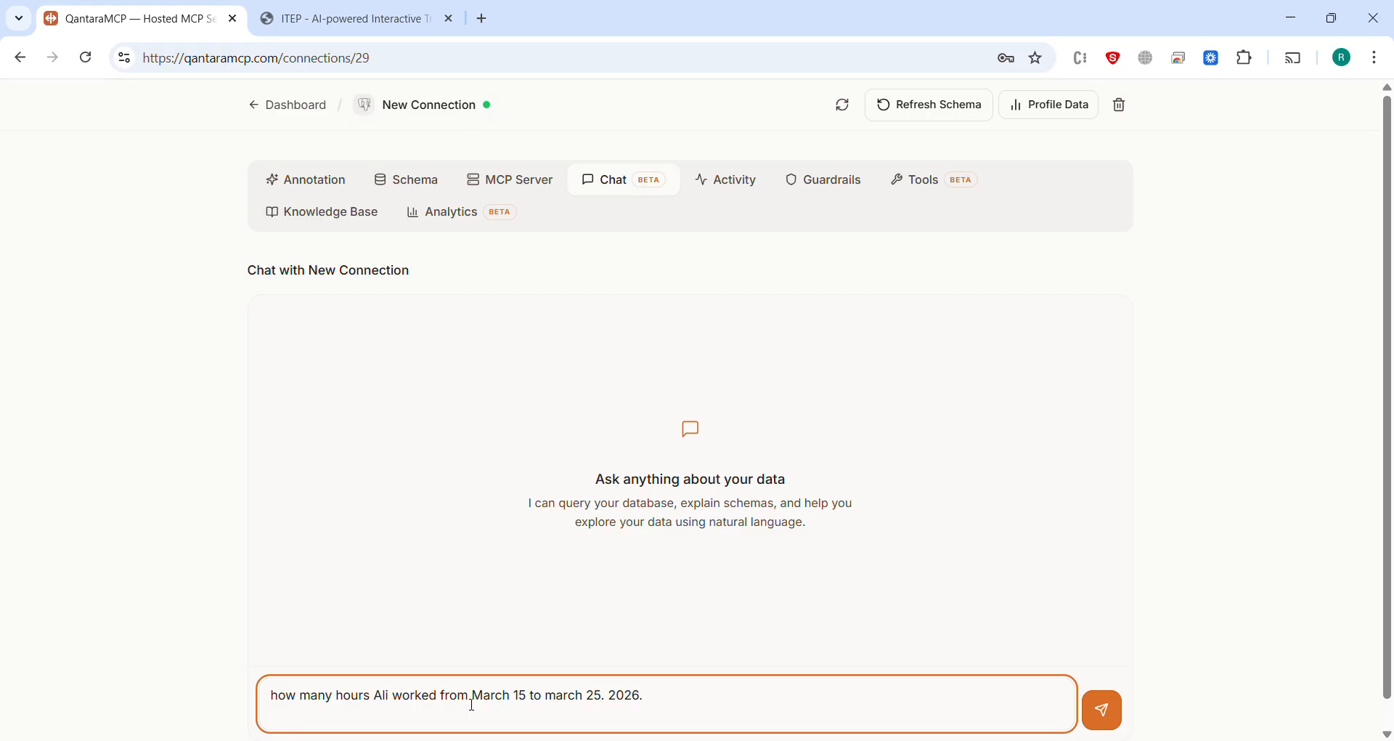
key("Return")
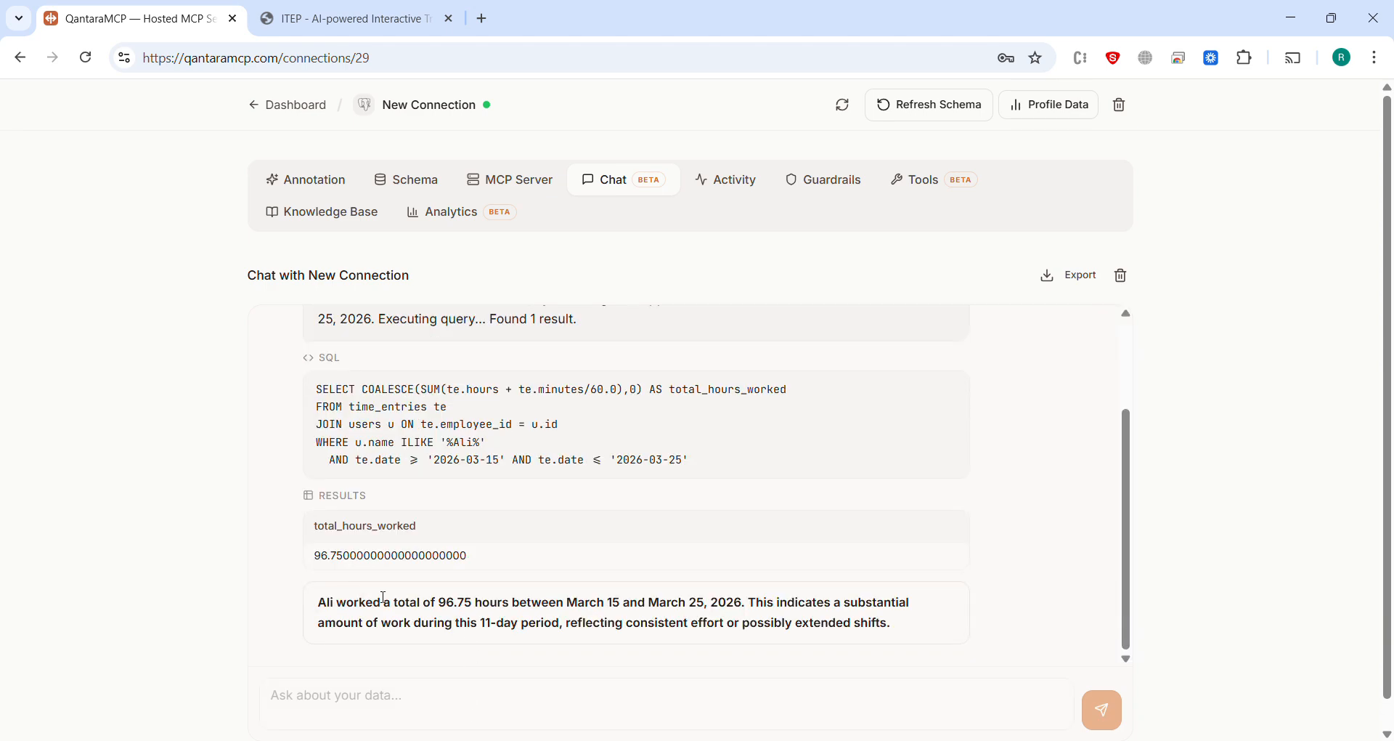
left_click_drag(320, 603, 892, 623)
Step: Ask the chat for the same employee's work summary in that span of time
left_click(809, 708)
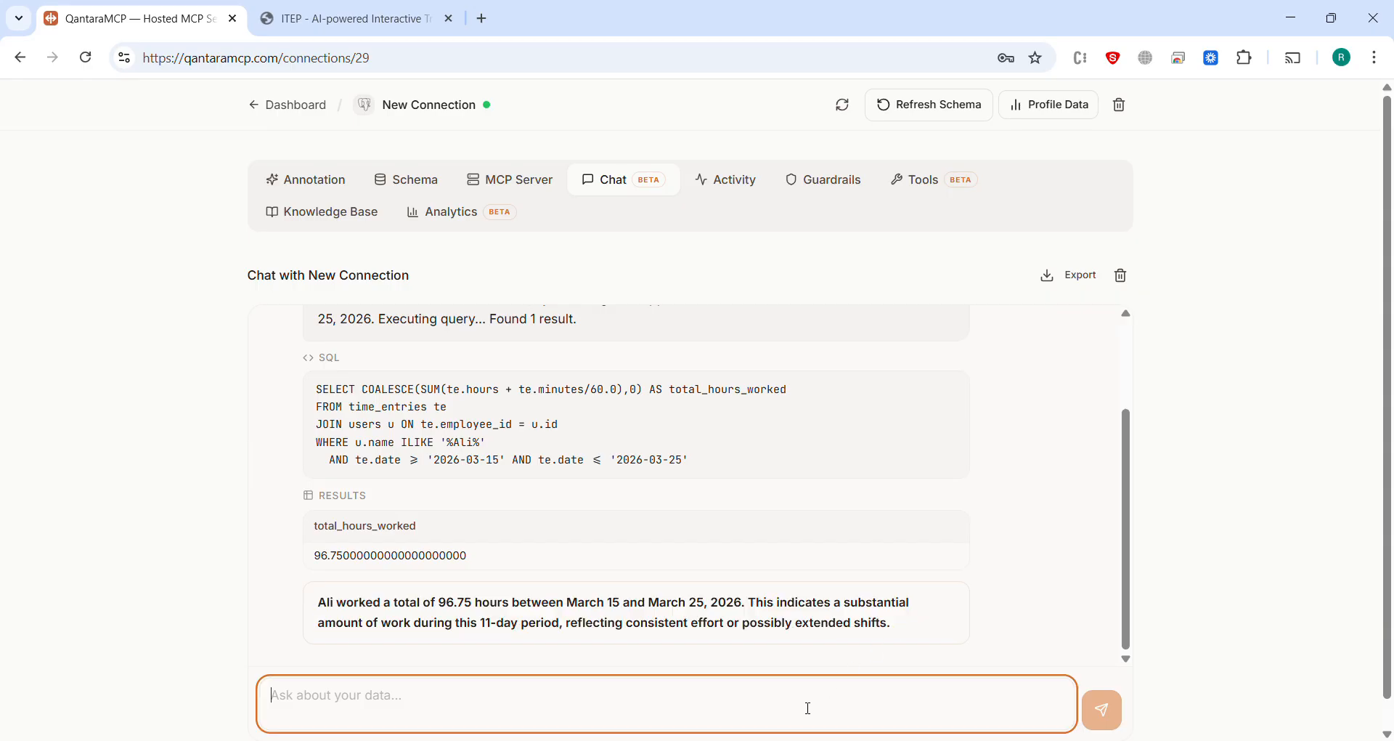
type("what is the wo")
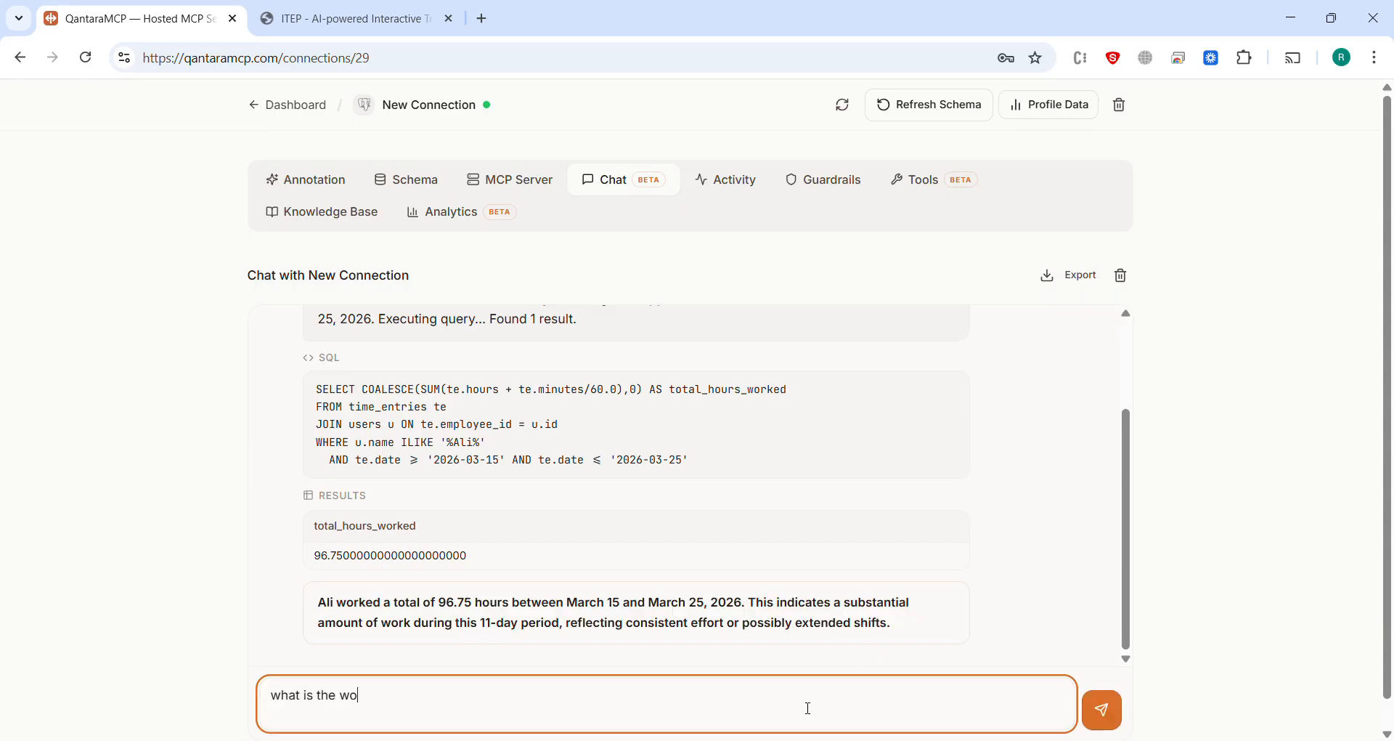
type("rk summary fo A")
key("BackSpace")
key("BackSpace")
key("BackSpace")
key("BackSpace")
type("A")
type("ili in that span of time")
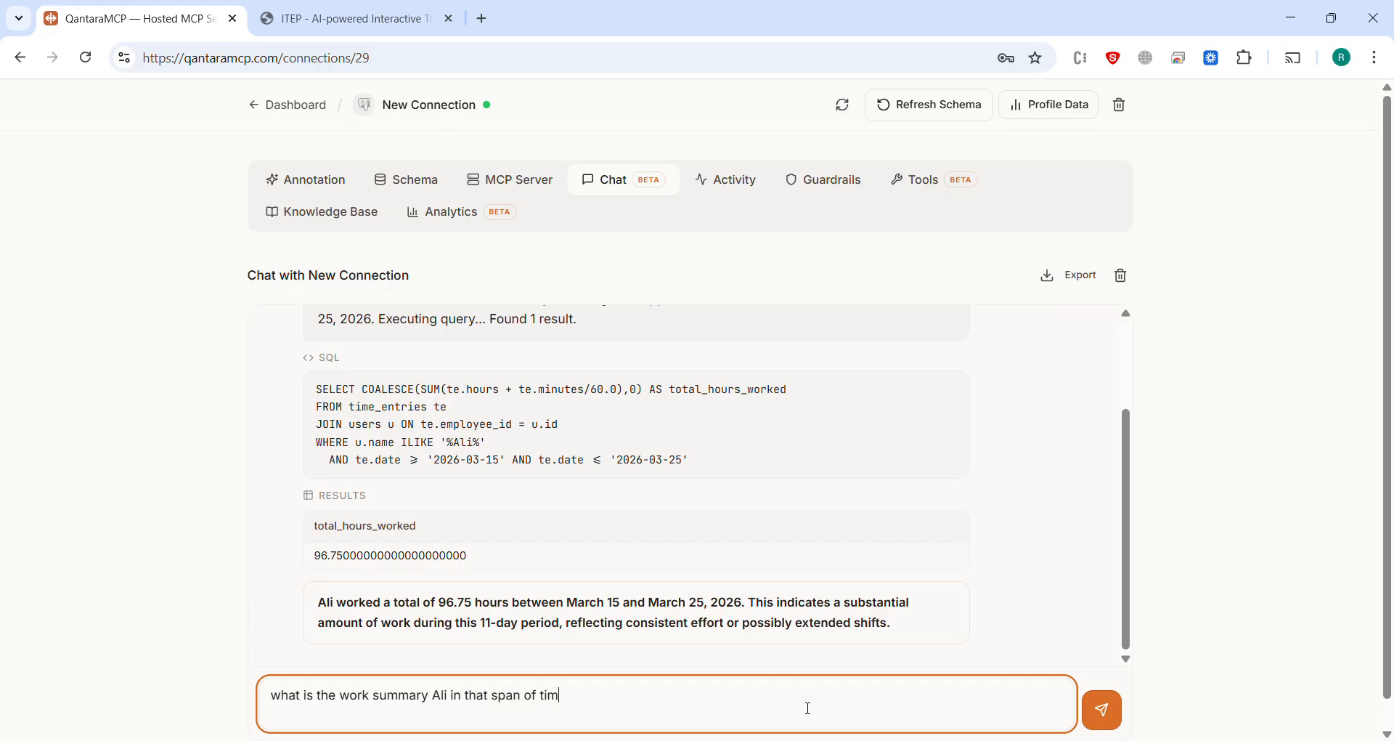
key("Return")
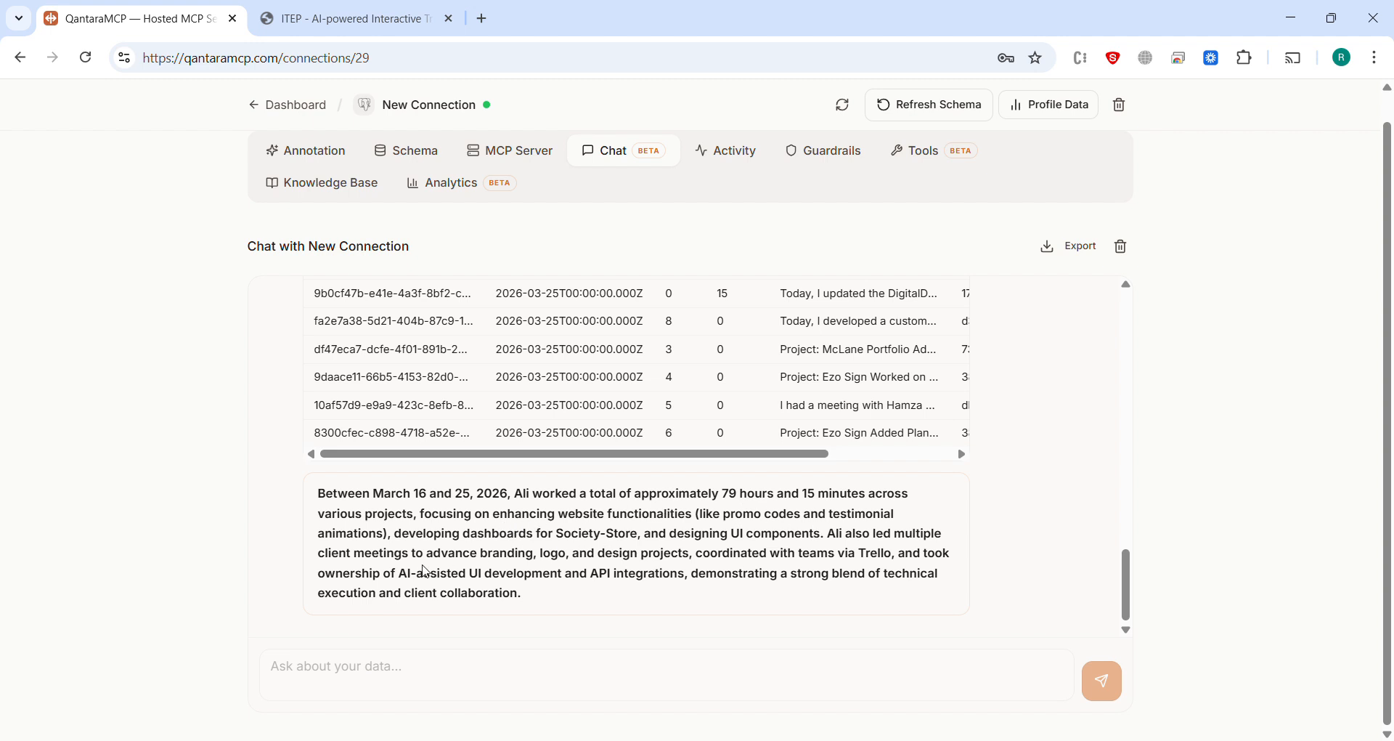
Step: Ask the chat what a second employee worked on on 25th March 2026
left_click(483, 662)
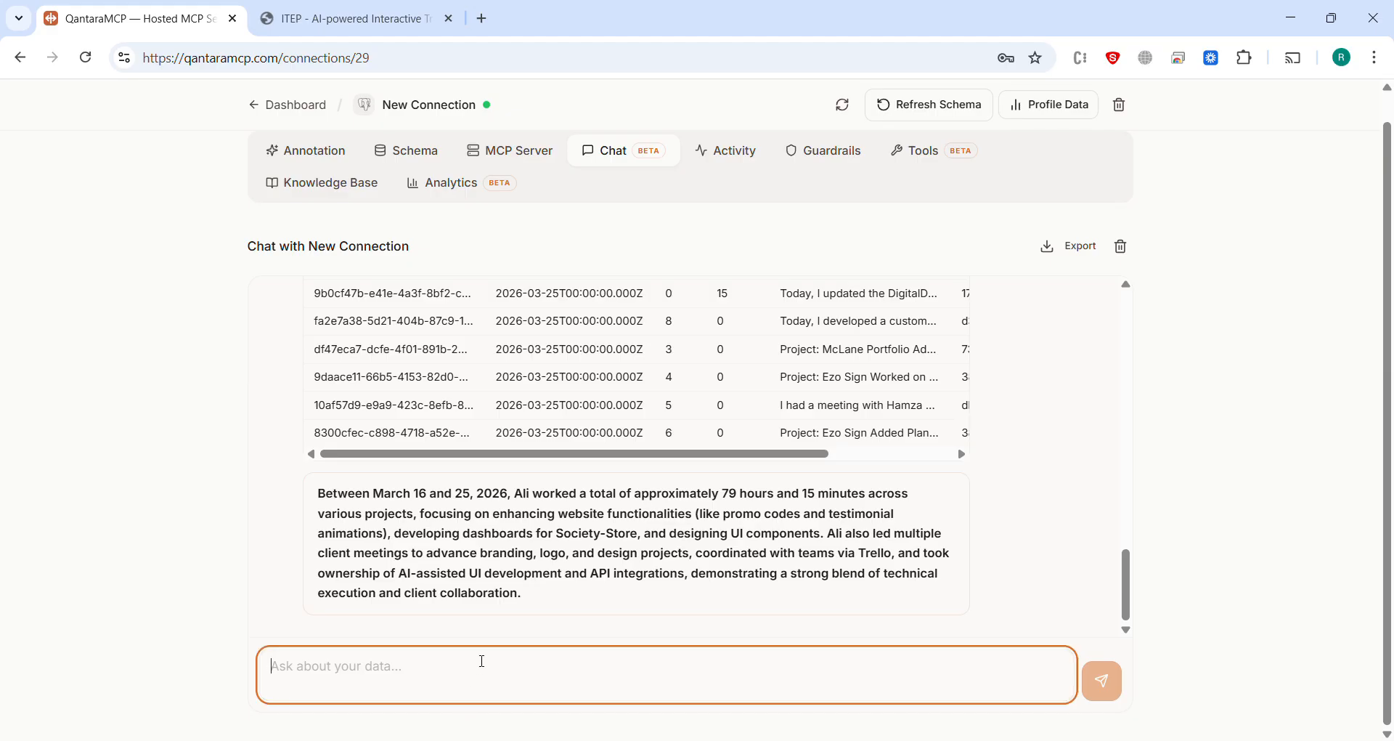
type("what did ")
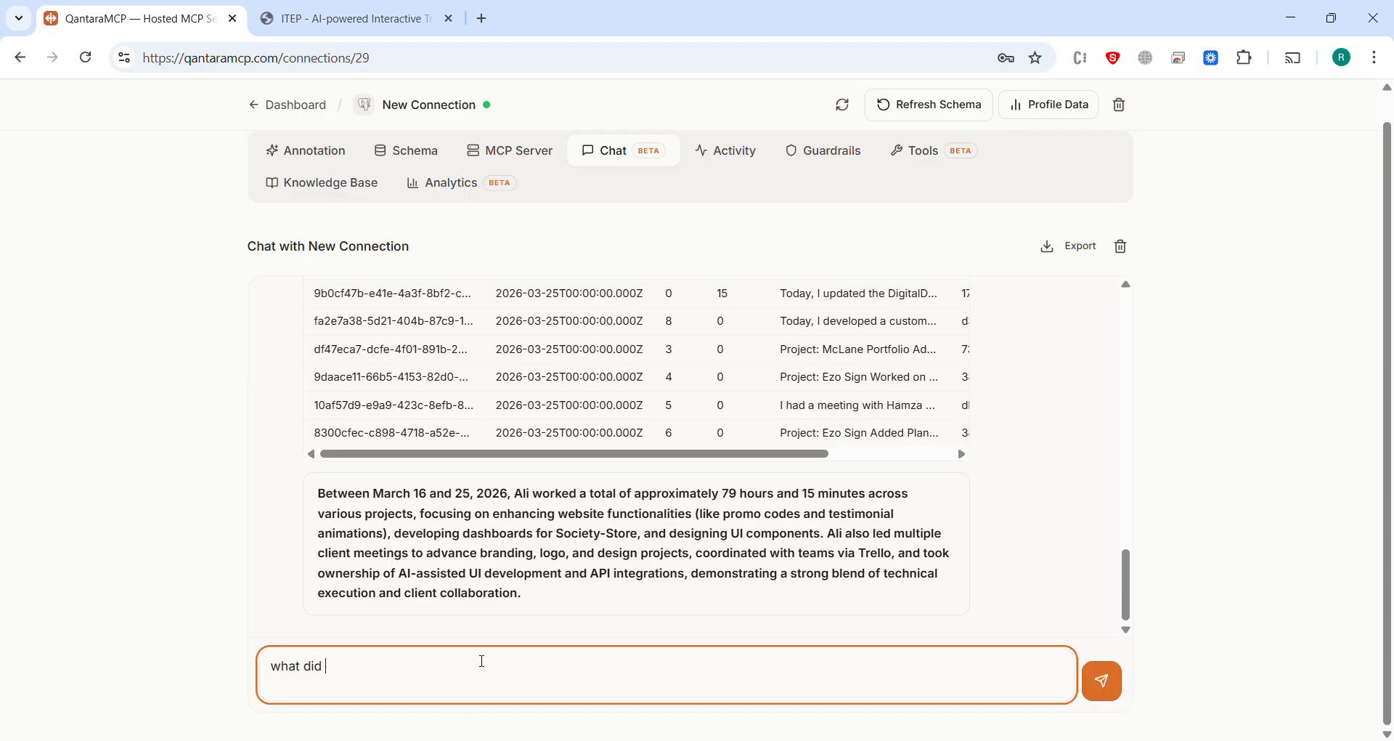
type("Komal worked on")
type("25th march 20")
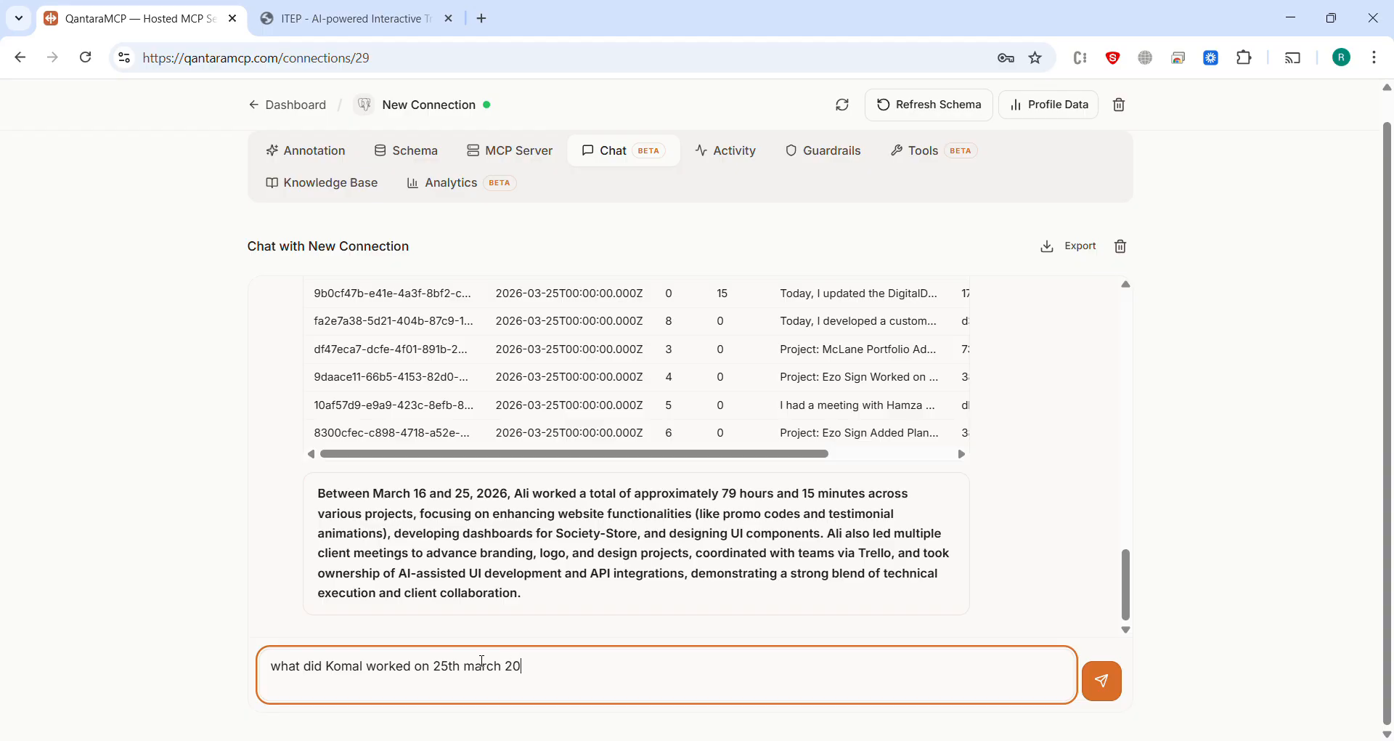
type("26")
key("Return")
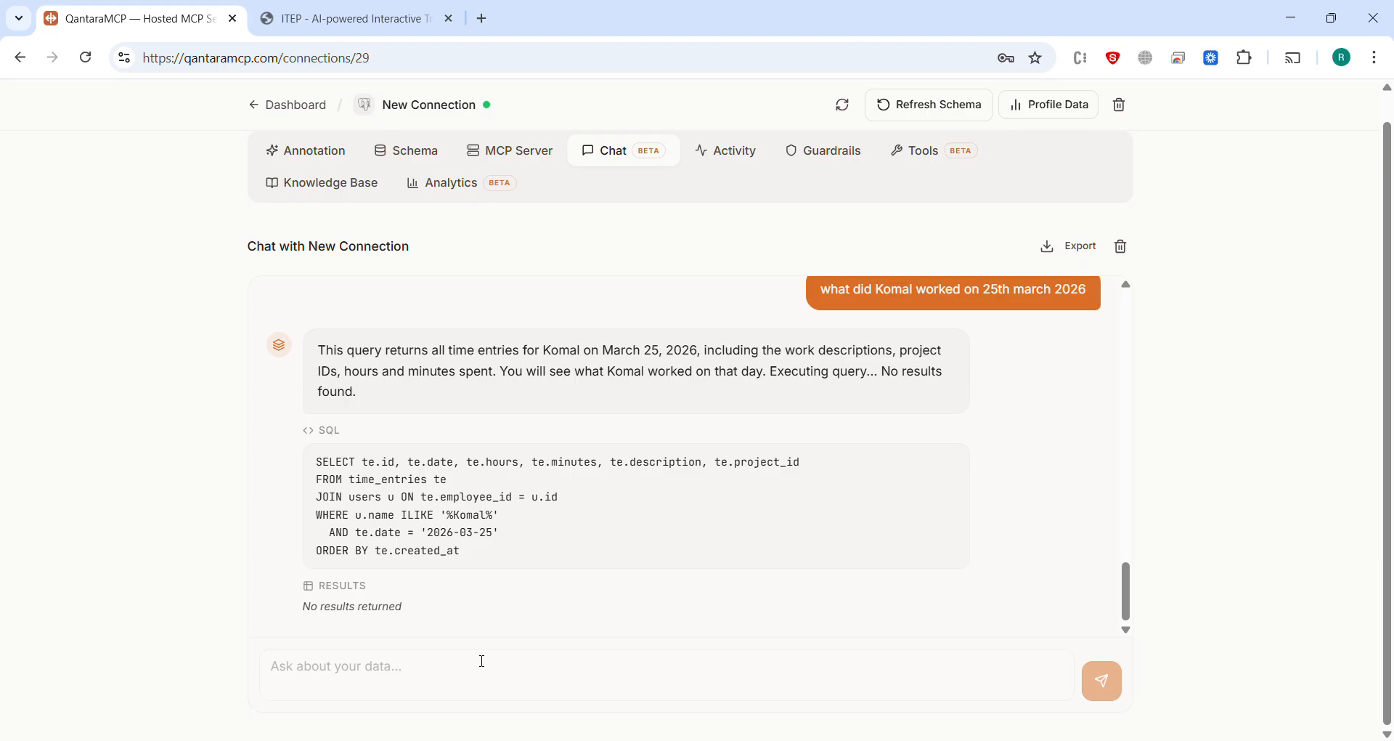
Step: Ask the chat the follow-up question about the 26th for the second employee and read the summary
left_click(483, 662)
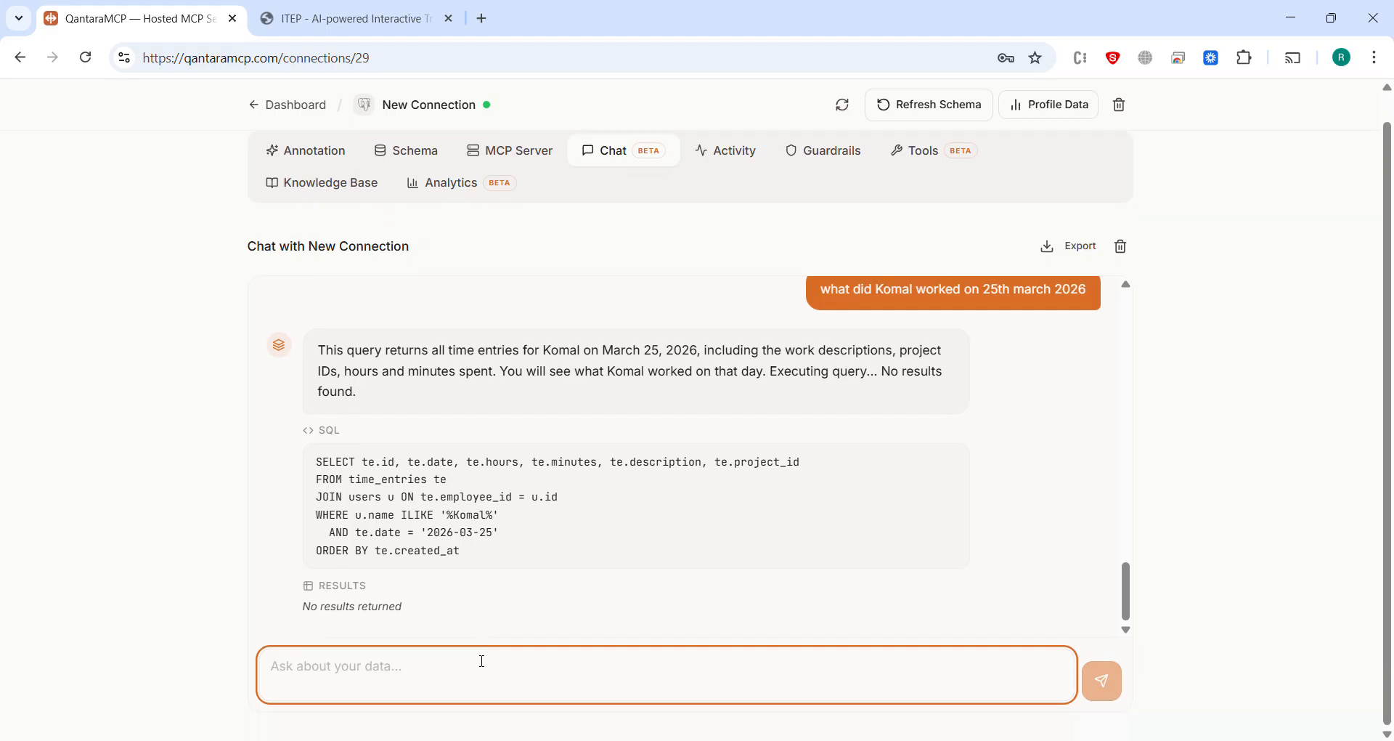
type("what abou")
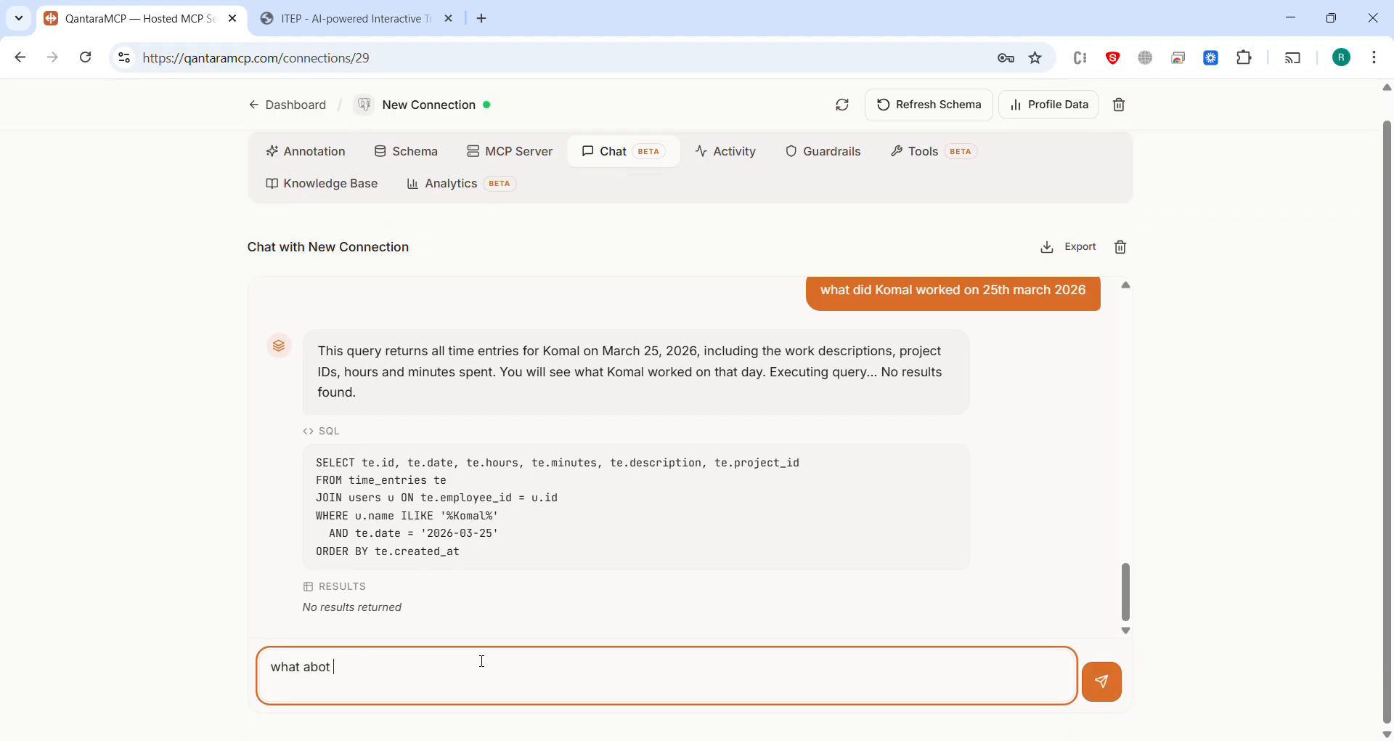
type("t 24")
key("BackSpace")
type("6")
key("Return")
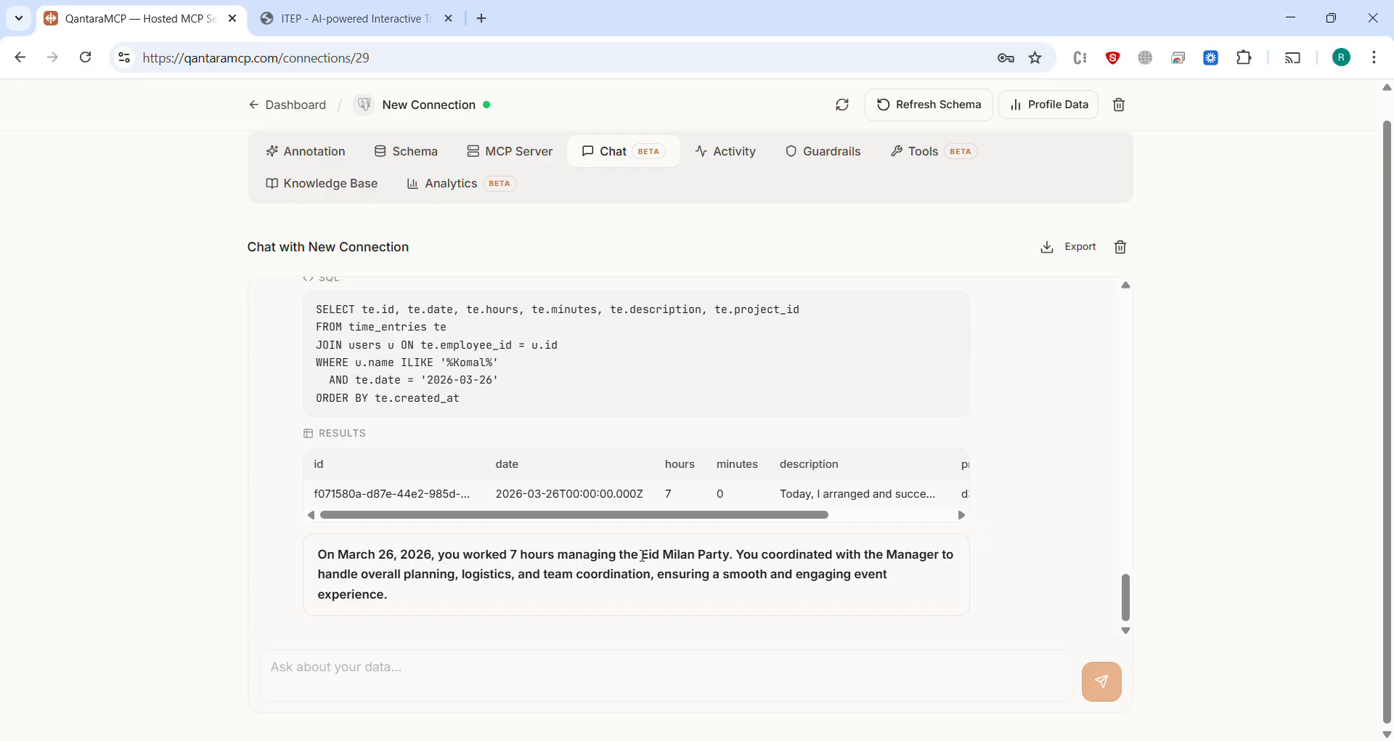
left_click_drag(642, 556, 889, 597)
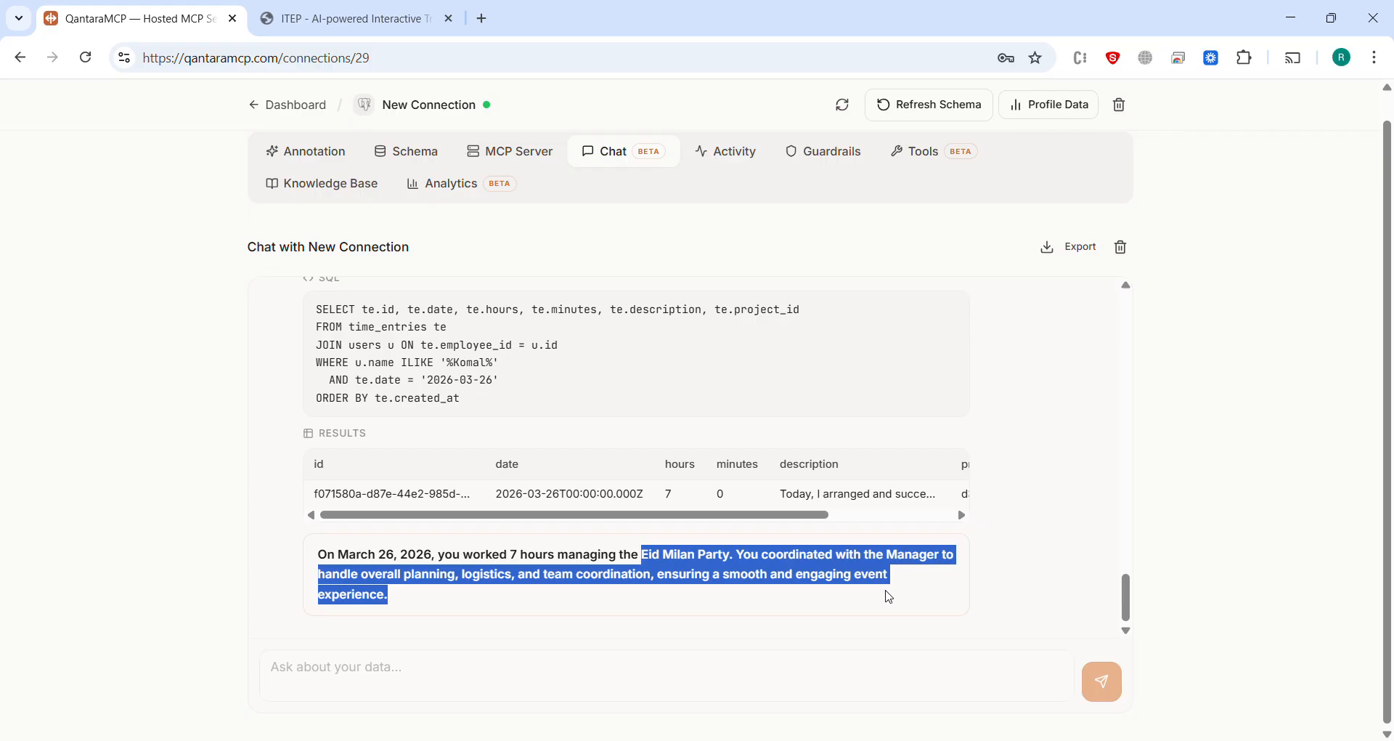
left_click(889, 597)
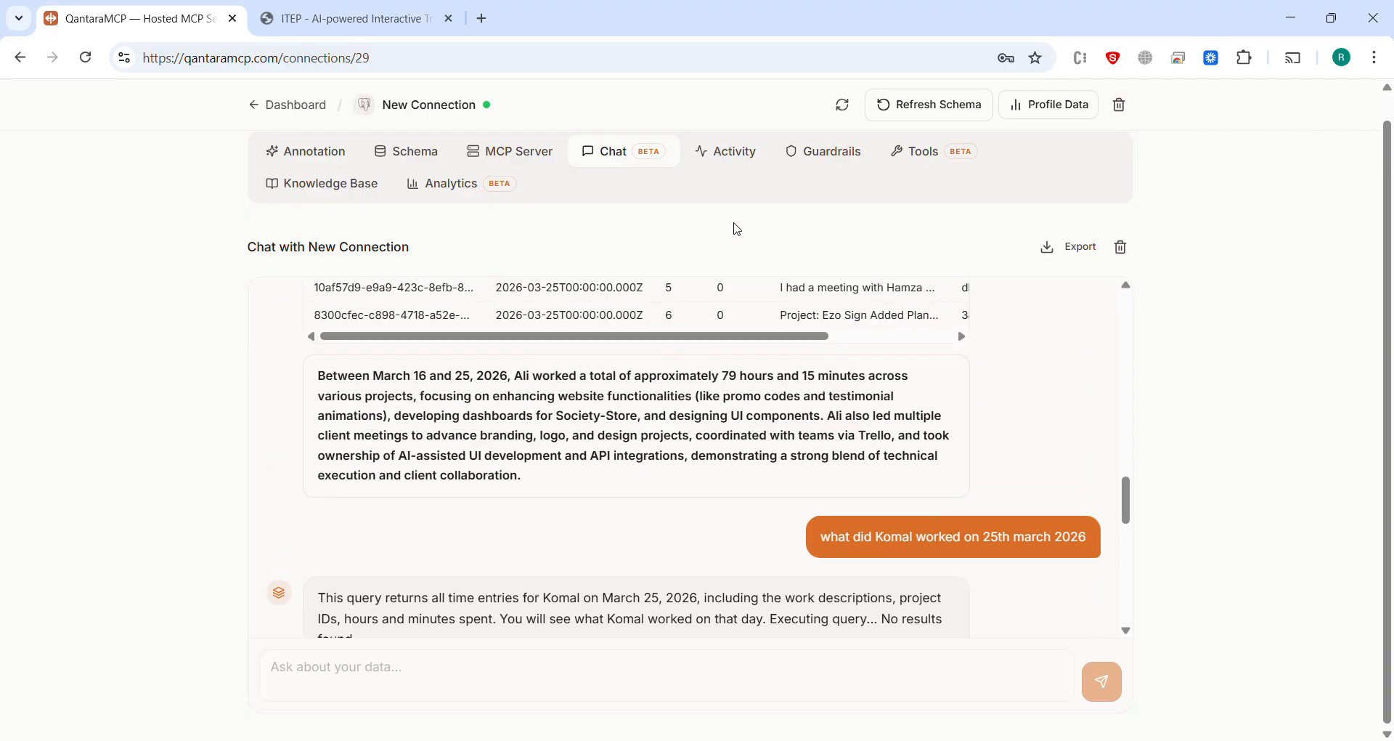
Step: Review the access guardrails with their table exposure settings and the custom tool builder form
left_click(814, 151)
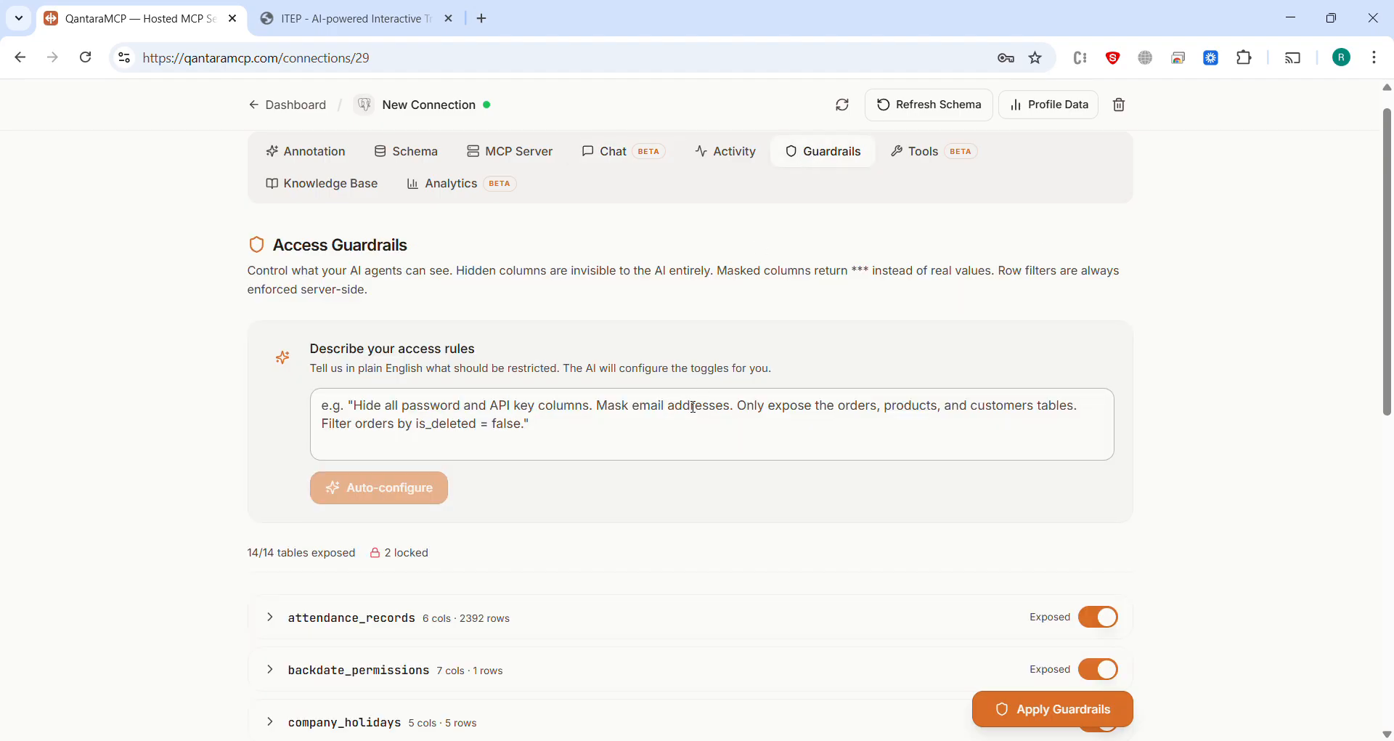
scroll(694, 407, "down", 6)
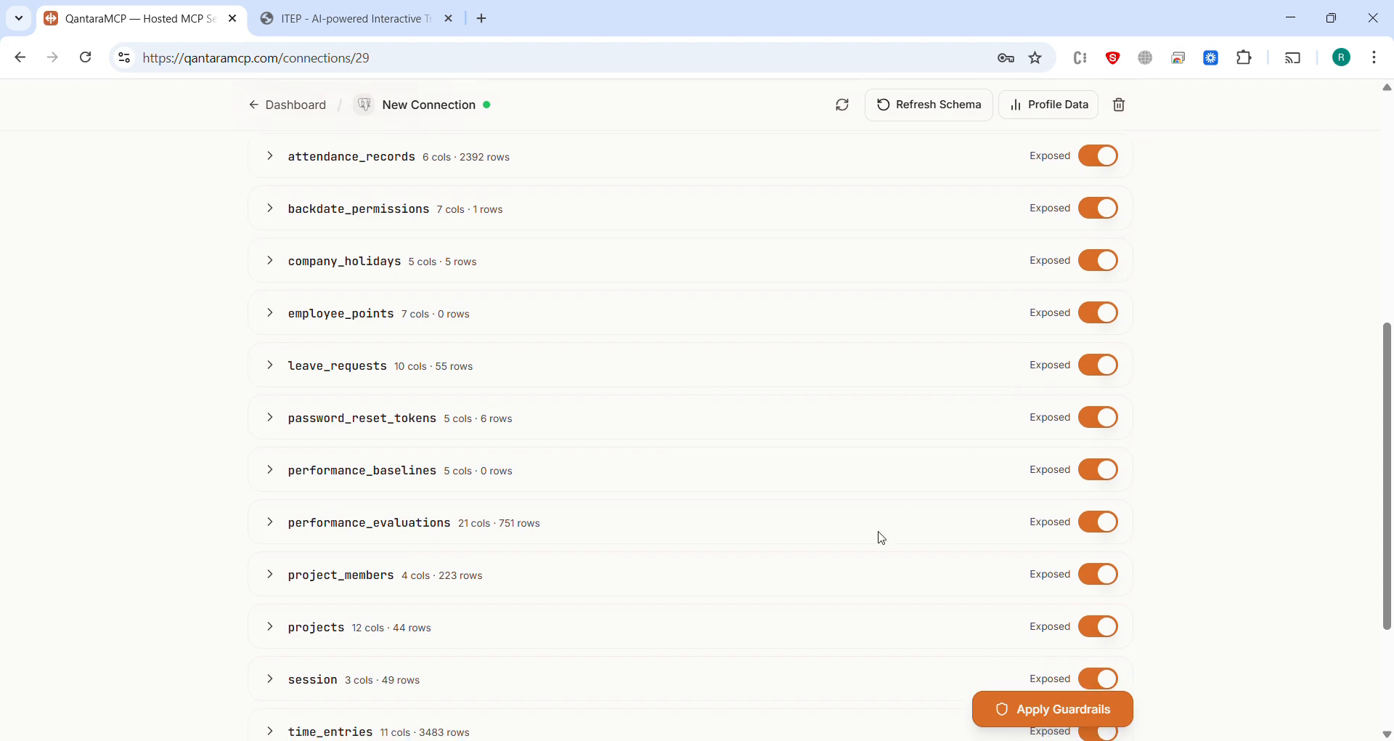
scroll(883, 537, "up", 6)
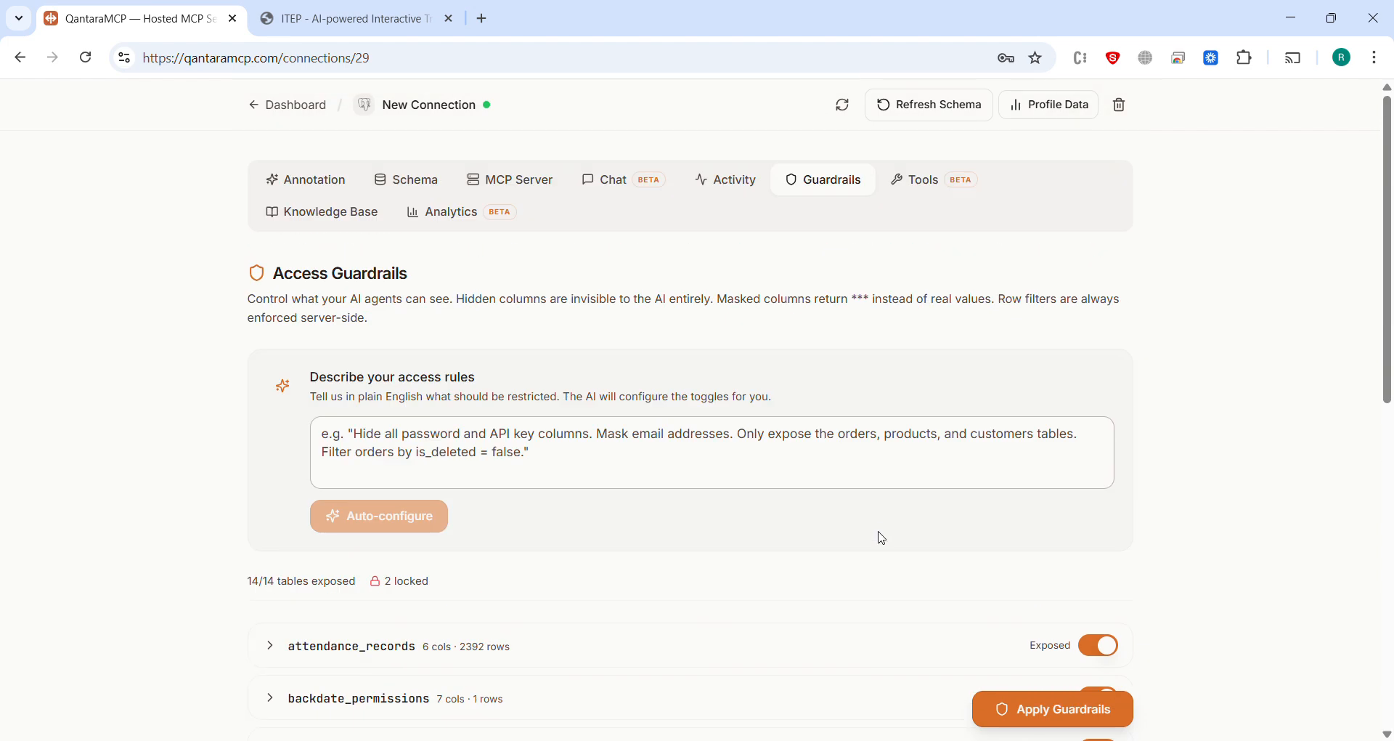
left_click(942, 181)
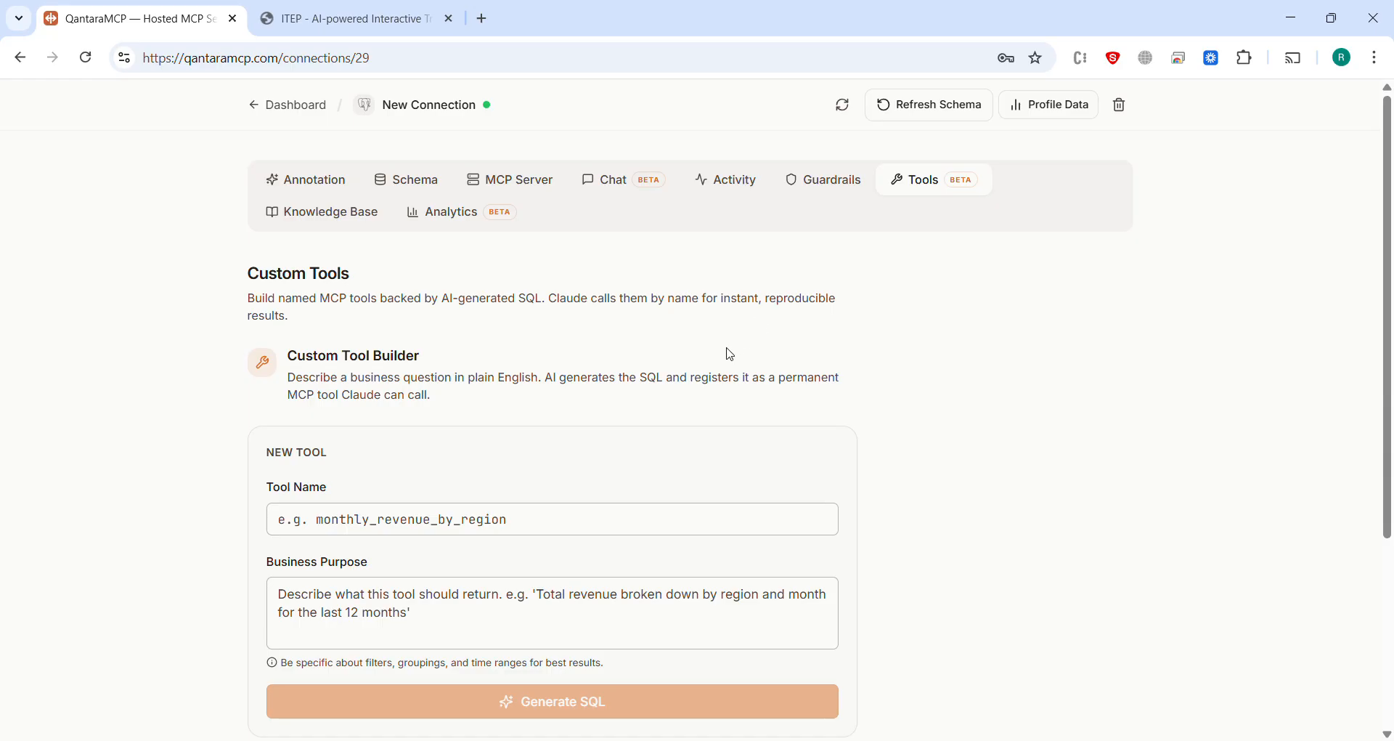
scroll(613, 536, "down", 2)
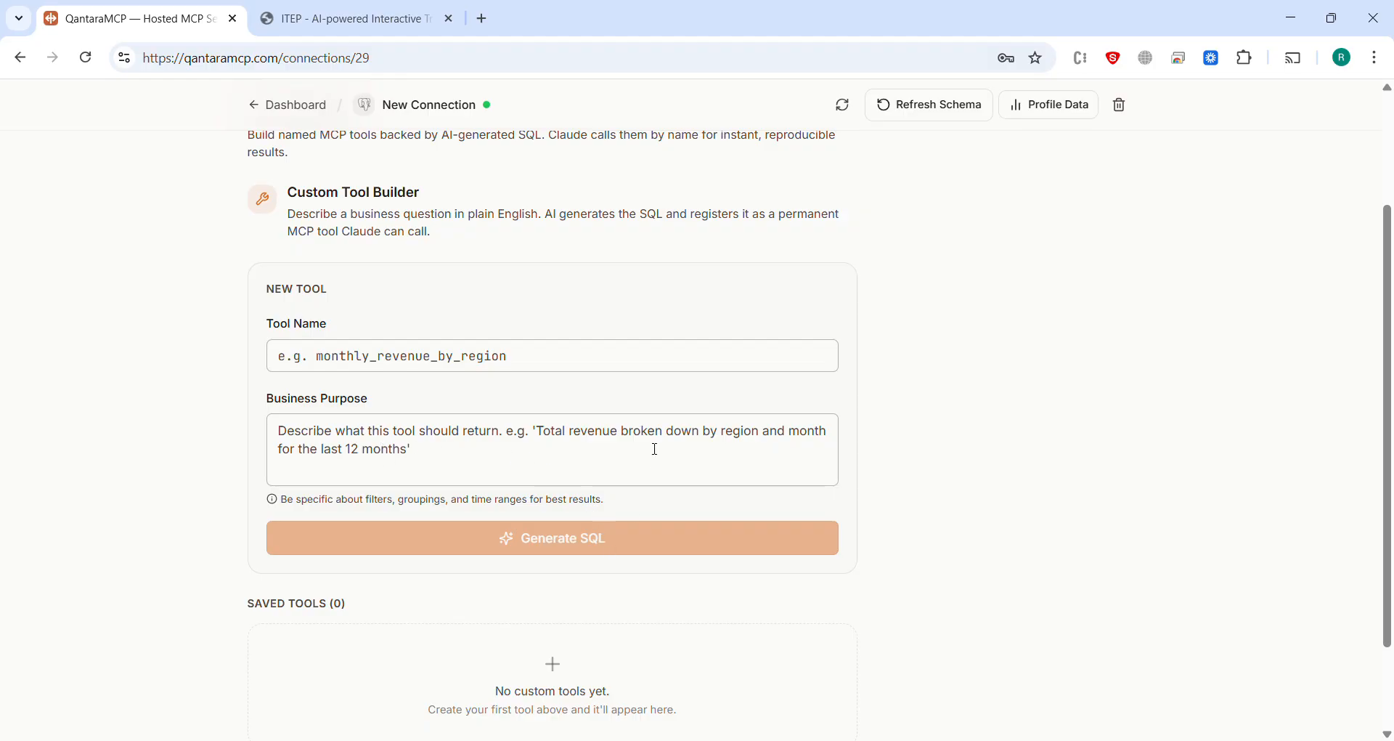
scroll(655, 450, "up", 2)
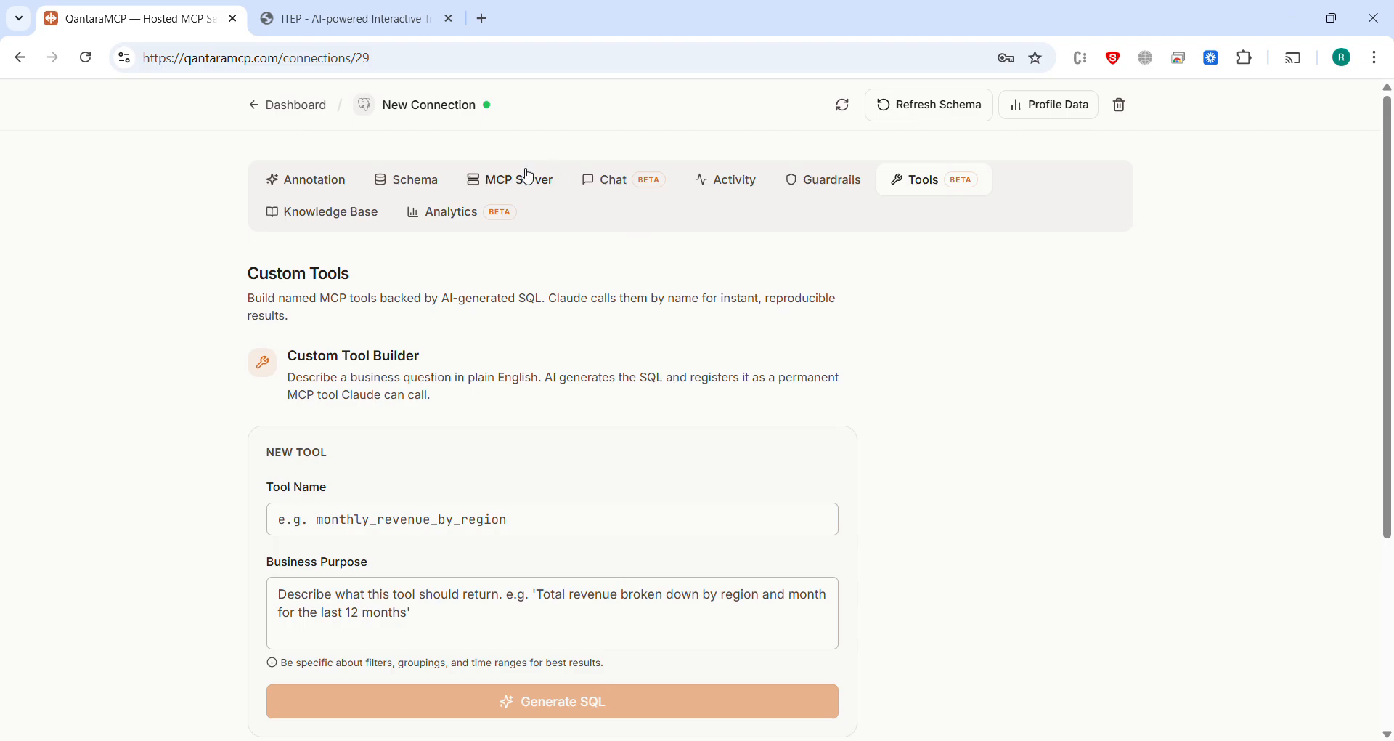
Step: Review the connection's activity log, knowledge base and usage analytics
left_click(737, 186)
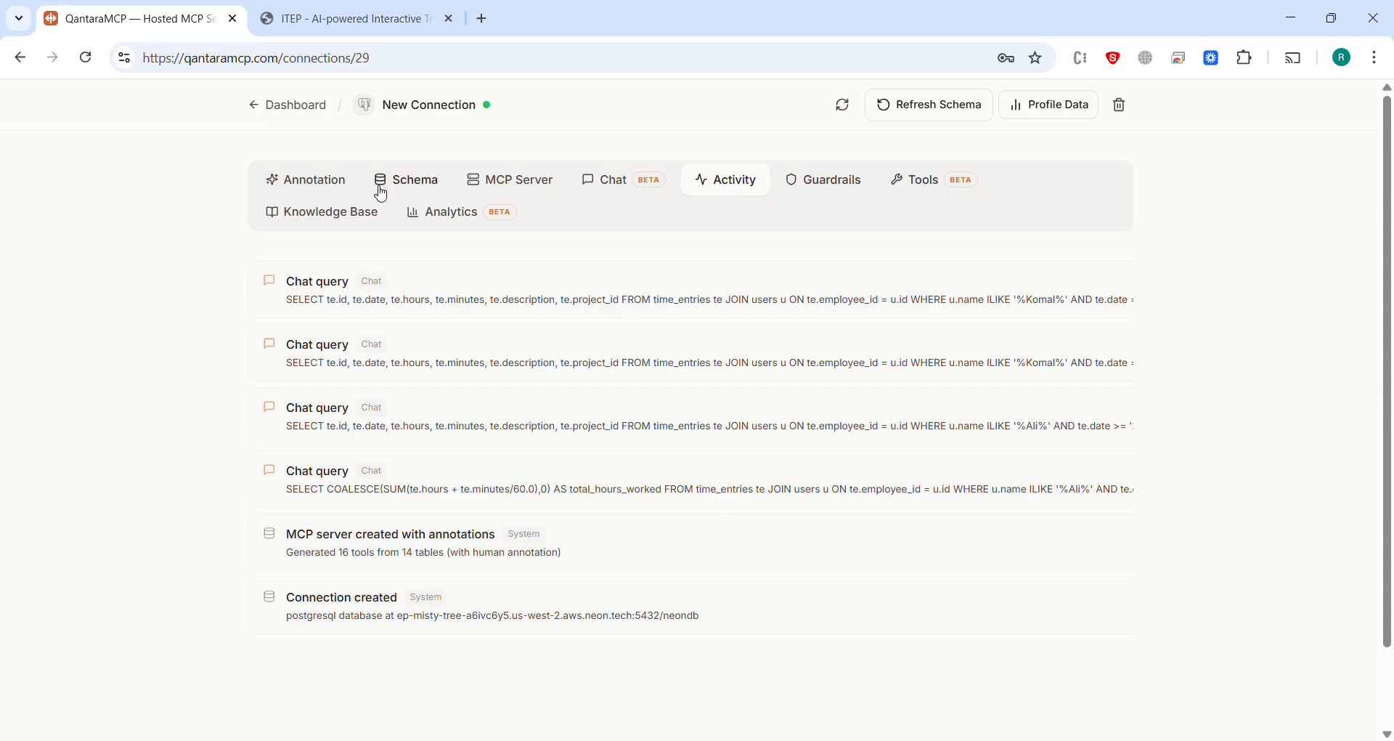
left_click(356, 218)
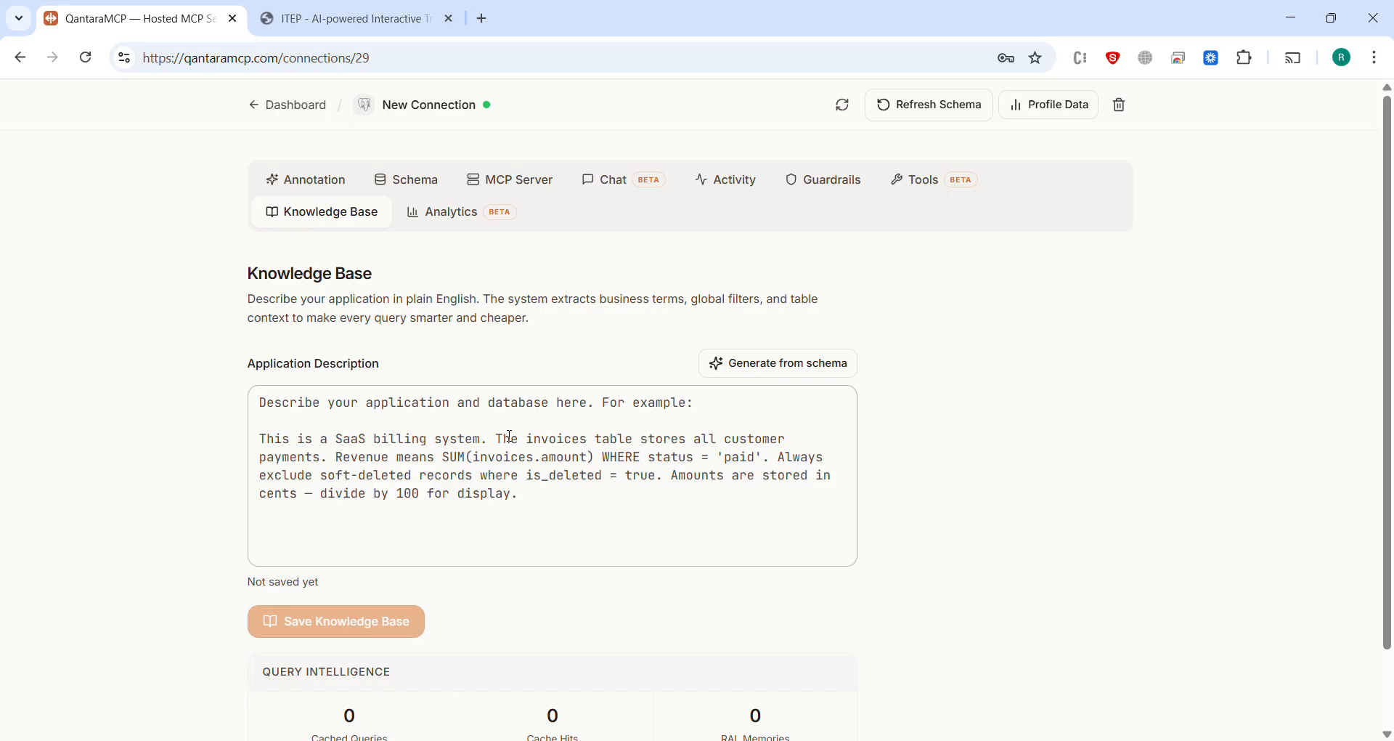
left_click(445, 213)
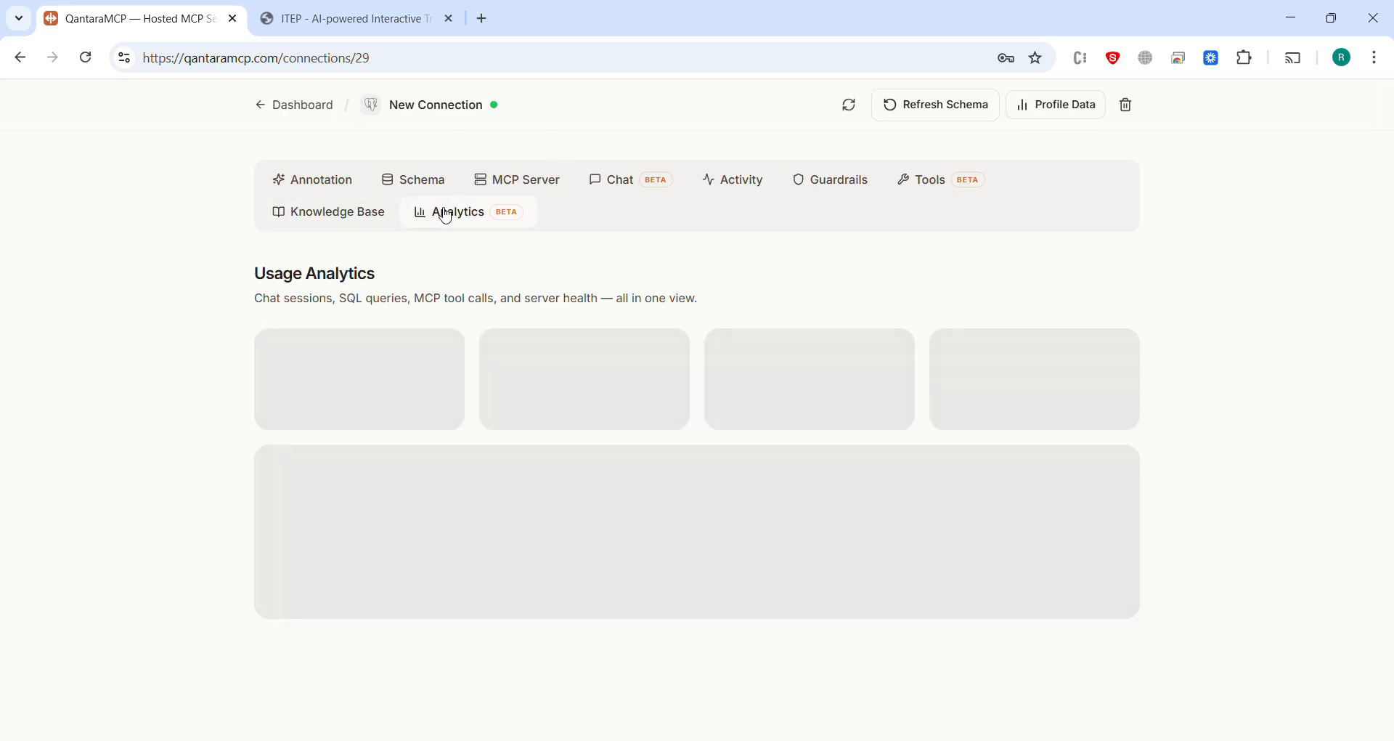
scroll(439, 388, "down", 3)
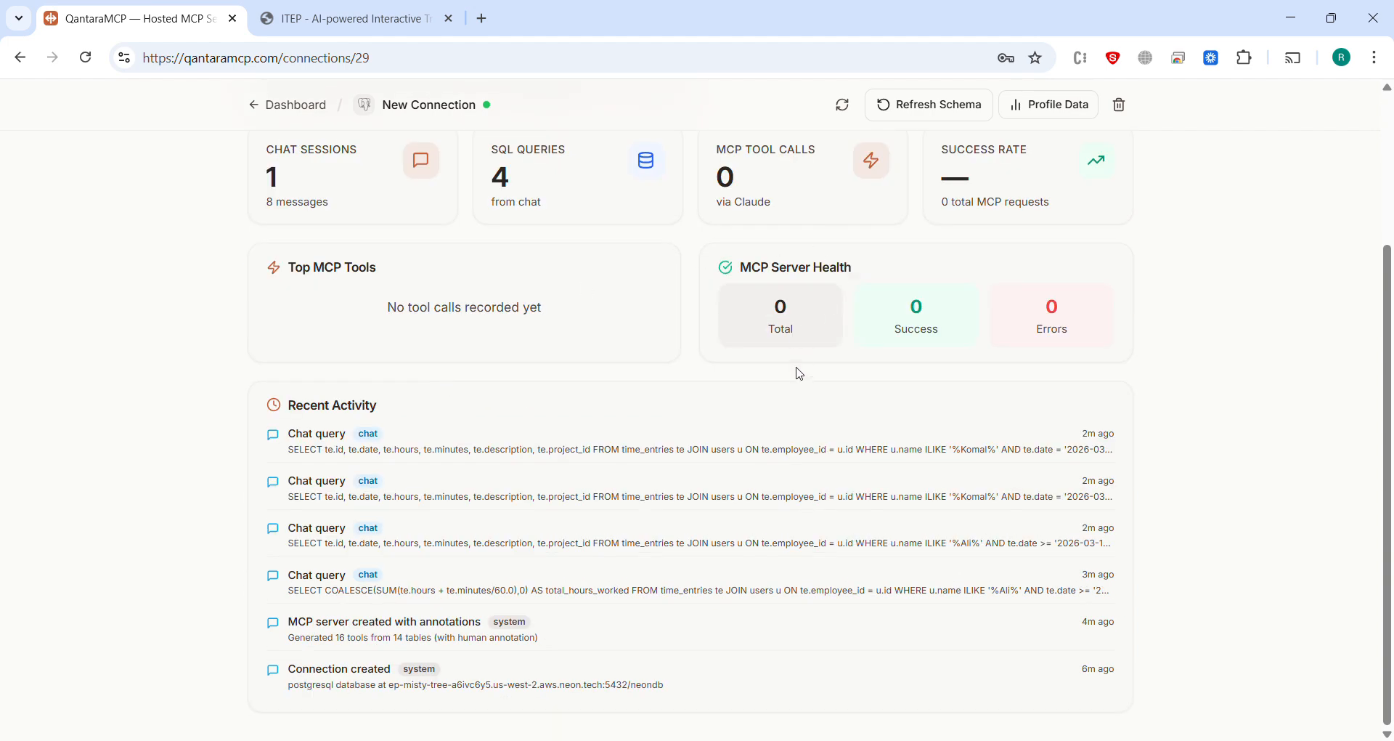
scroll(803, 383, "up", 2)
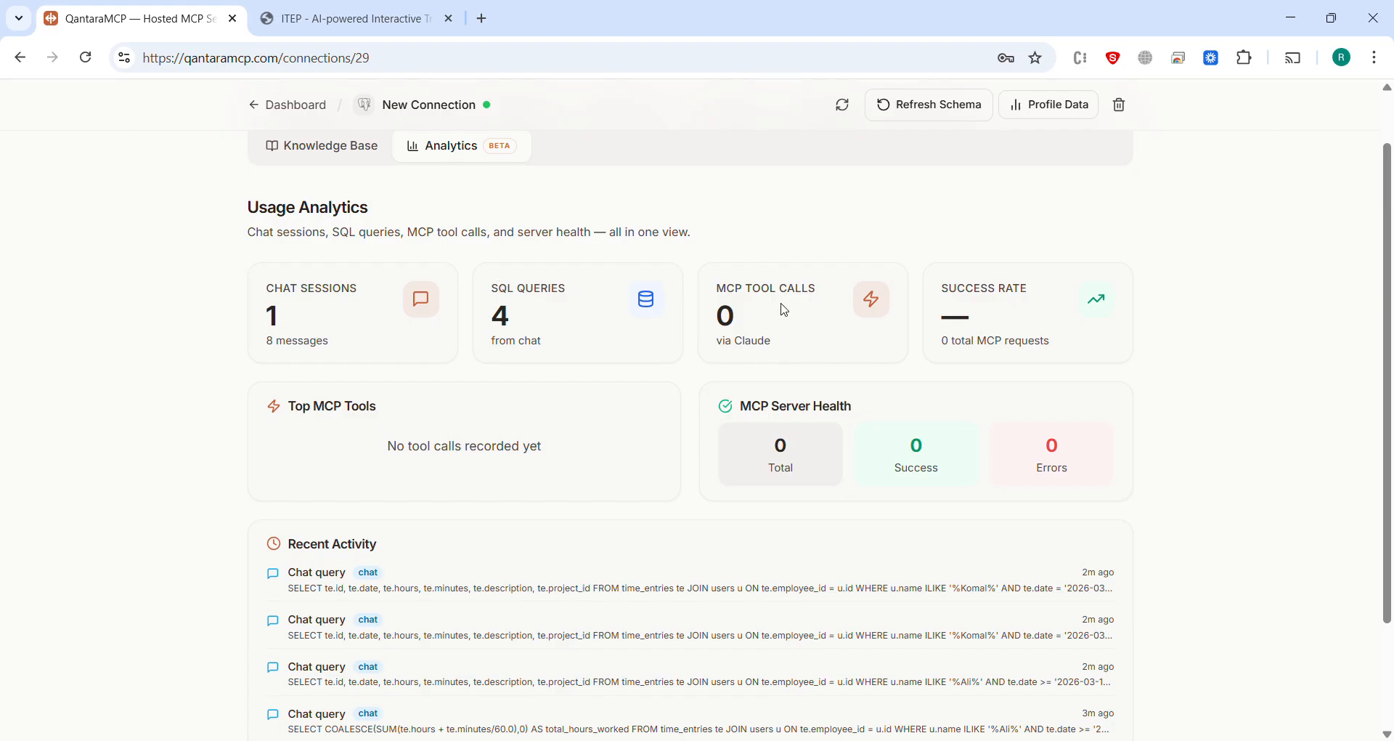
Step: Switch to Claude at claude.ai in a new browser tab and show its connector settings
left_click(483, 19)
type("claude.ai")
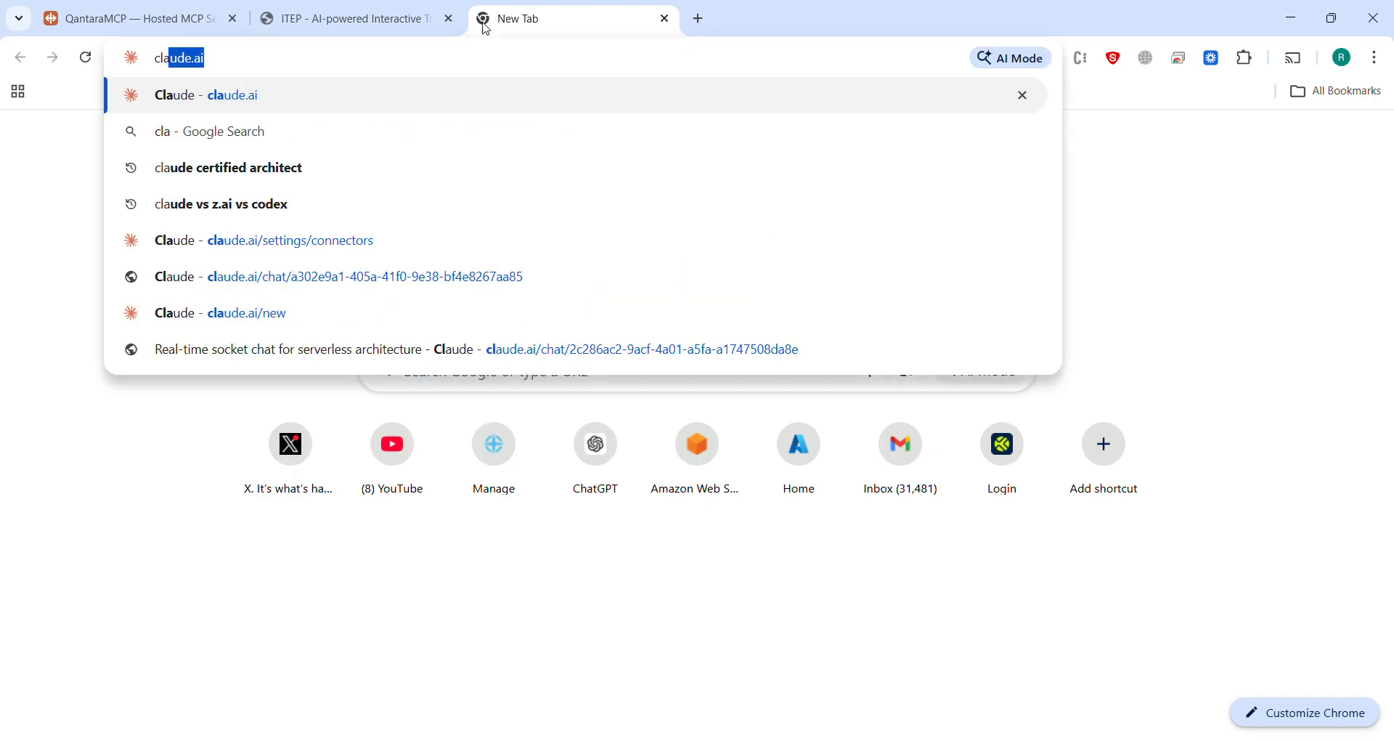
key("Return")
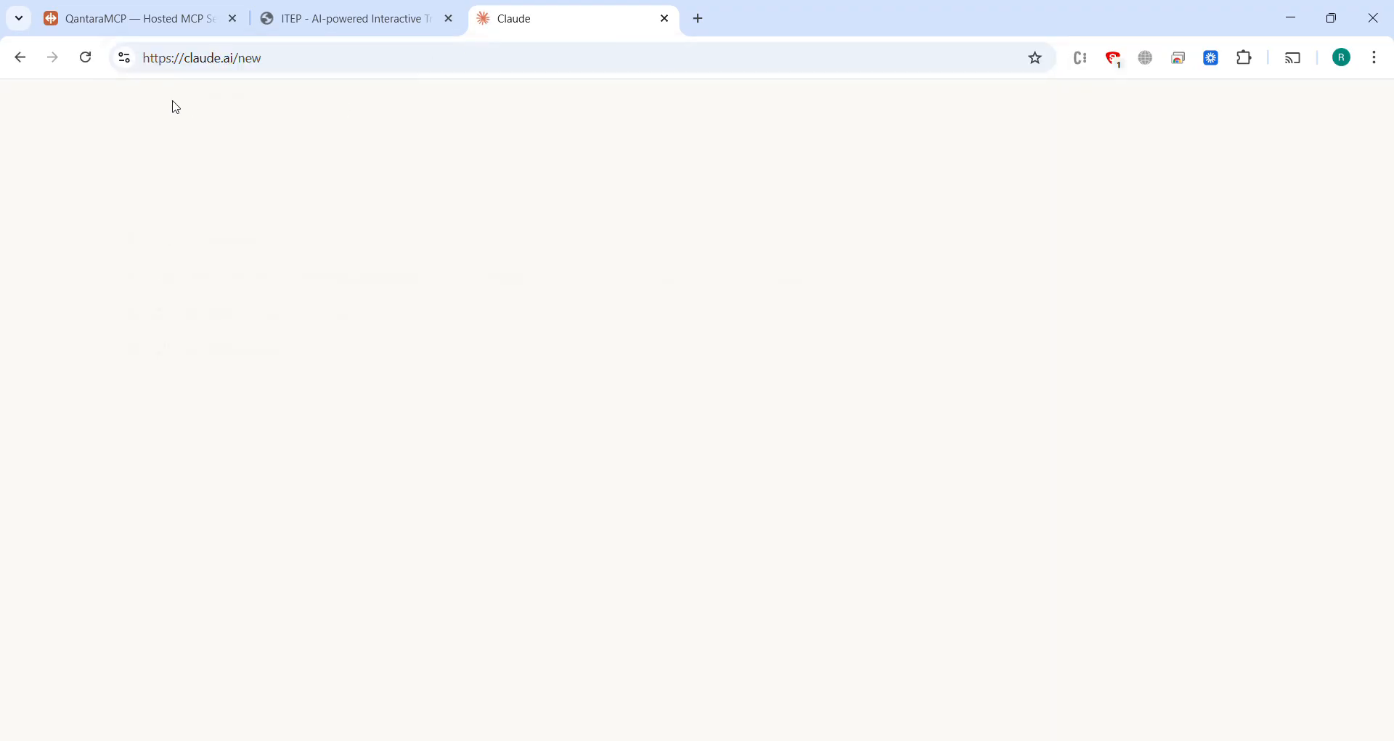
left_click(130, 708)
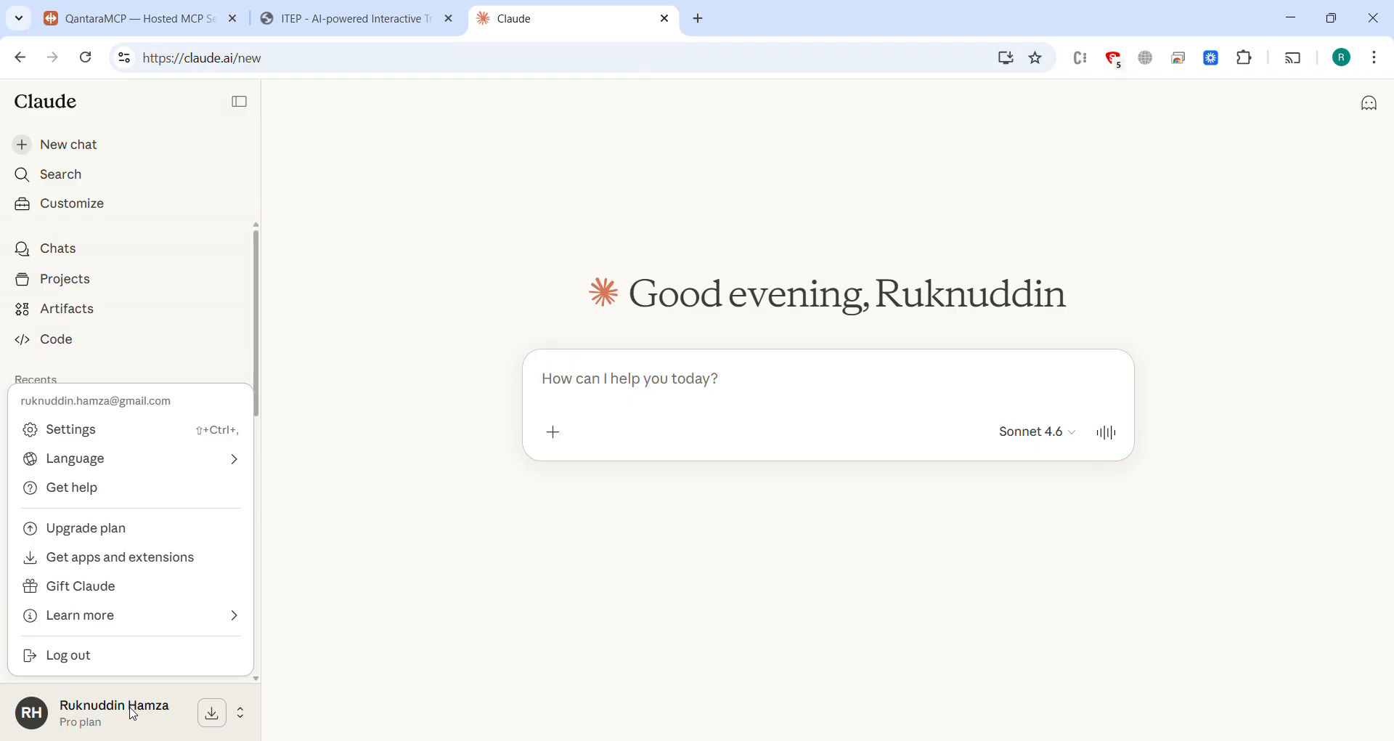
left_click(129, 427)
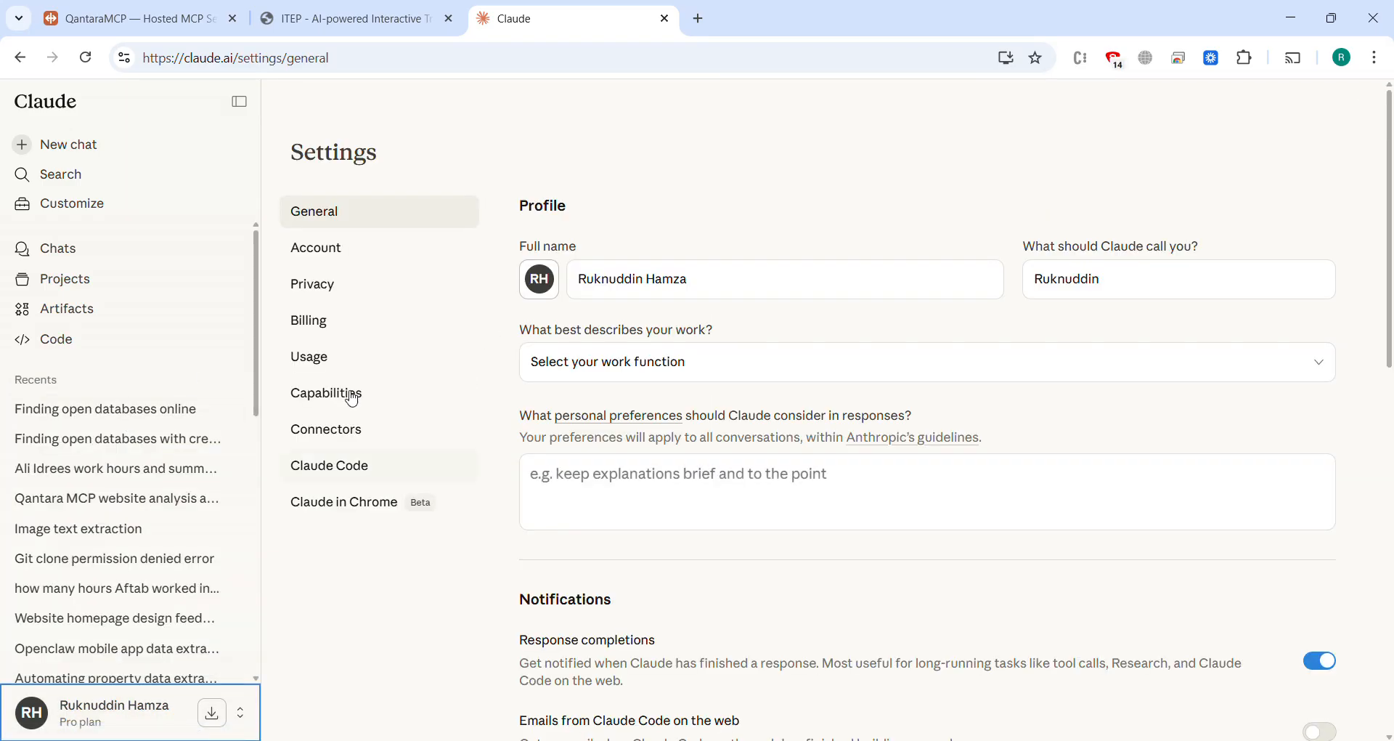
left_click(339, 435)
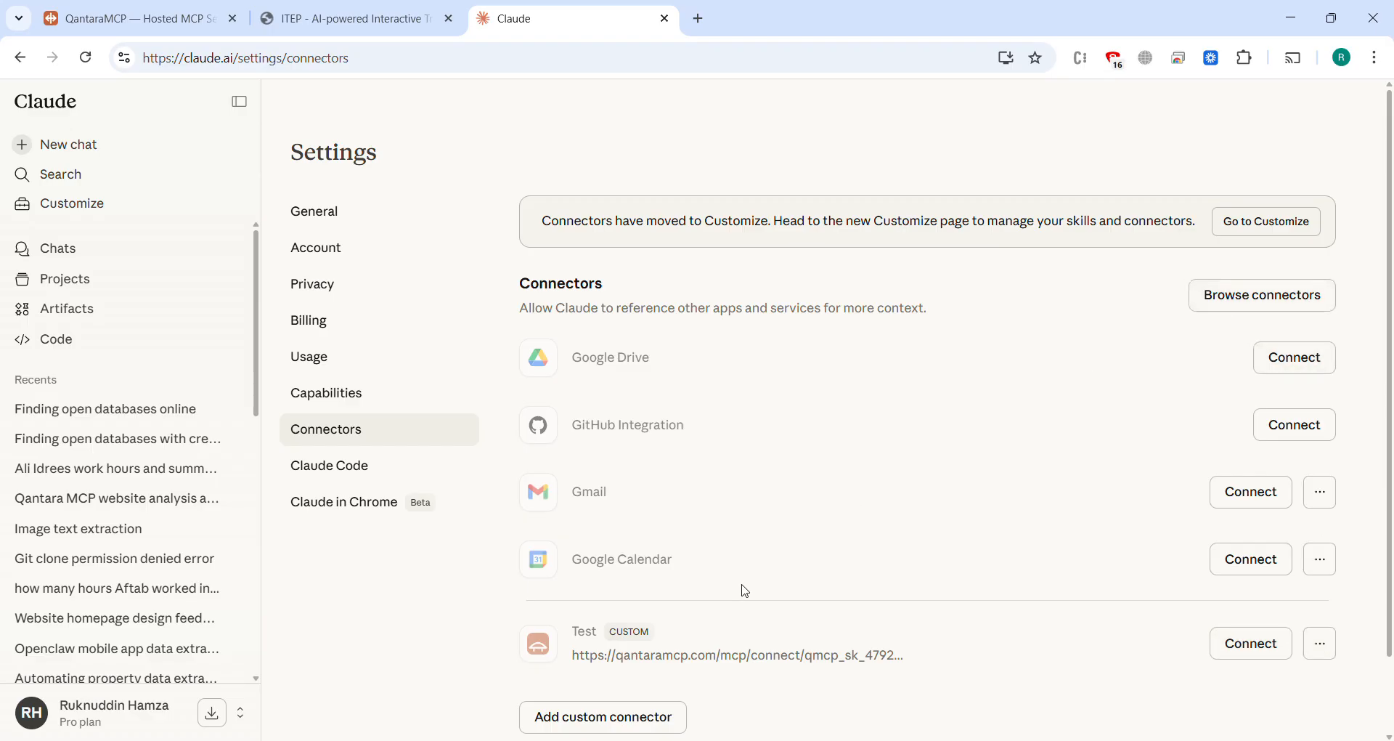
Step: Remove the existing custom connector Test from Claude's connectors
left_click(1323, 646)
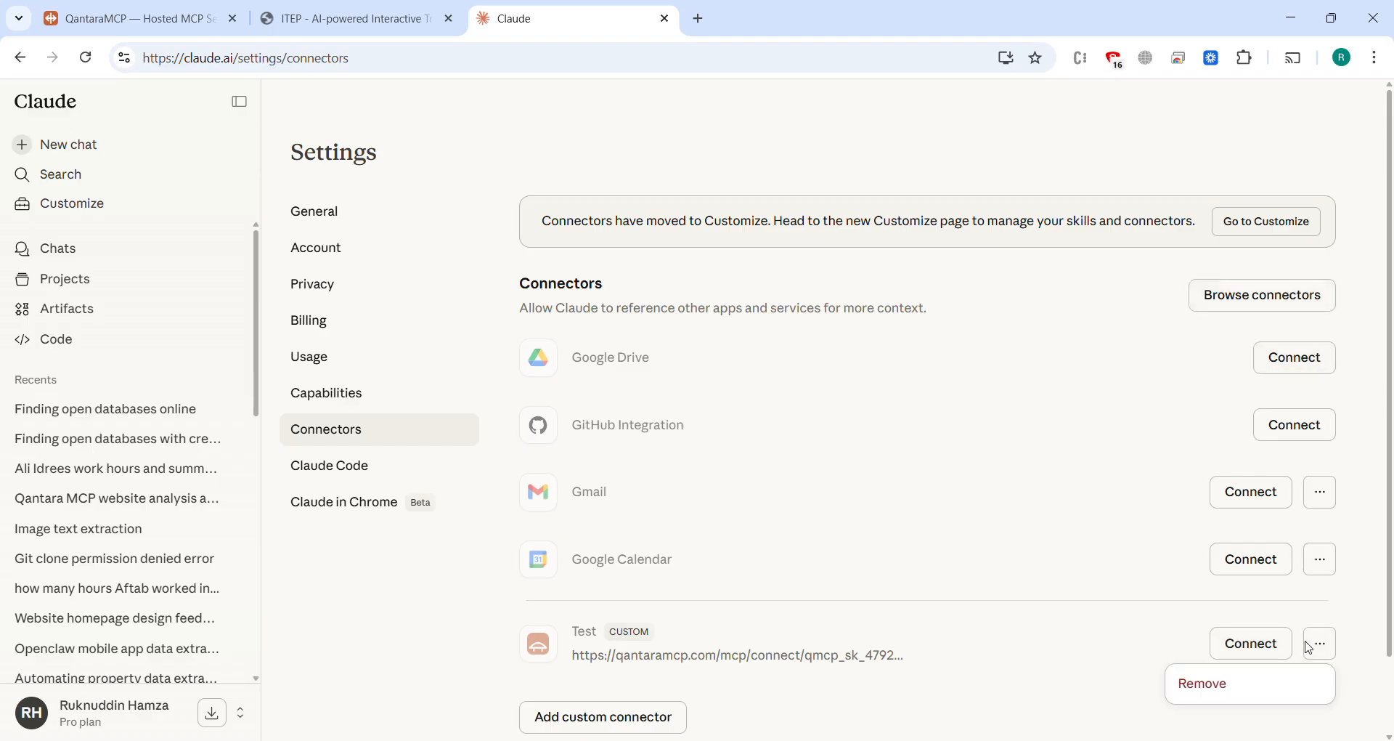
left_click(1214, 693)
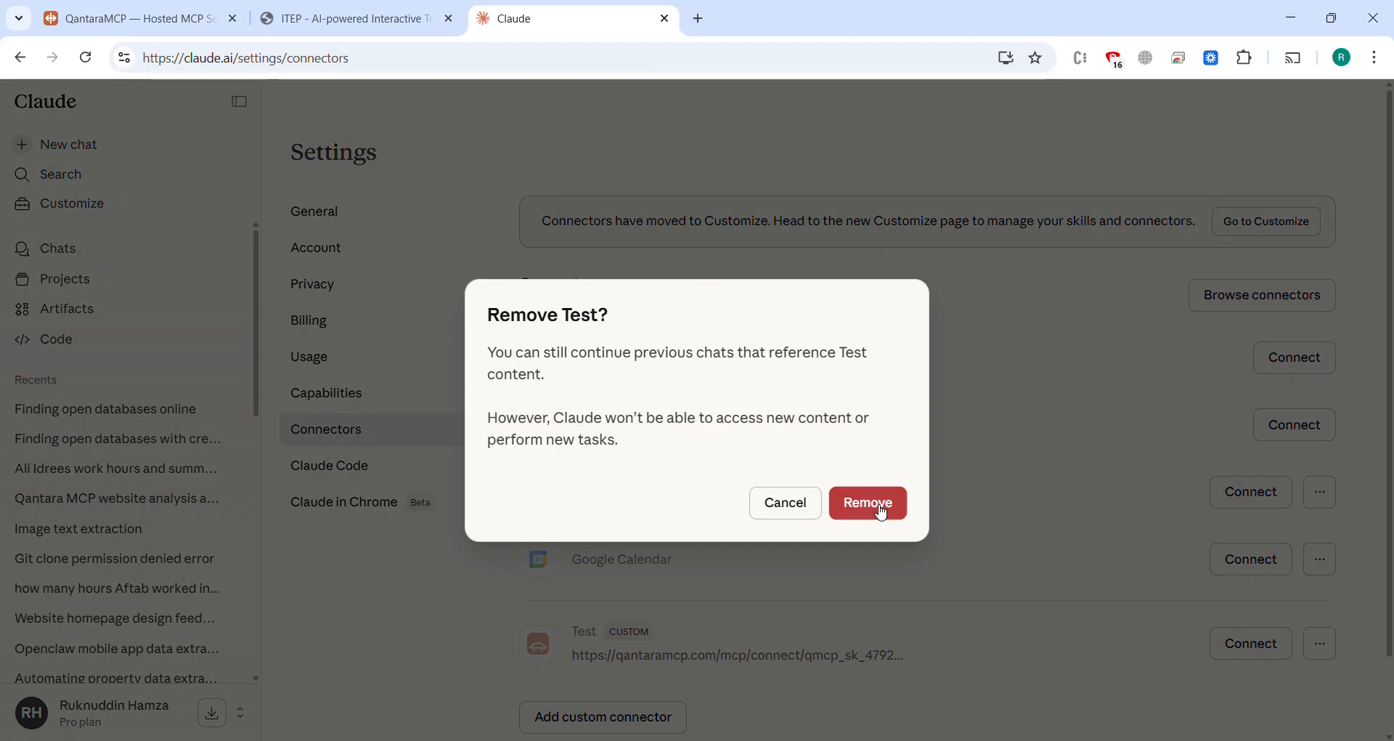
left_click(883, 510)
Step: Start adding a custom connector in Claude and name it Test1
left_click(666, 639)
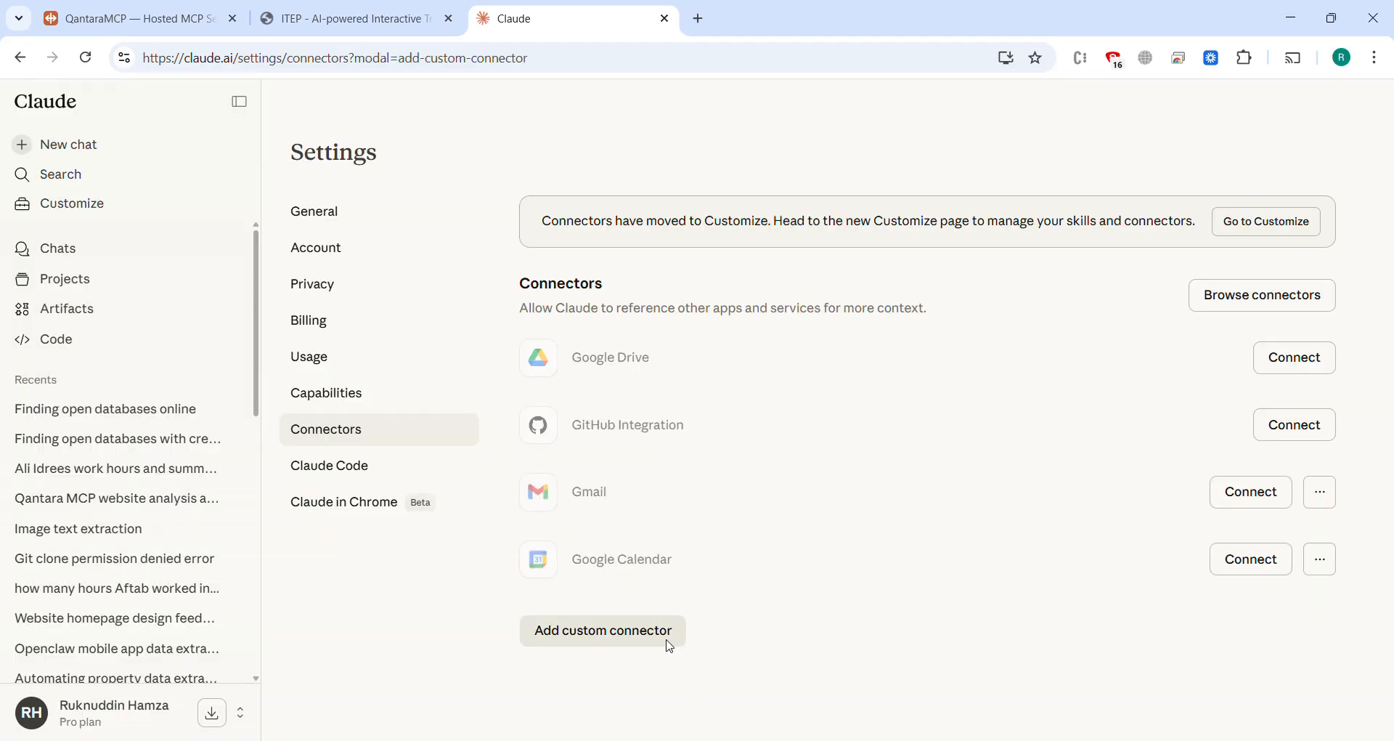
type("Test")
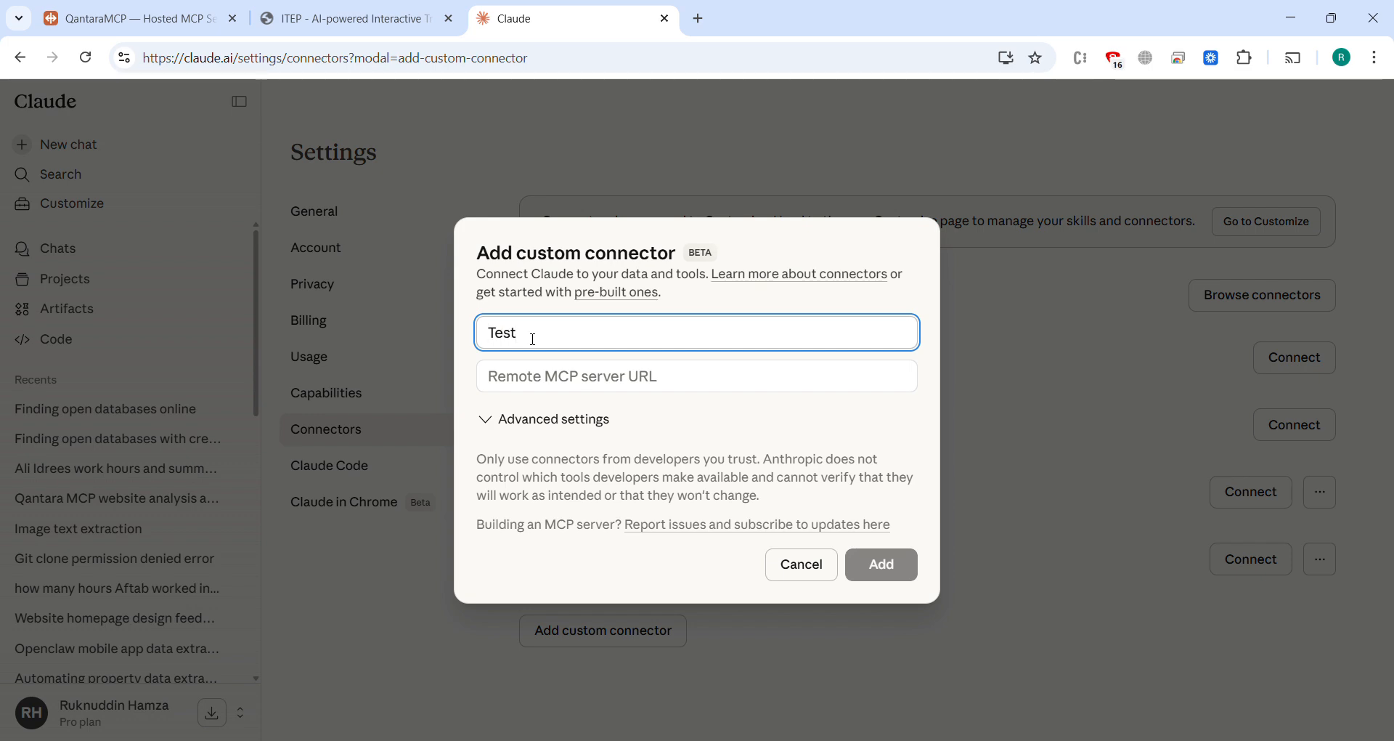
type("1")
key("Tab")
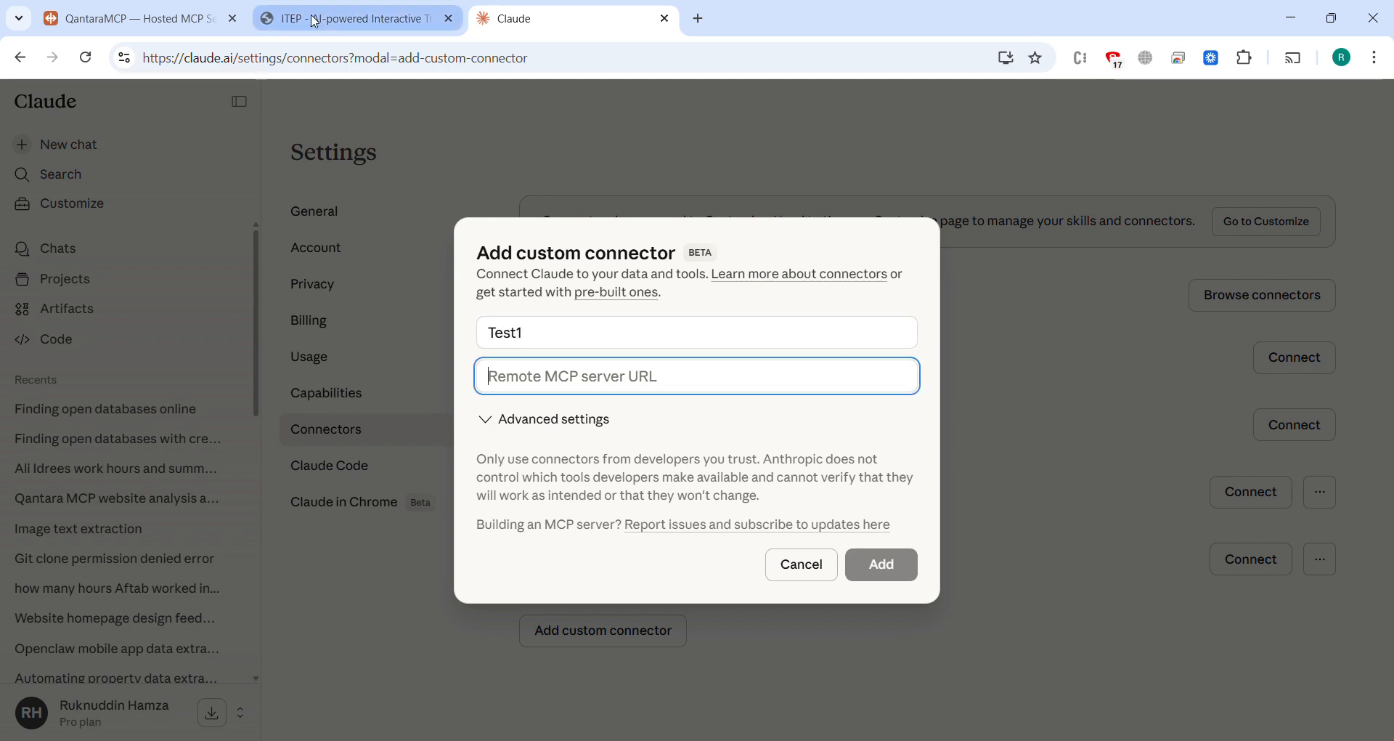
Step: Copy the Claude.ai connect URL with its embedded API key from QantaraMCP's MCP server details and add it as Test1's remote server URL in Claude
left_click(145, 18)
scroll(462, 386, "up", 1)
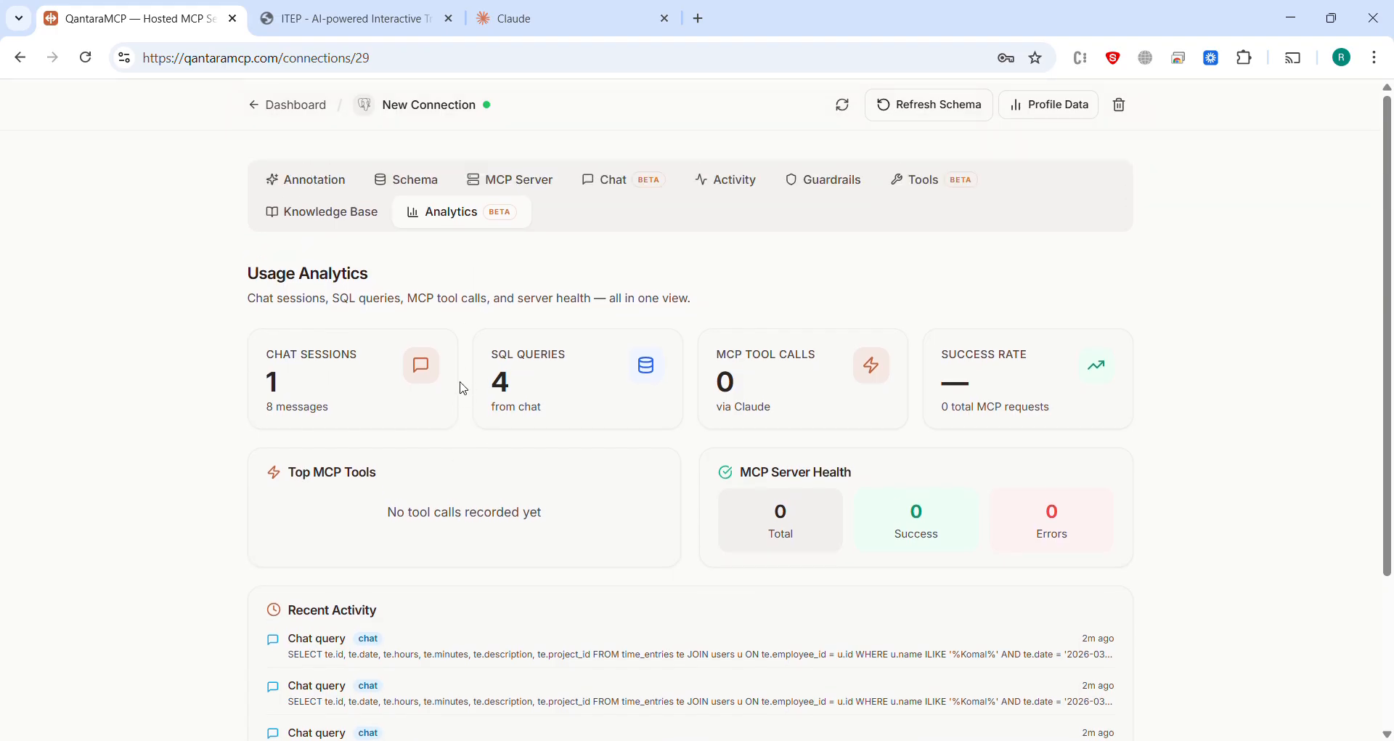
left_click(473, 179)
scroll(432, 484, "down", 10)
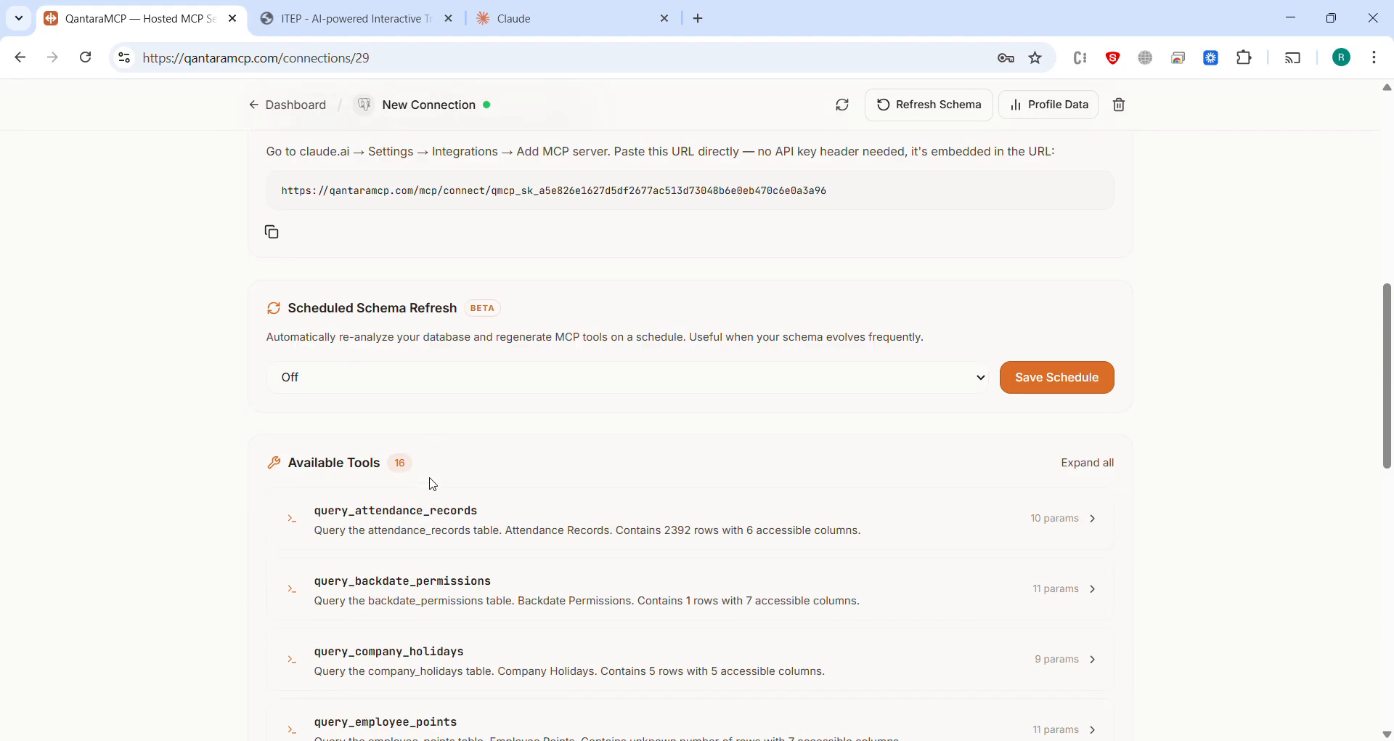
scroll(432, 484, "up", 4)
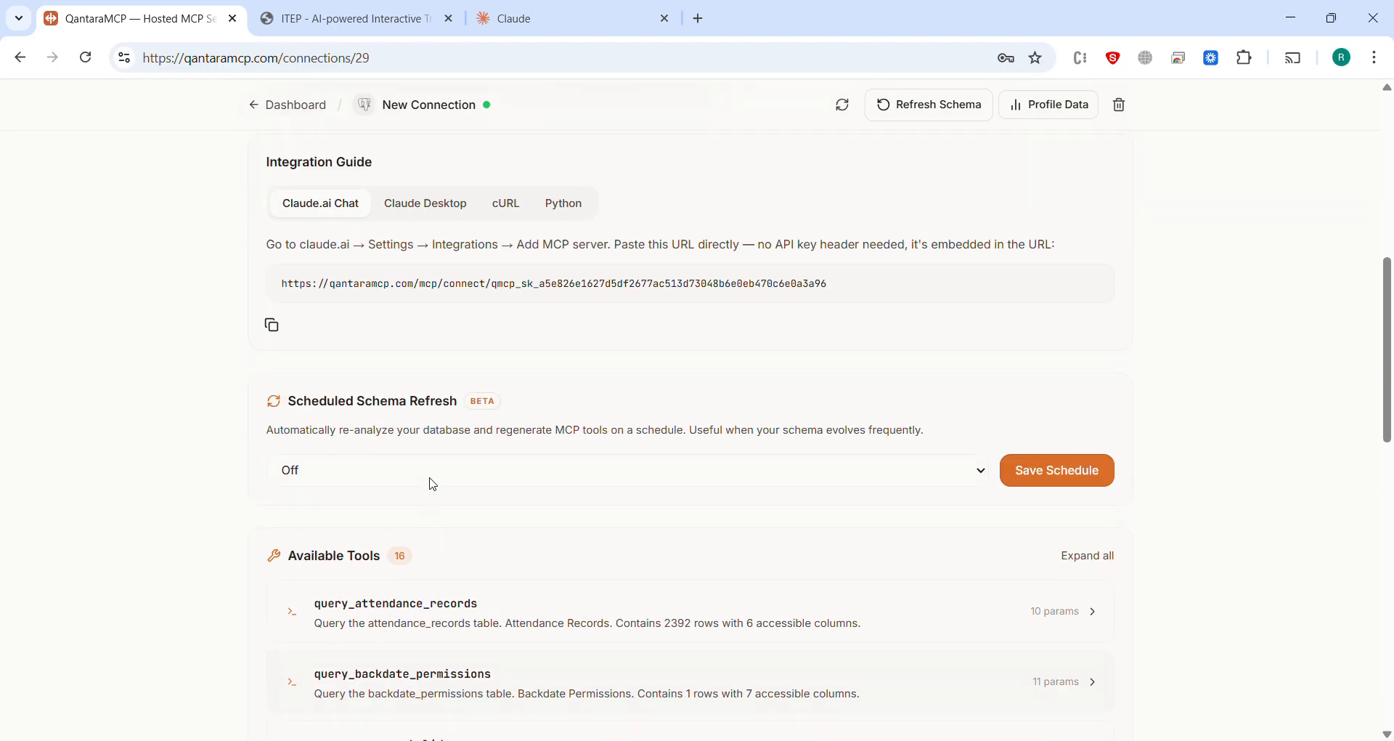
triple_click(455, 398)
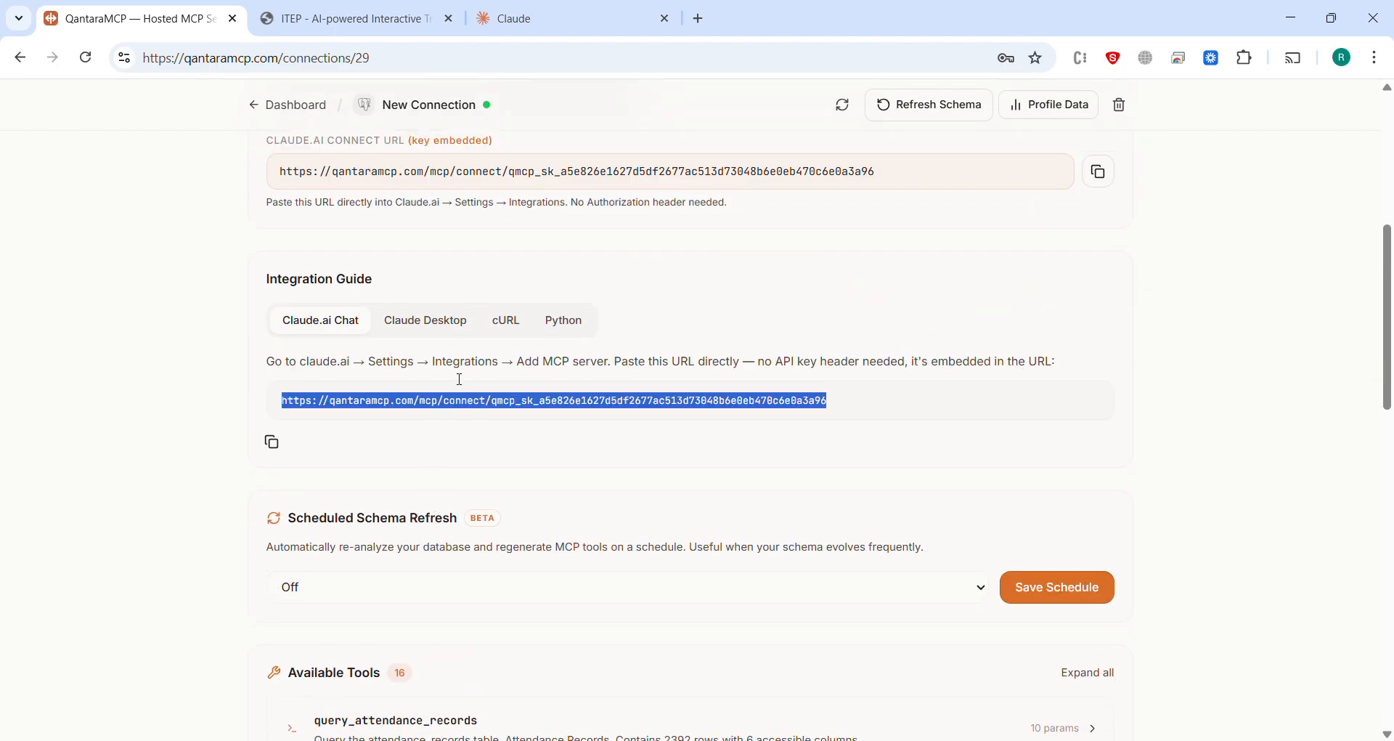
key("ctrl+c")
left_click(552, 18)
key("ctrl+v")
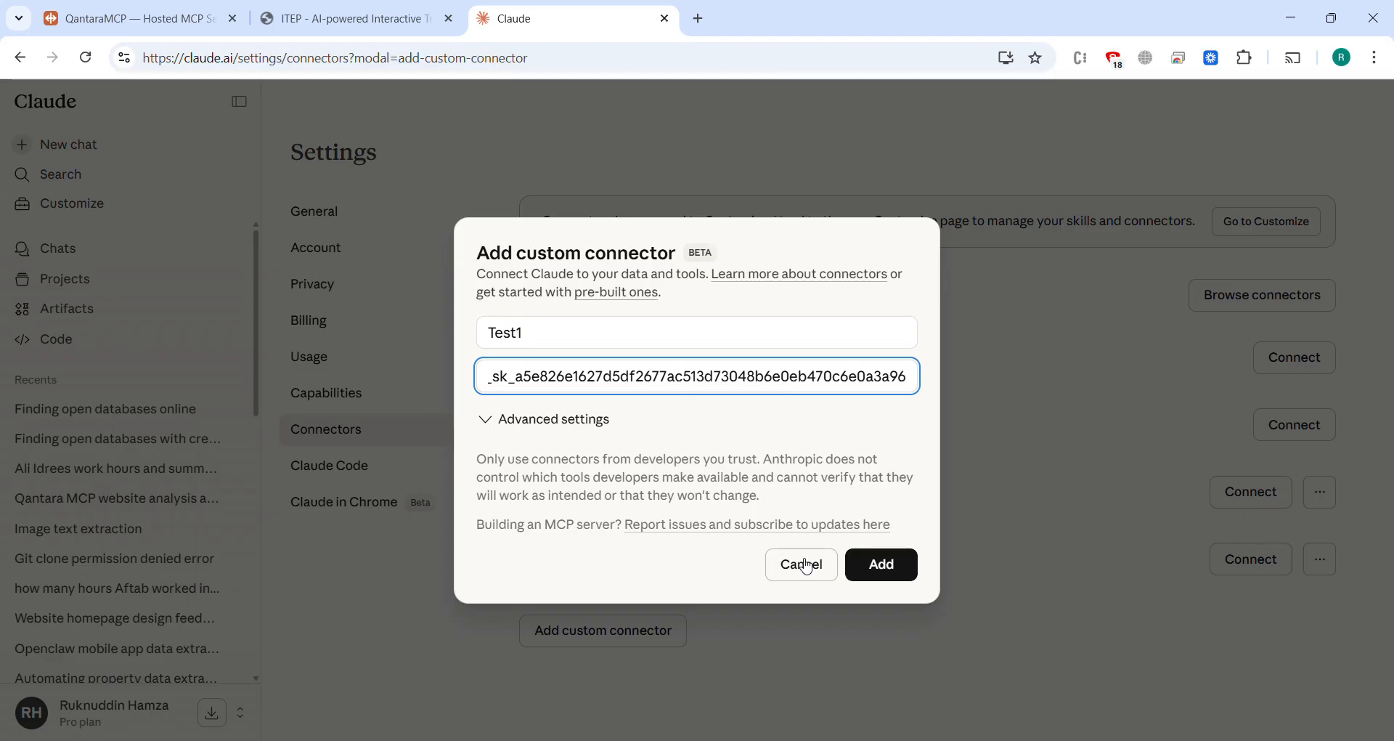
left_click(870, 571)
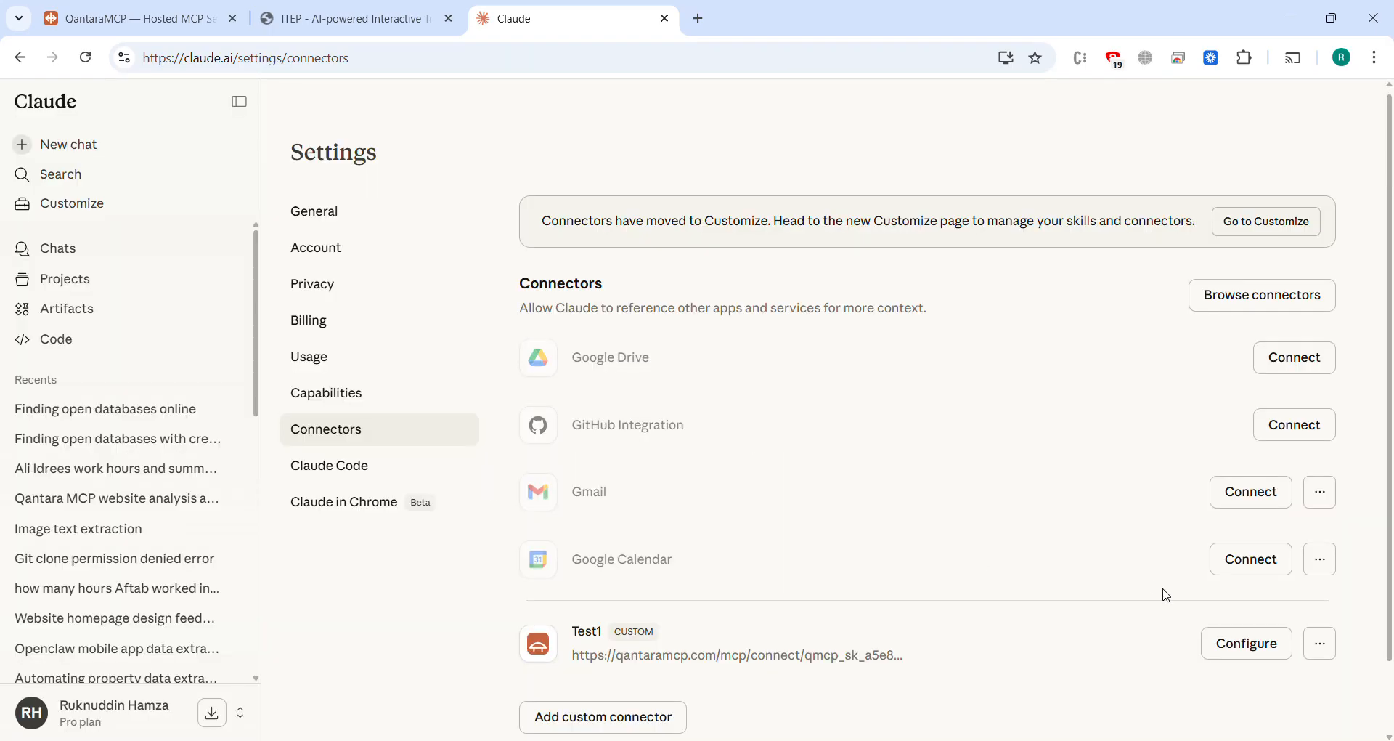
Step: Configure the Test1 connector so all its tools are set to Always allow, and review the tool list
scroll(1166, 592, "down", 2)
left_click(1333, 562)
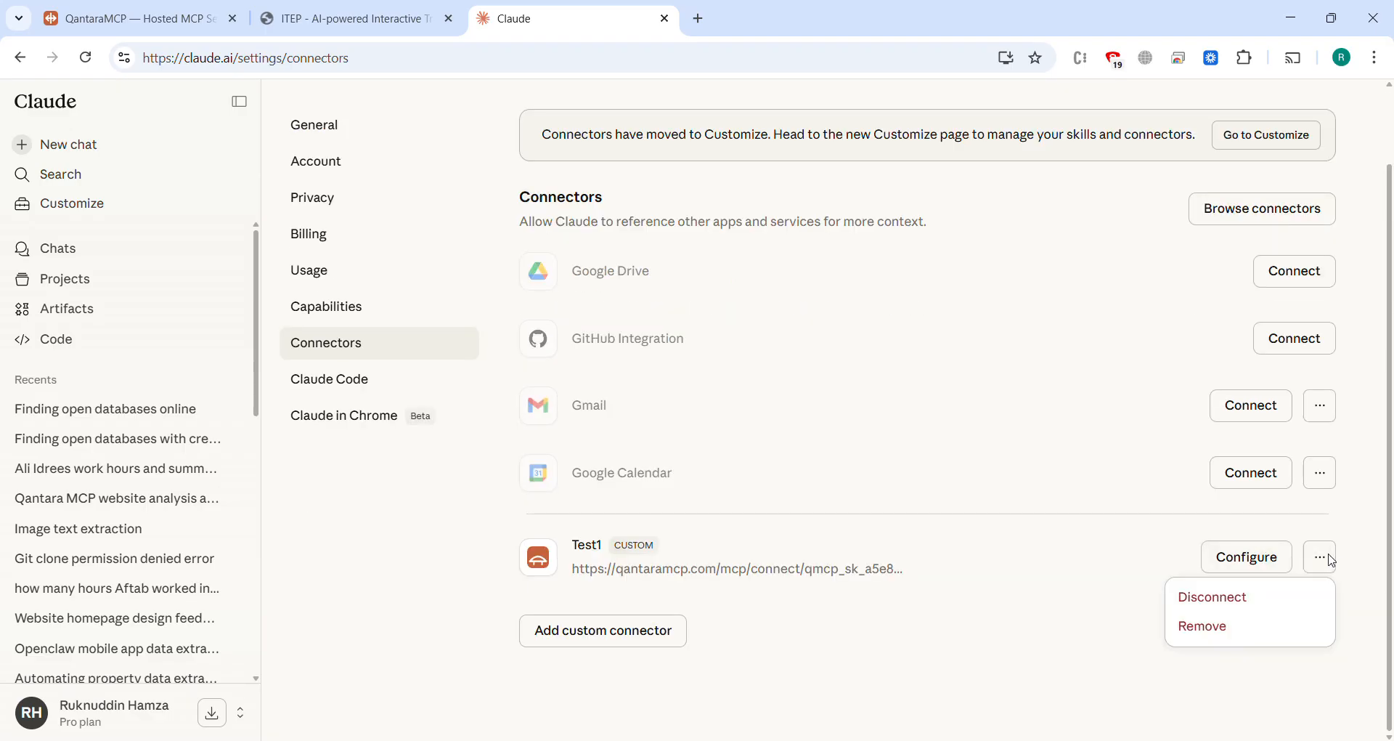
left_click(1245, 558)
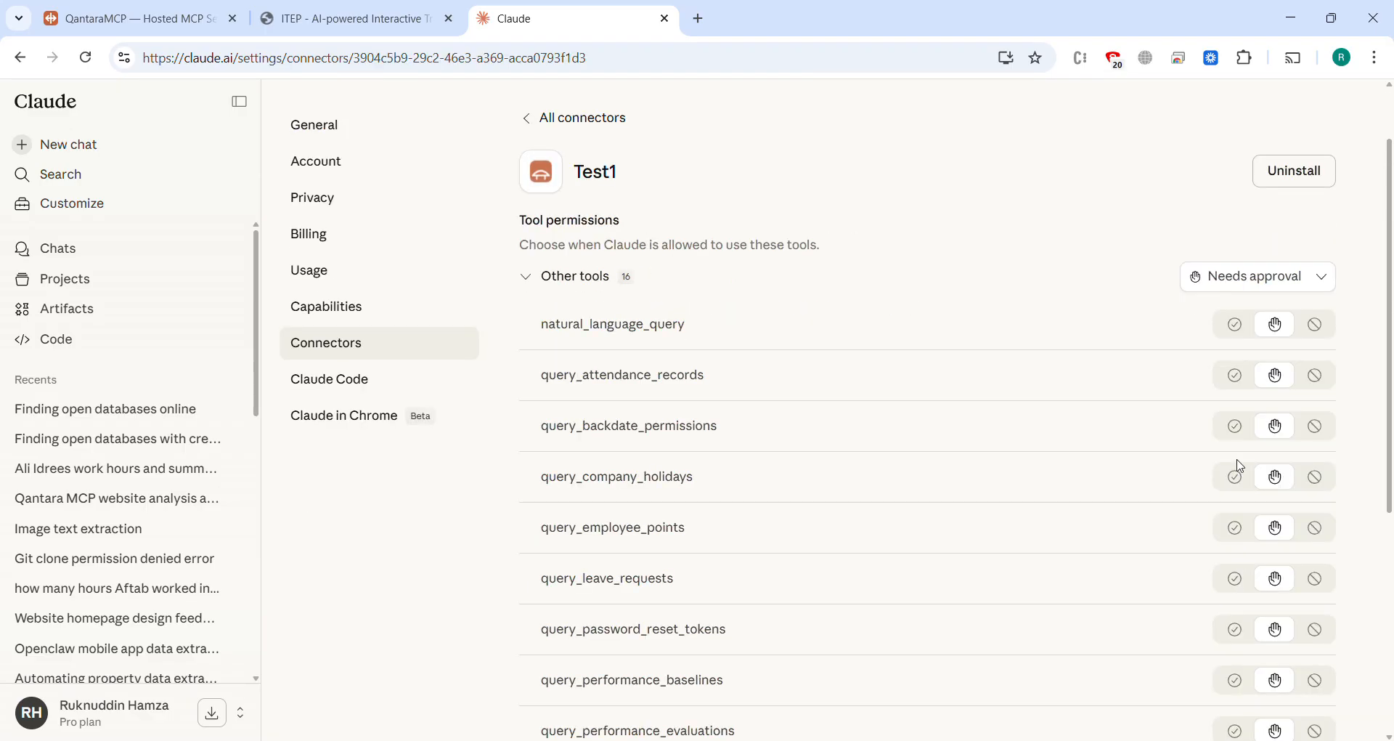
left_click(1290, 282)
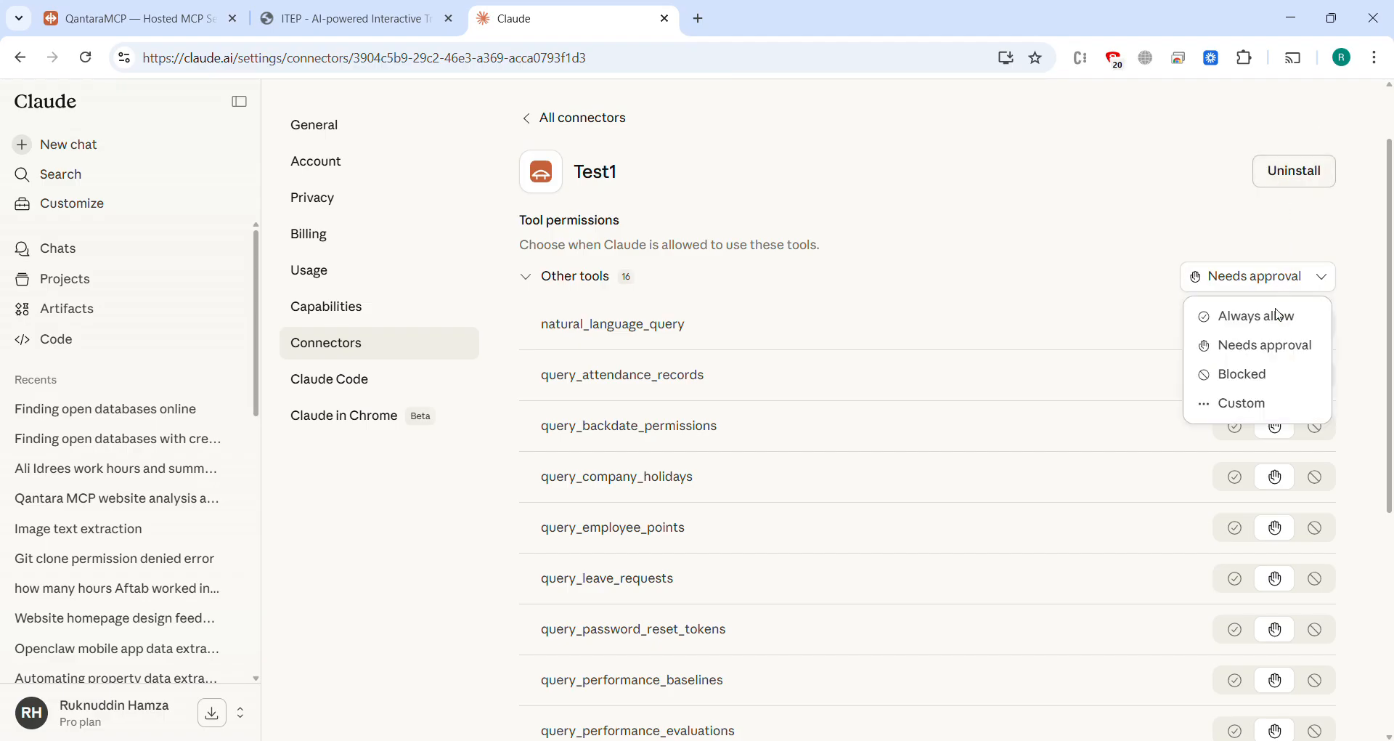
left_click(1275, 336)
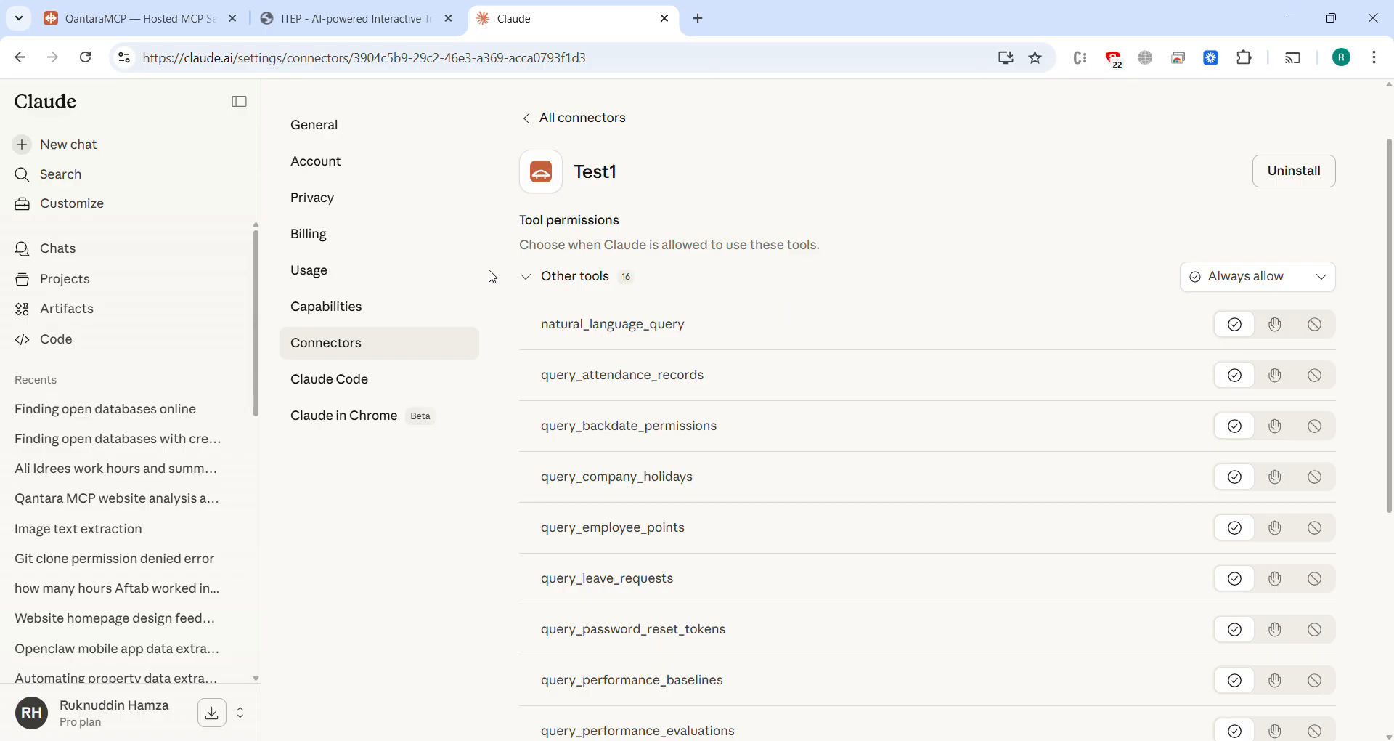
scroll(491, 275, "down", 5)
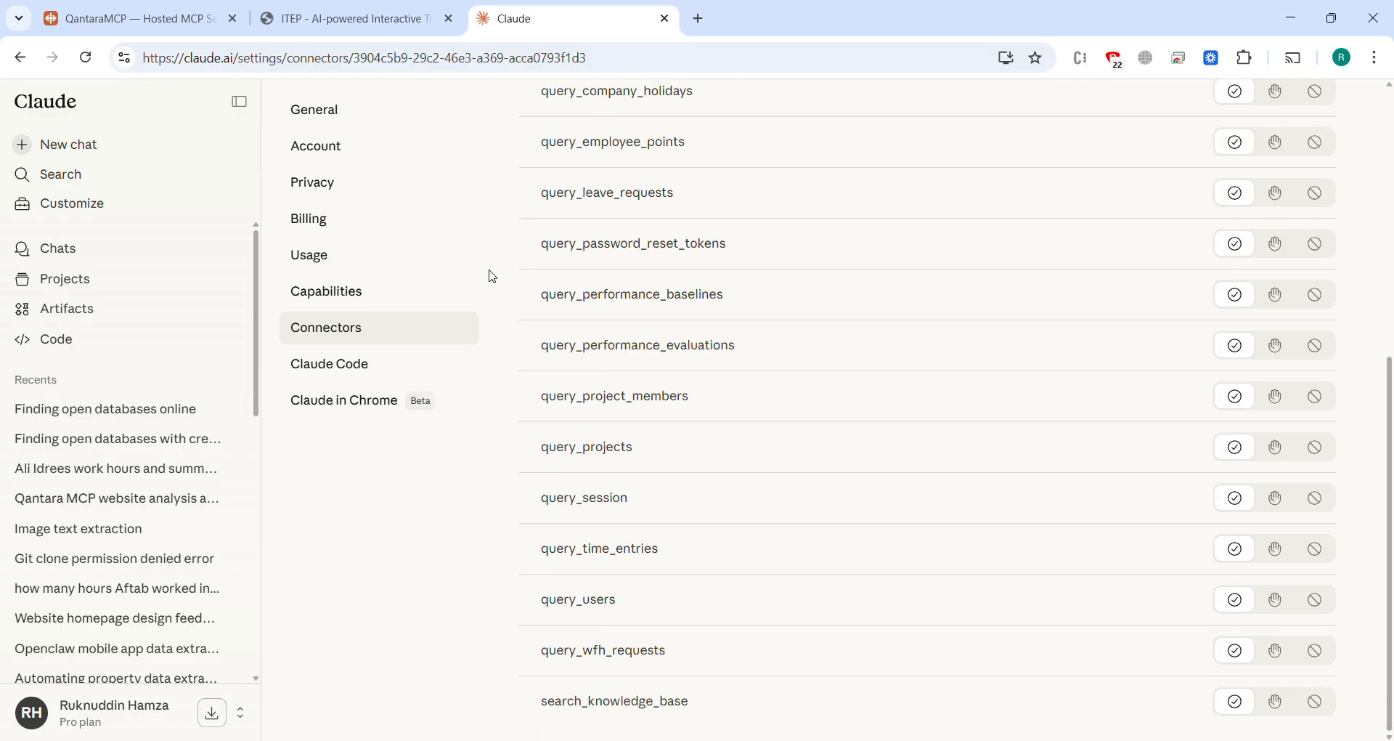
scroll(493, 277, "up", 7)
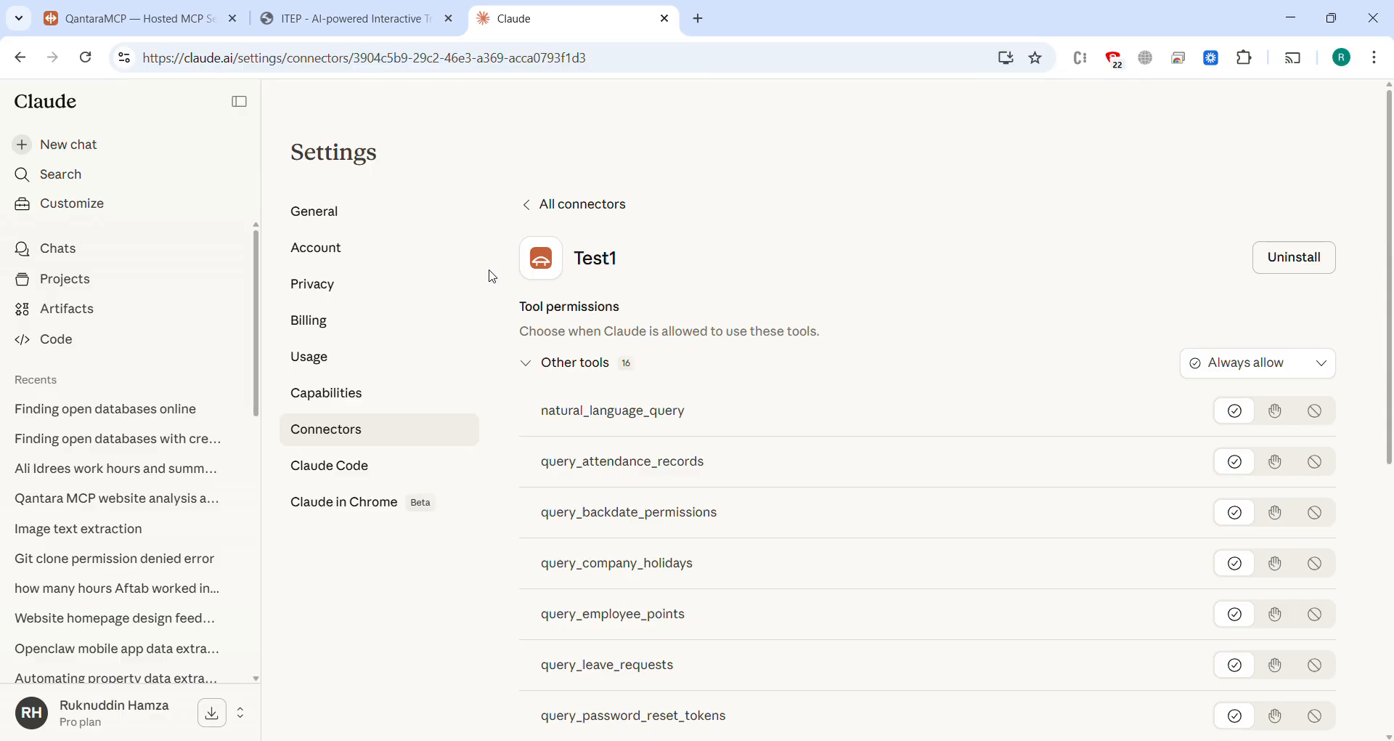
Step: Start a new Claude chat and copy into it the QantaraMCP chat question about the second employee's work on 25th march 2026
left_click(85, 155)
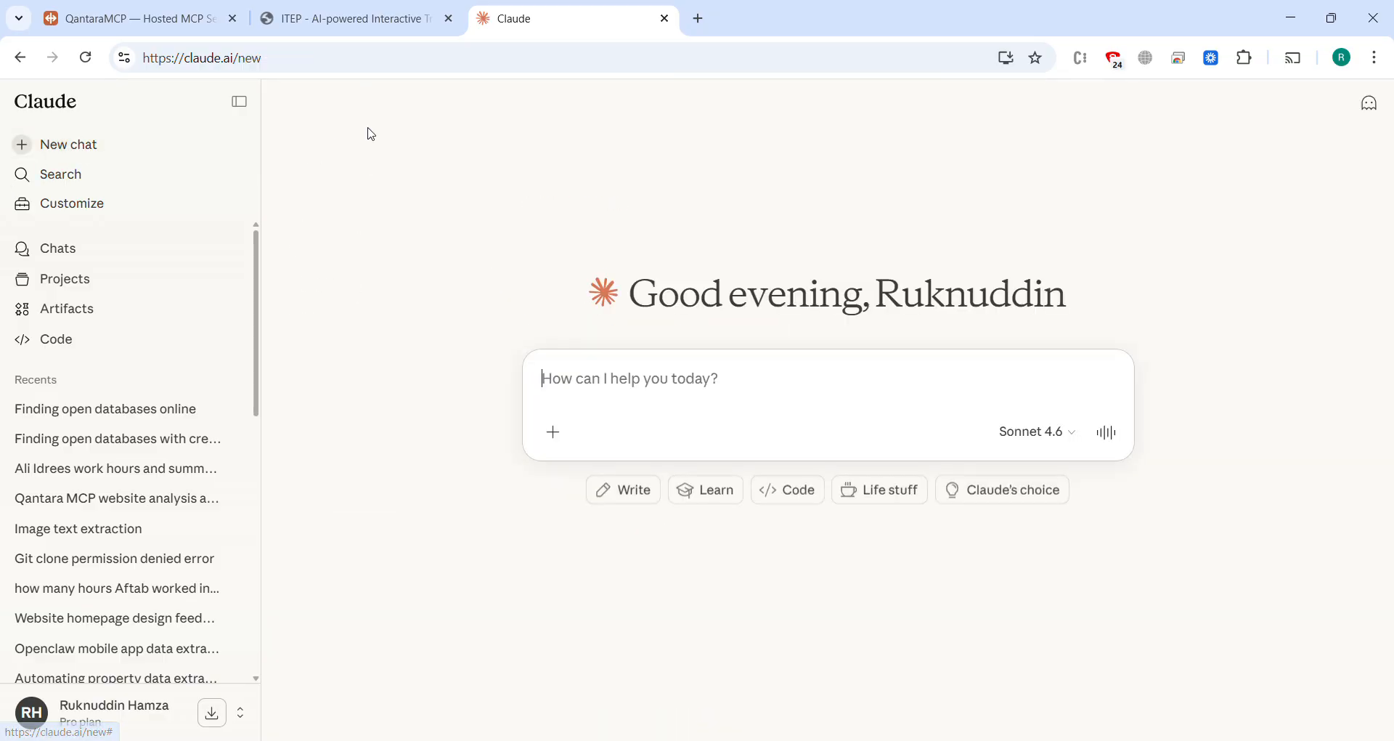
left_click(239, 24)
scroll(535, 335, "up", 6)
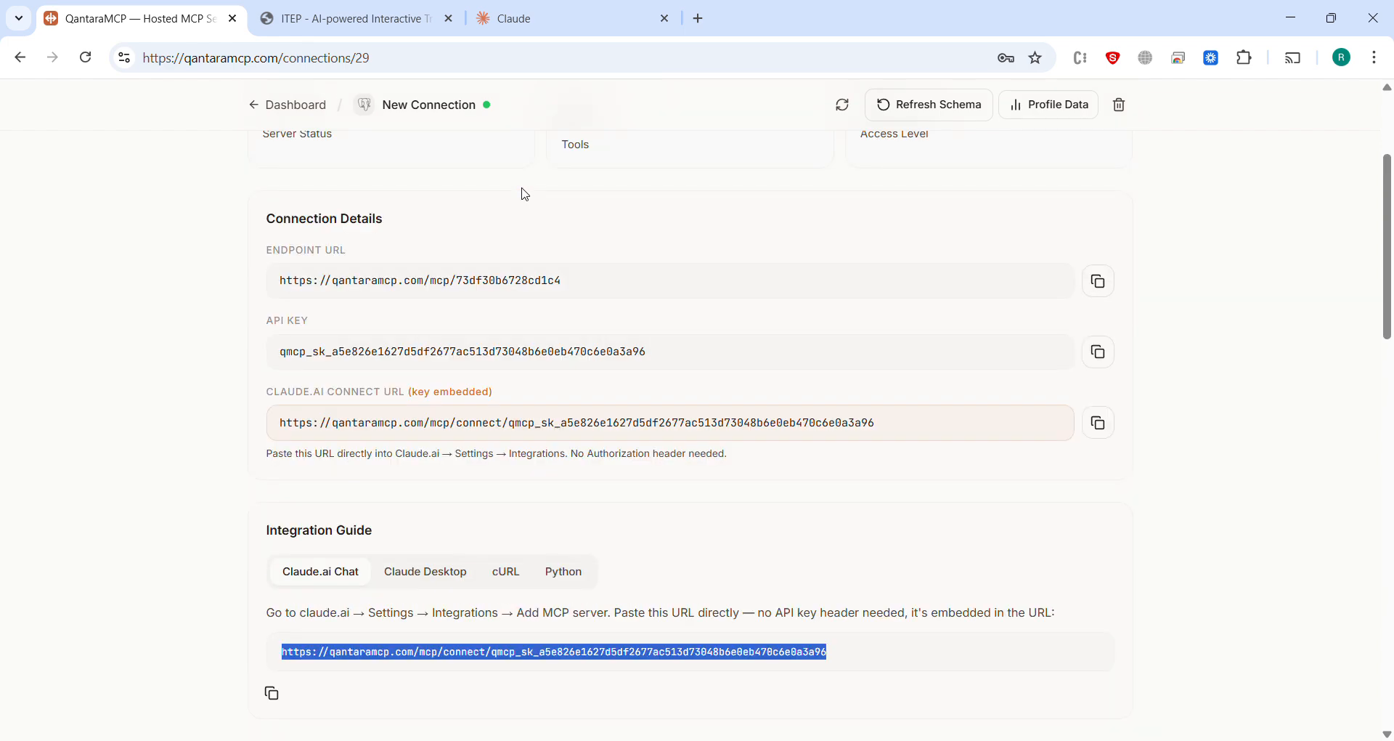
left_click(603, 185)
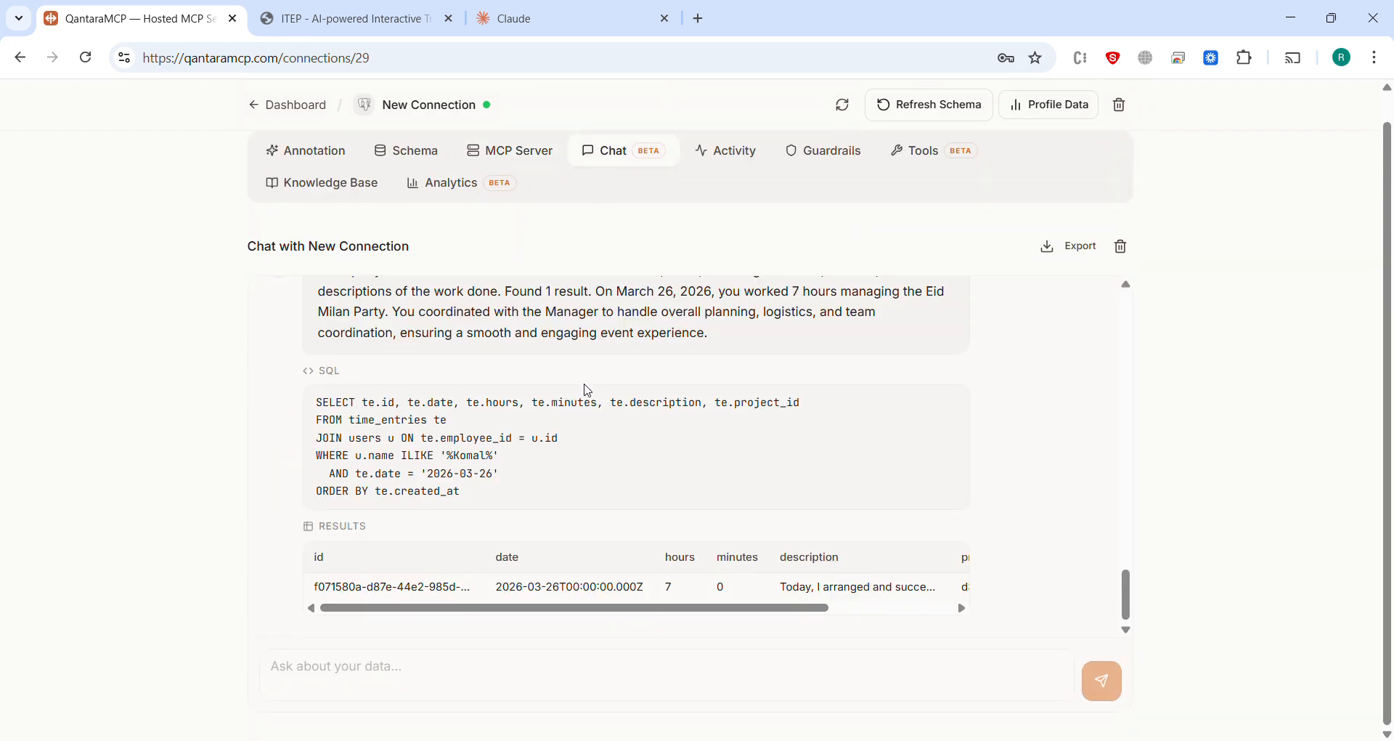
scroll(588, 390, "up", 6)
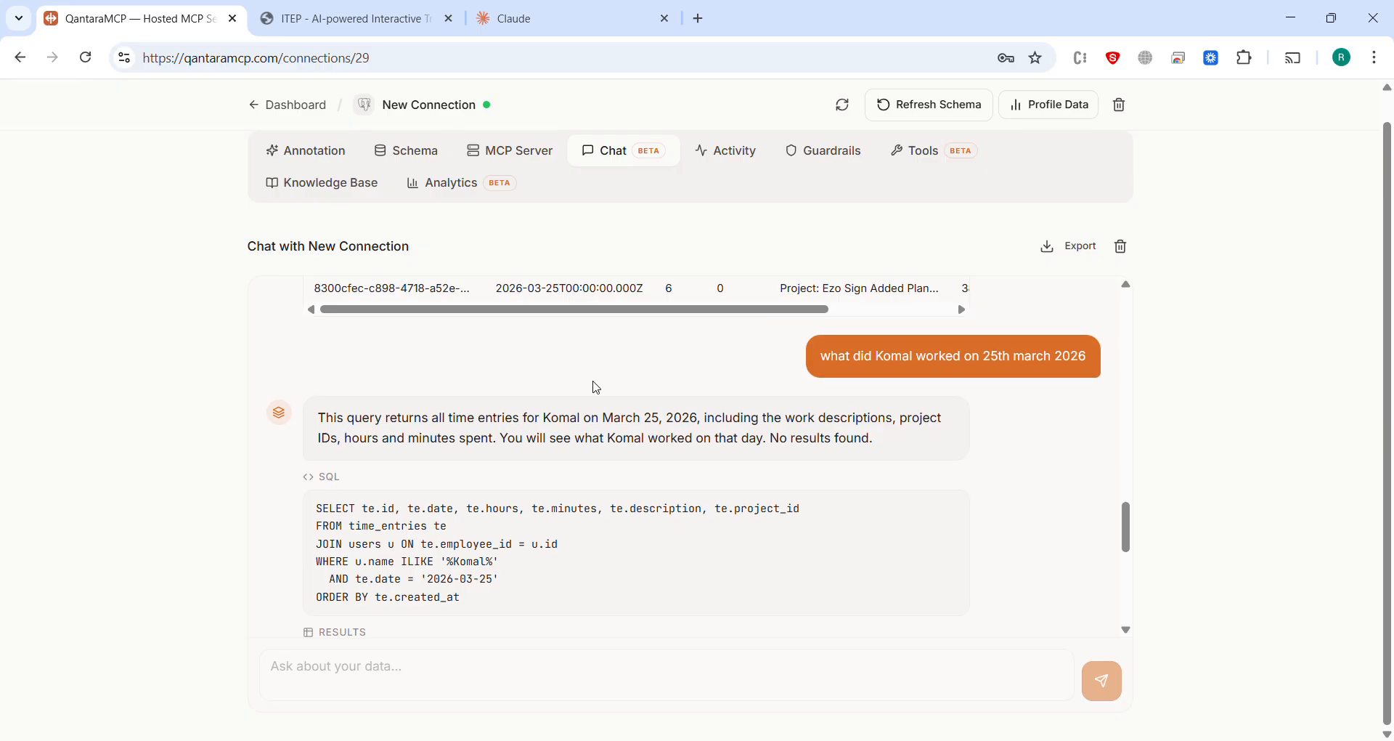
triple_click(900, 353)
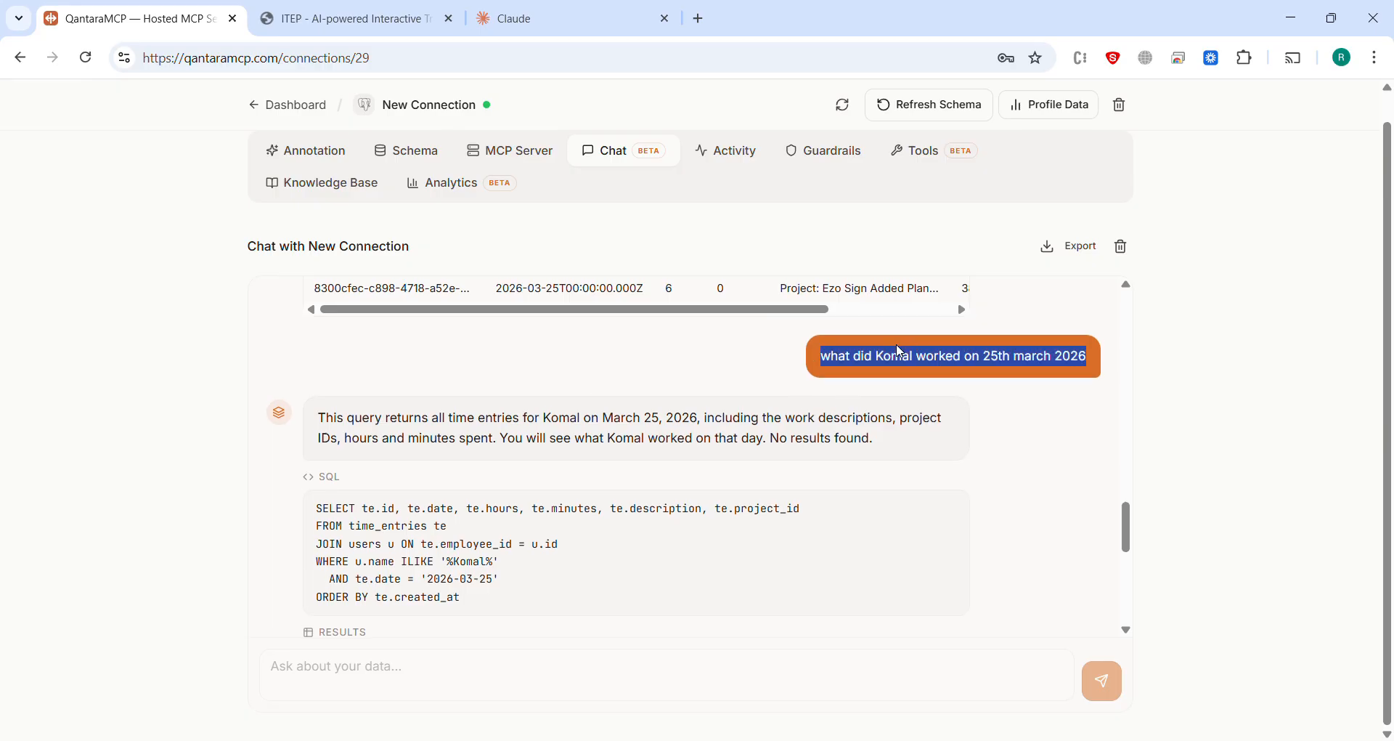
key("ctrl+c")
left_click(508, 19)
key("ctrl+v")
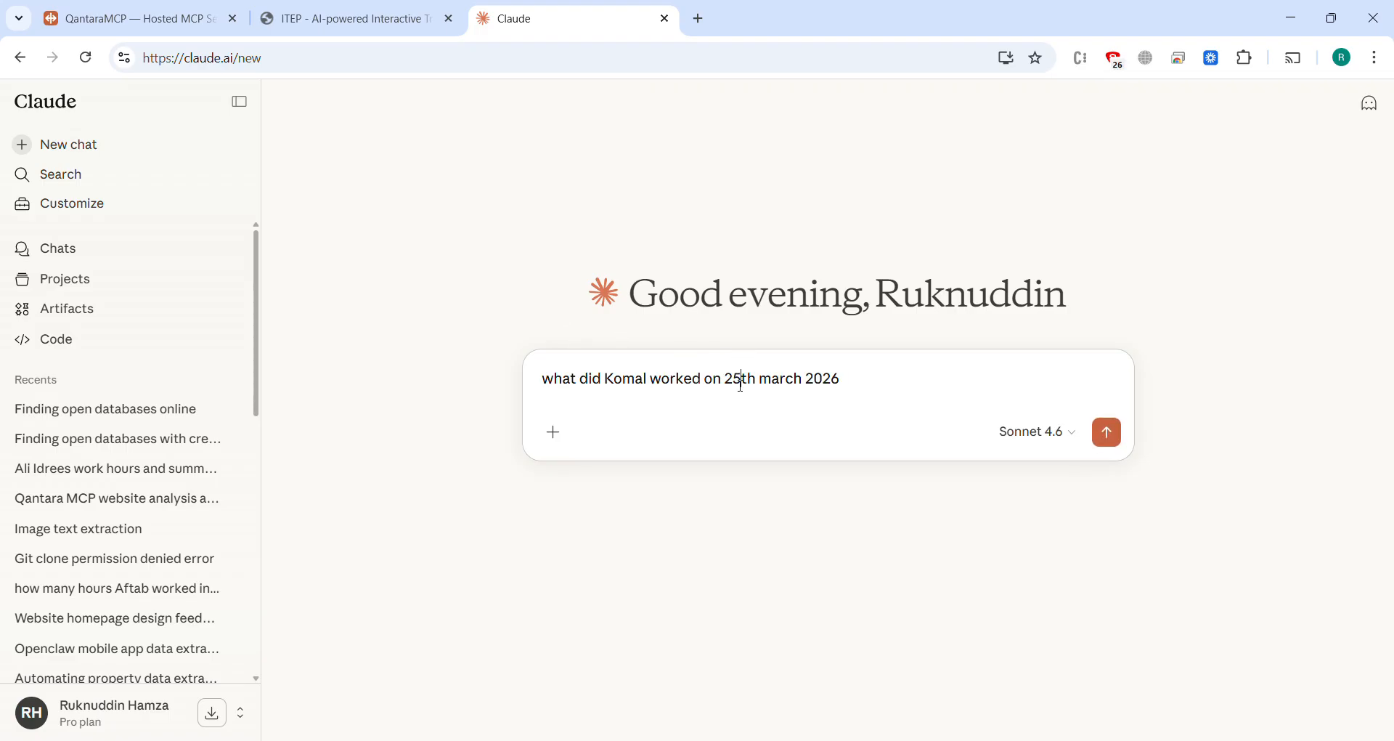
Step: Change the date in the question to 26th march 2026 and send it to Claude
key("BackSpace")
type("6")
key("Return")
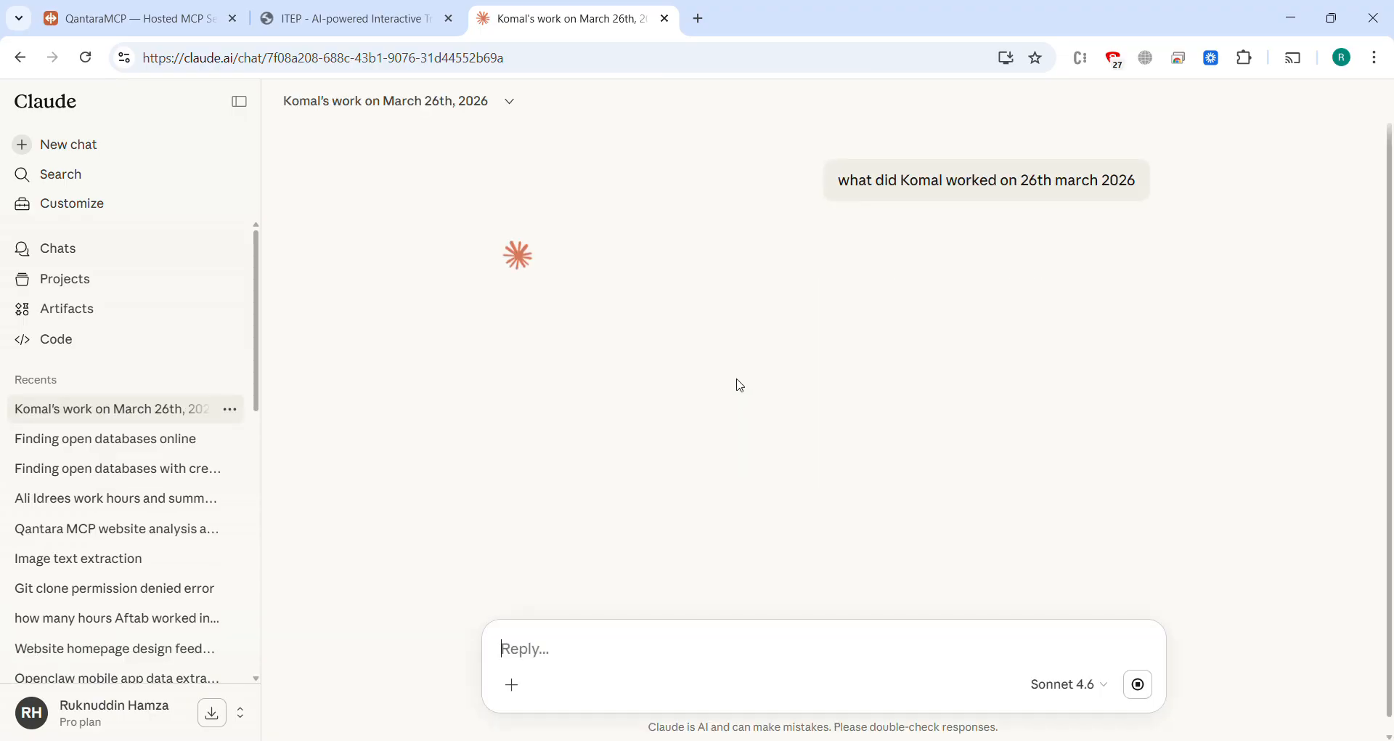
Step: Switch to QantaraMCP and examine its chat answer and result row for the employee's work on 26 March 2026
left_click(337, 15)
left_click(168, 18)
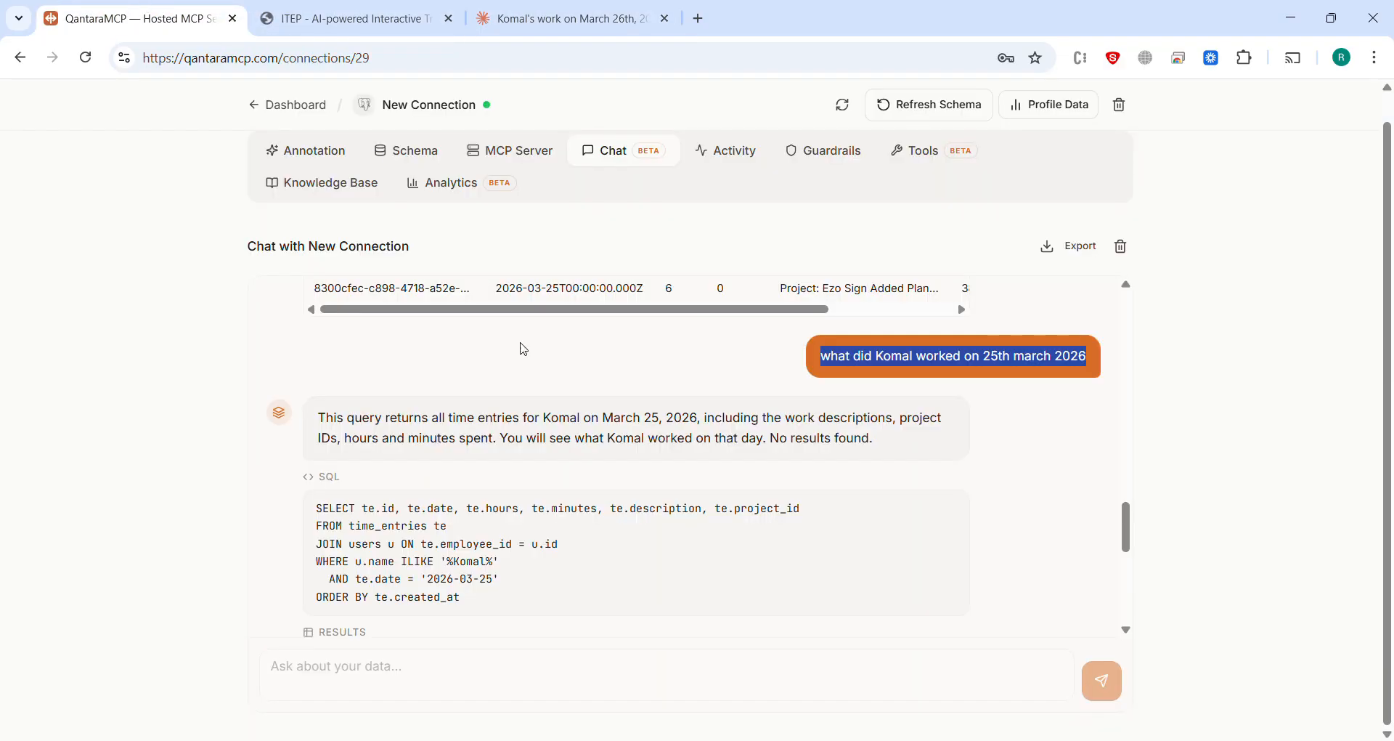
scroll(523, 348, "down", 5)
scroll(524, 356, "down", 2)
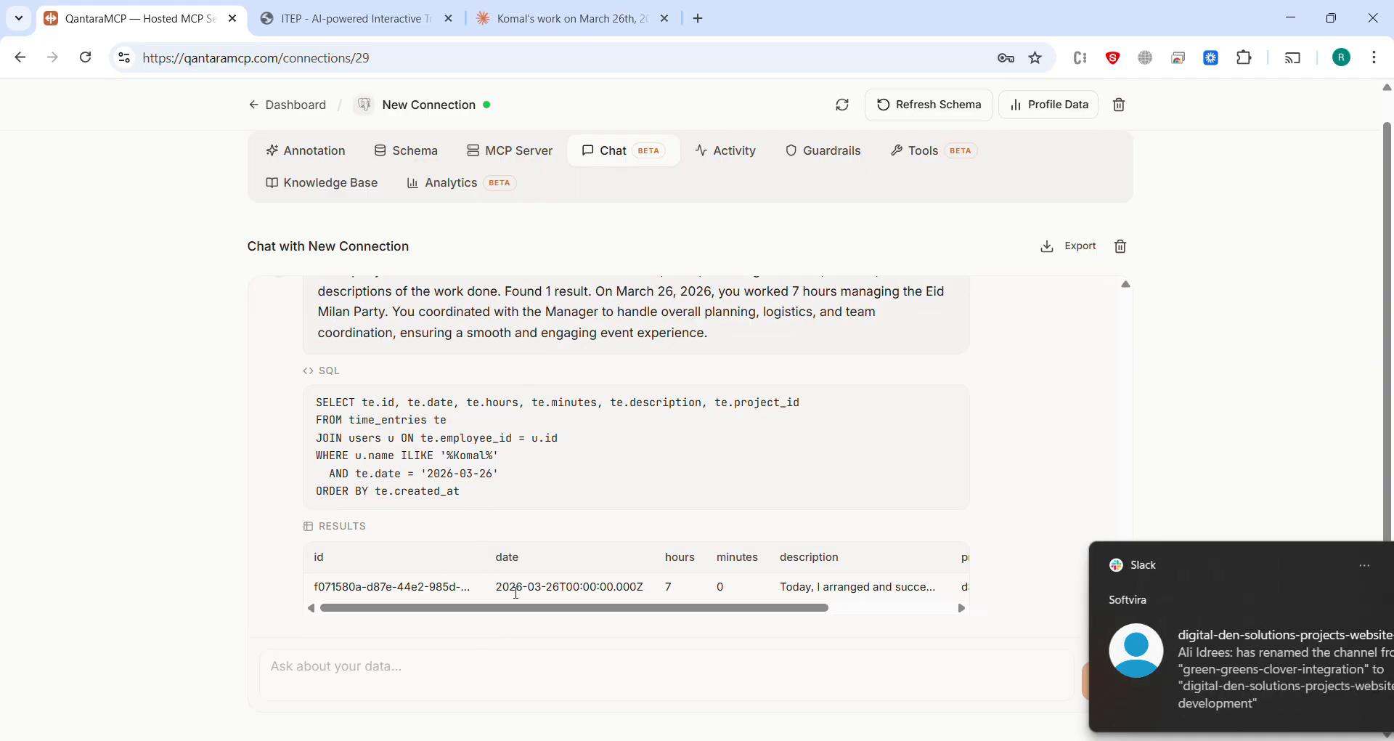
scroll(518, 613, "right", 3)
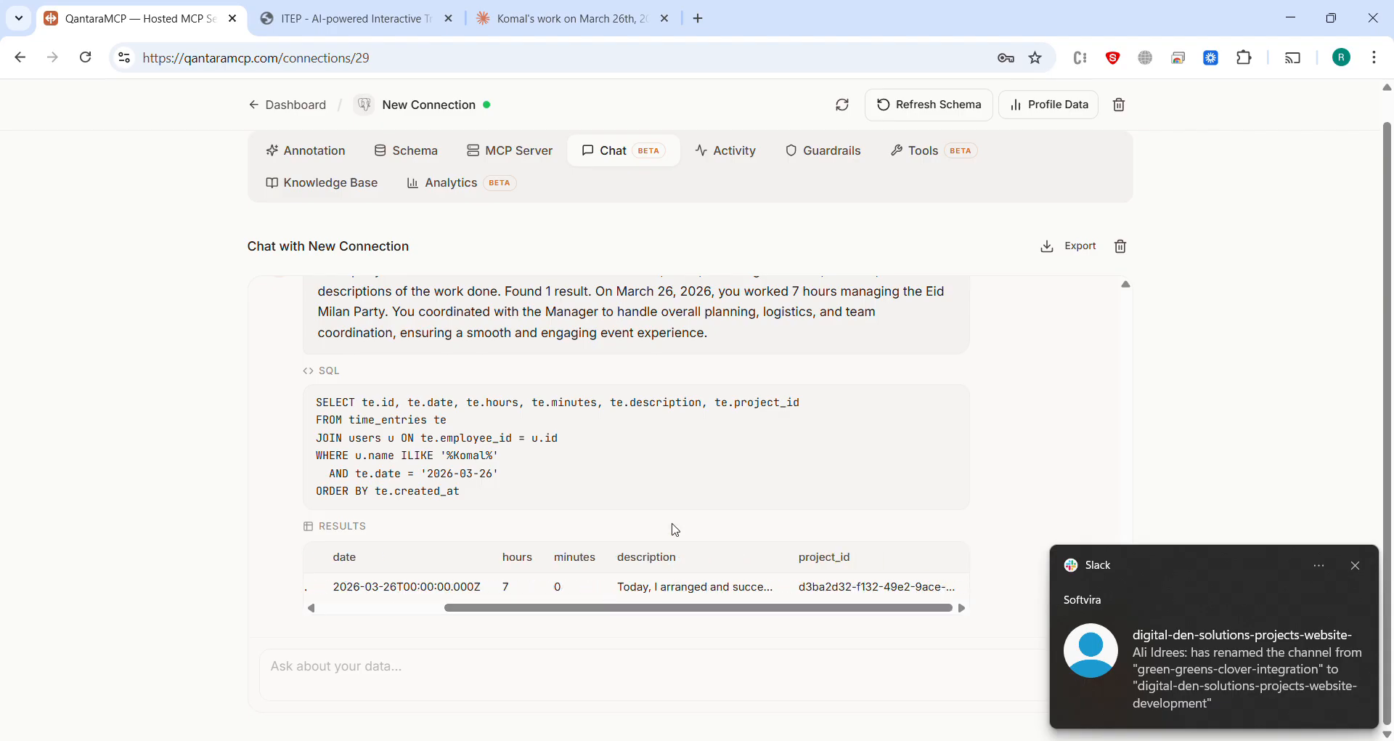
left_click(1357, 567)
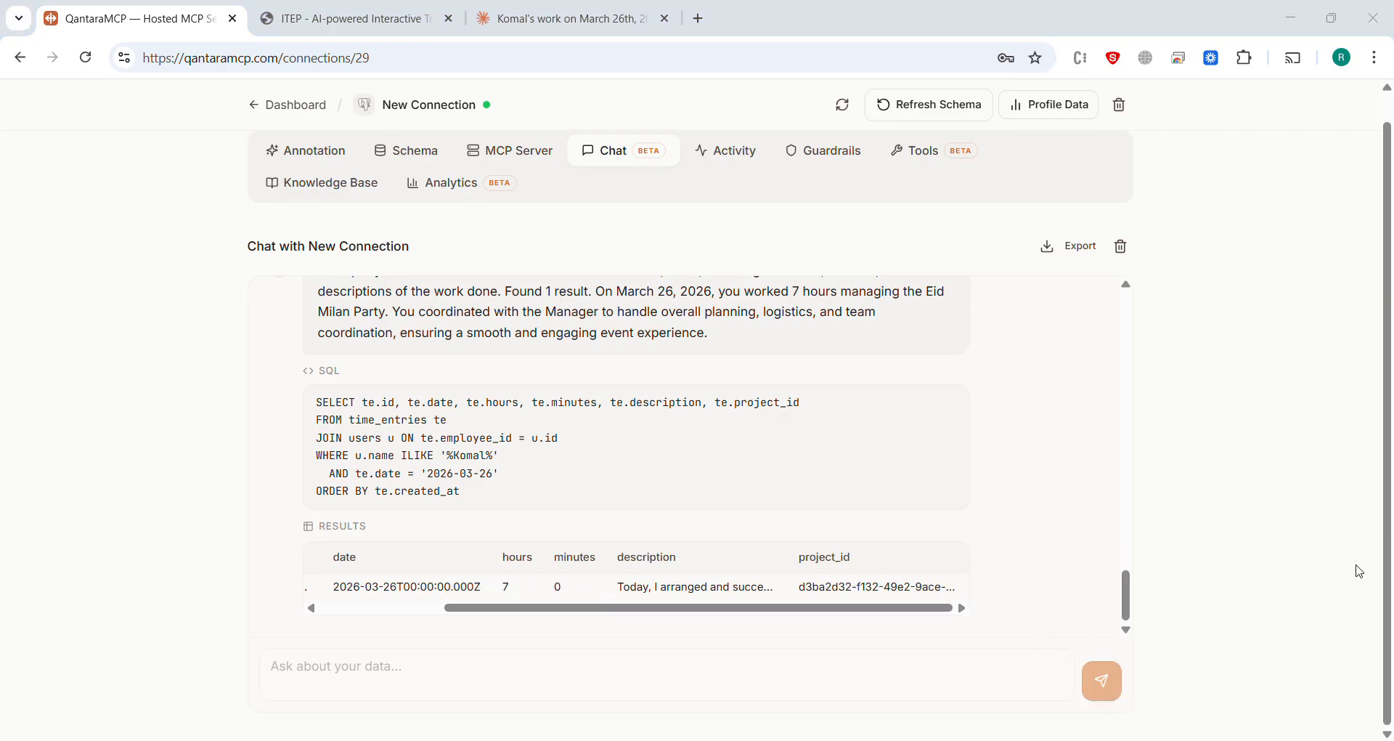
Step: Switch back to Claude and read its summary and description of the employee's work on 26th March 2026
left_click(483, 7)
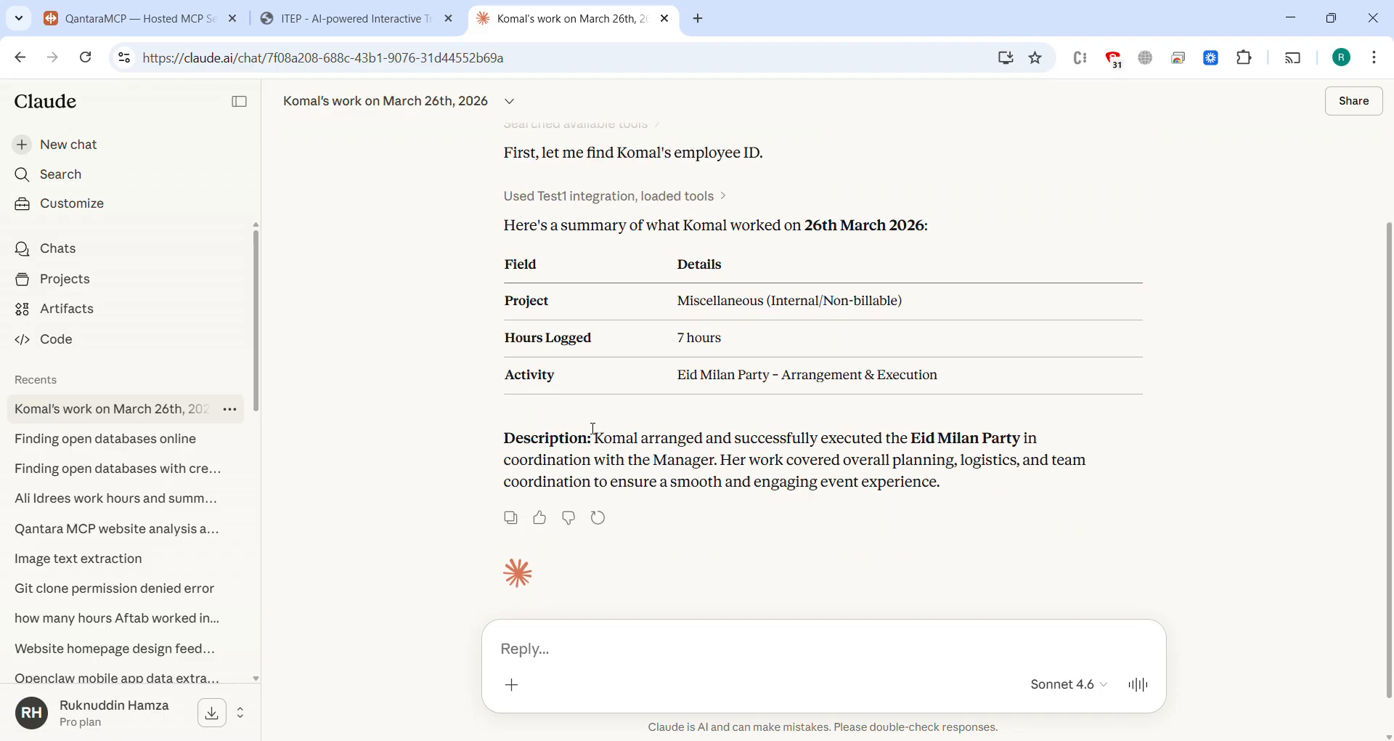
left_click_drag(594, 430, 1025, 499)
left_click(1020, 496)
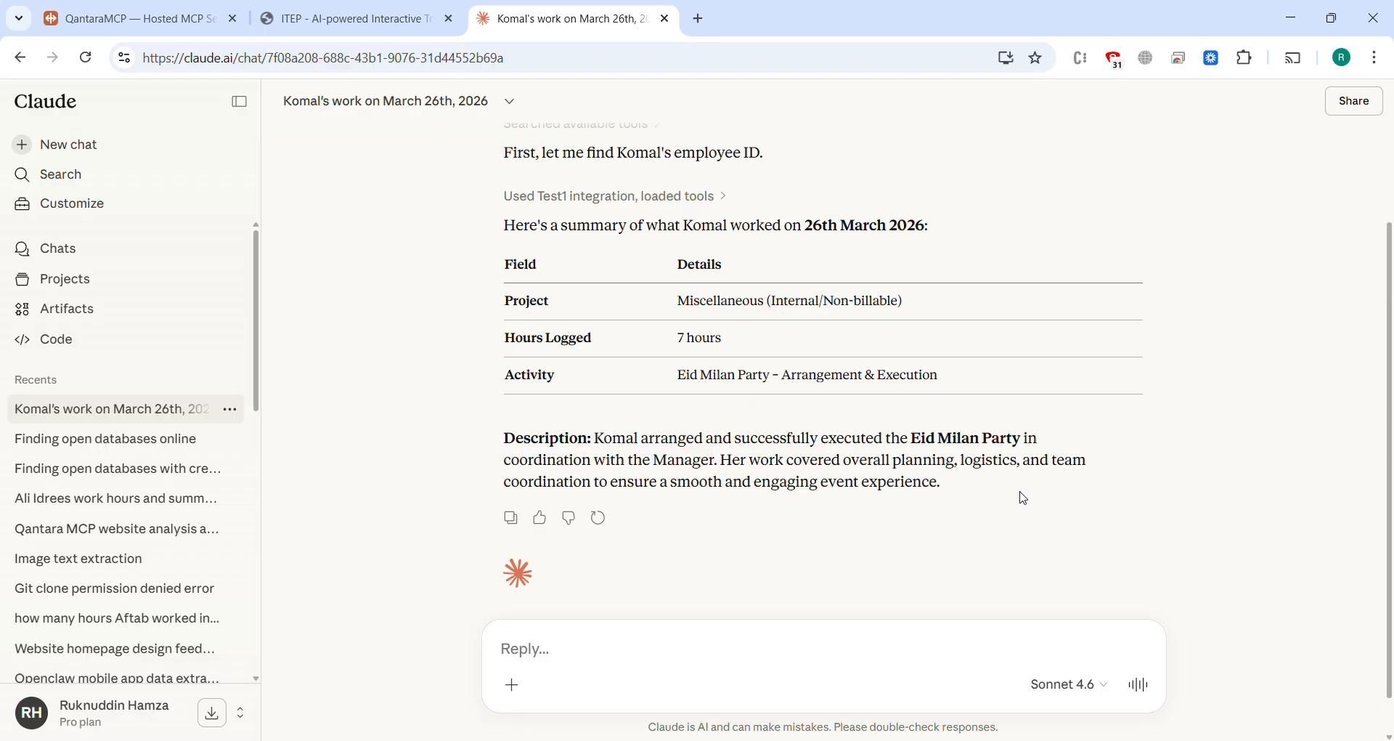
Step: Return to QantaraMCP and view the beginning of the connection's chat history
left_click(109, 10)
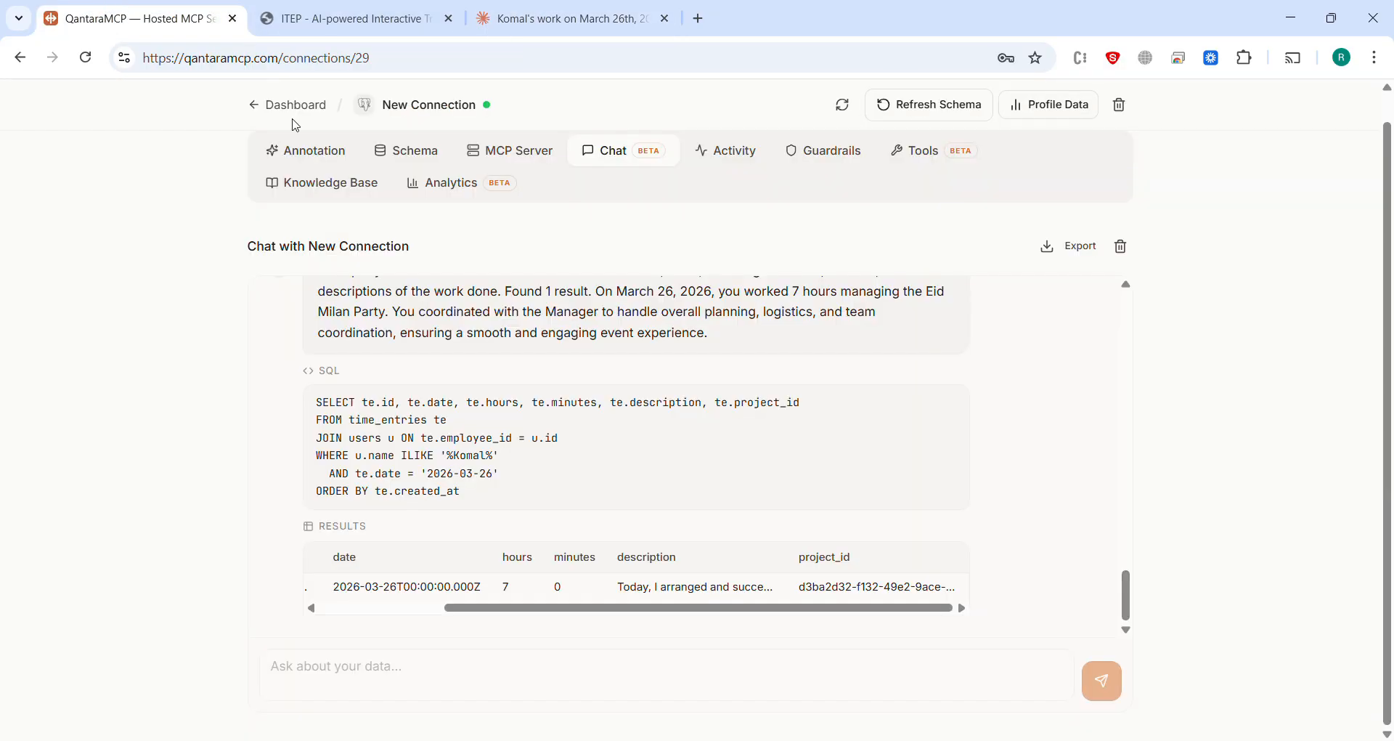
scroll(641, 405, "up", 15)
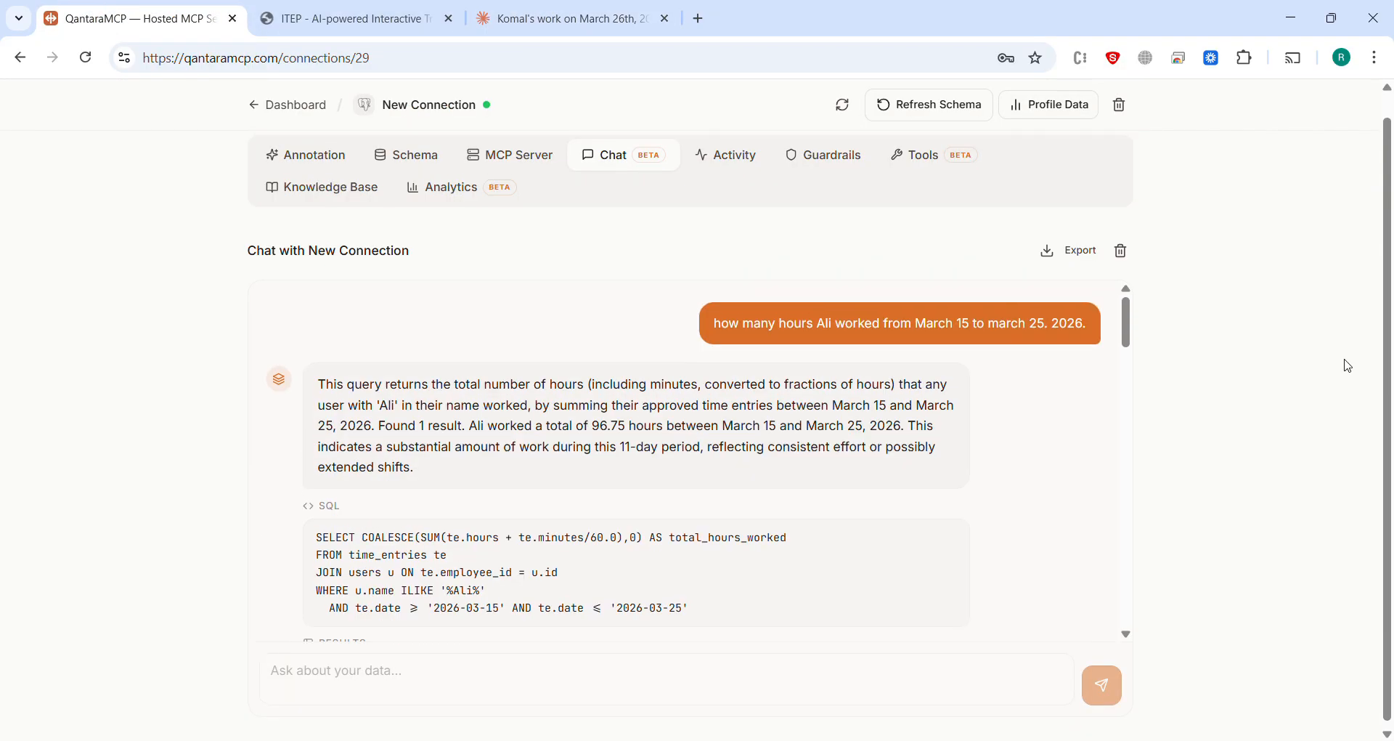
scroll(1348, 366, "up", 1)
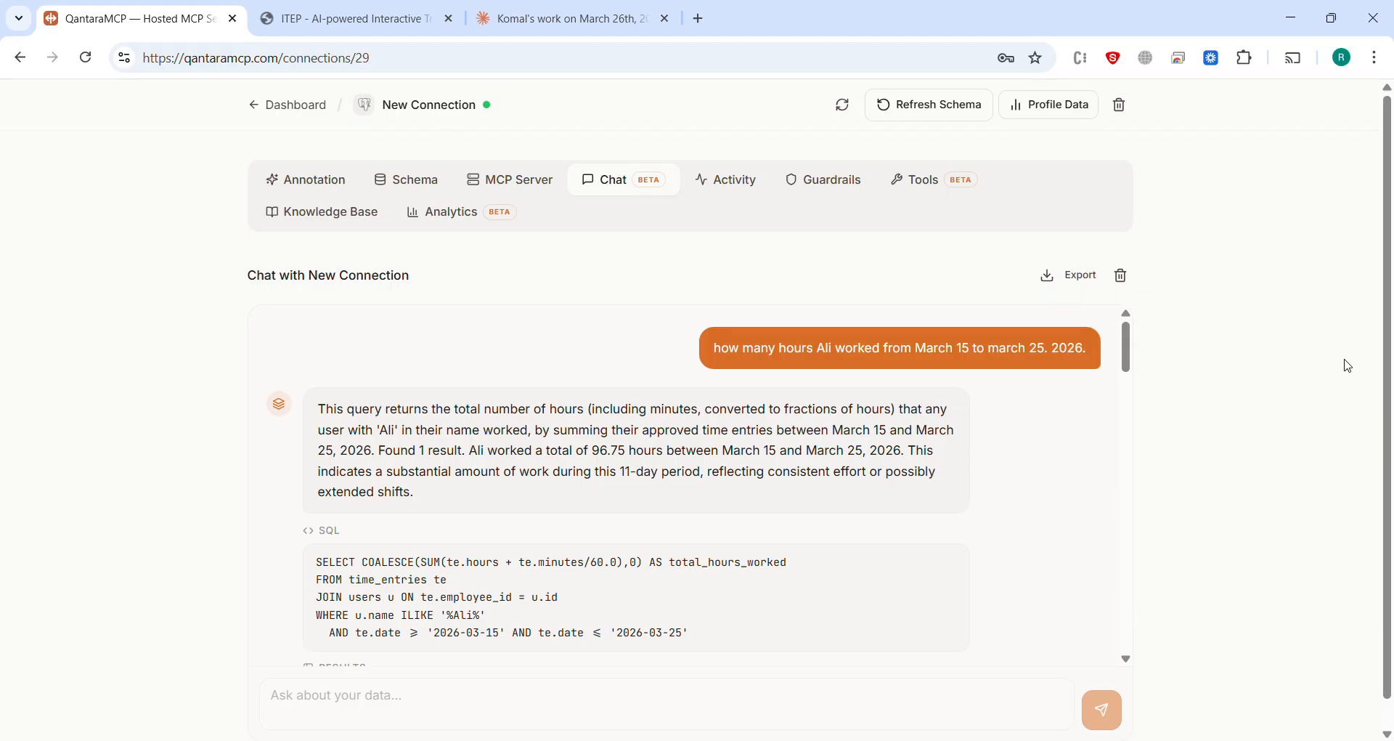